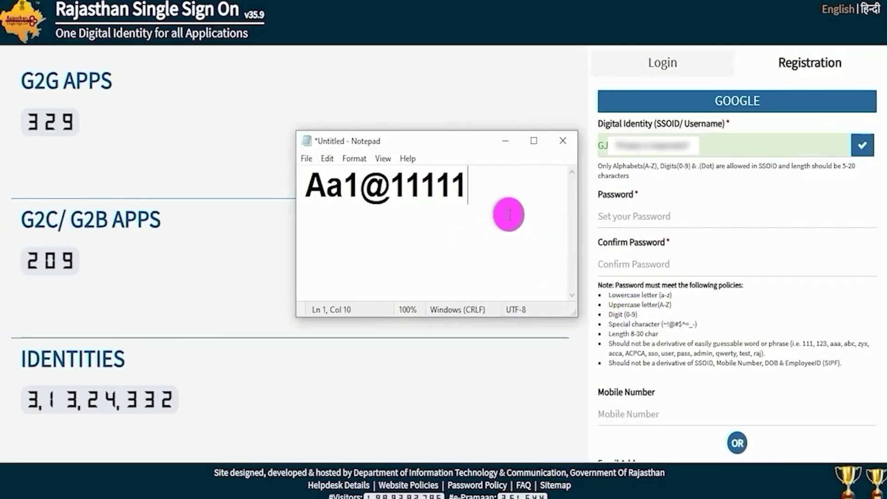
# Fill in the password, its confirmation, the mobile number and e-mail address, register the SSOID, and acknowledge the registration alert
pyautogui.moveTo(307, 185); pyautogui.dragTo(472, 185)
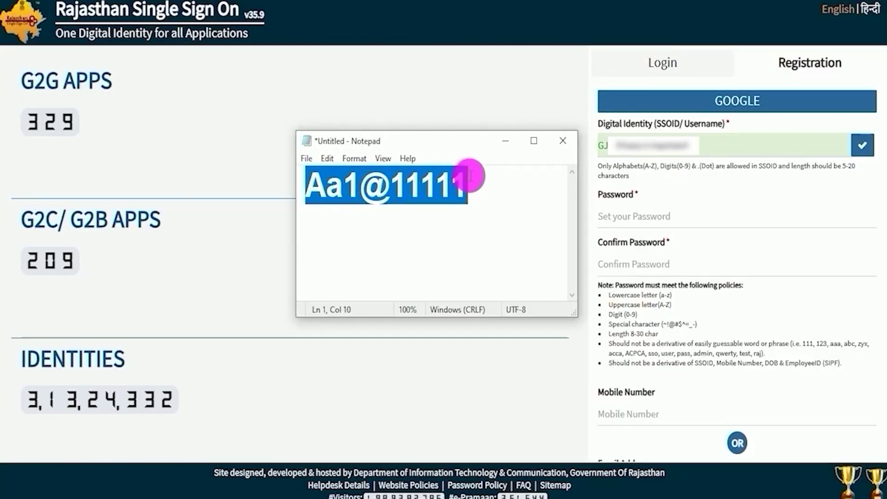
pyautogui.click(616, 264)
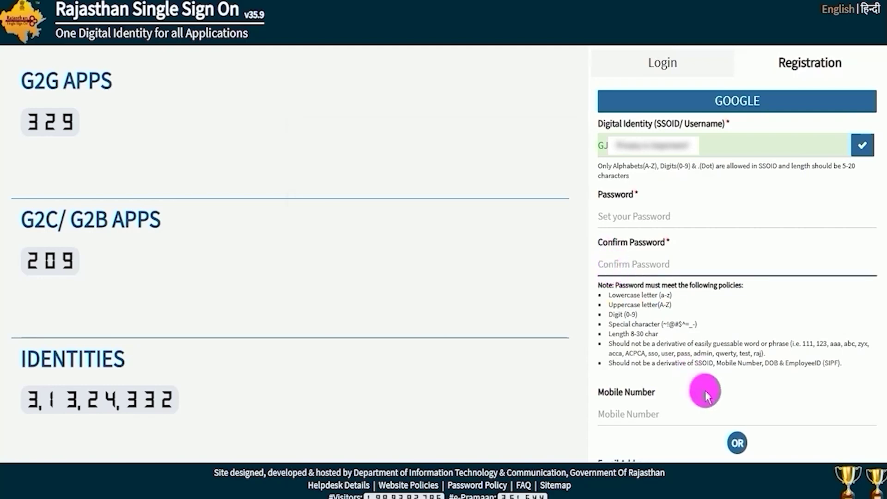
pyautogui.click(629, 407)
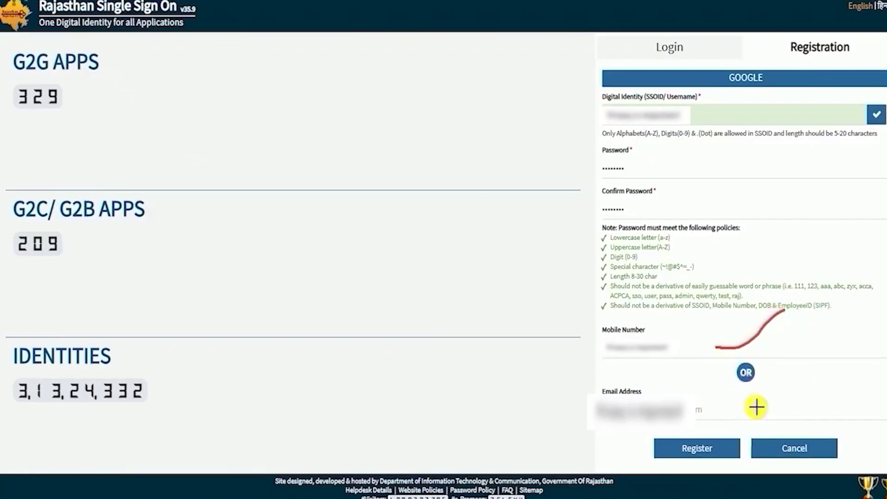
pyautogui.moveTo(754, 406); pyautogui.dragTo(823, 371)
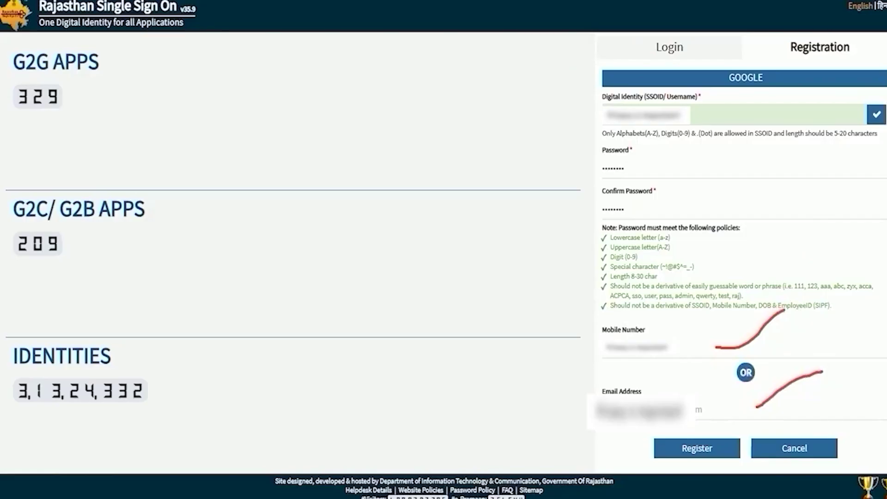
pyautogui.moveTo(775, 367); pyautogui.dragTo(725, 447)
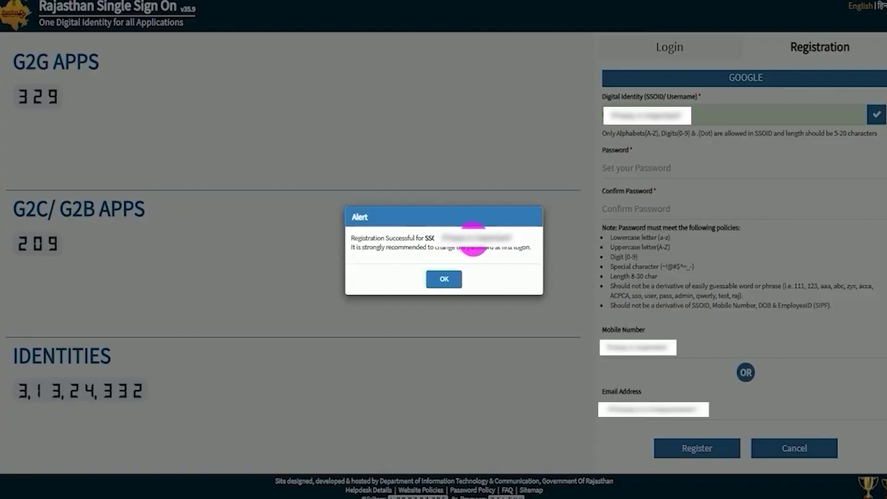
pyautogui.click(447, 277)
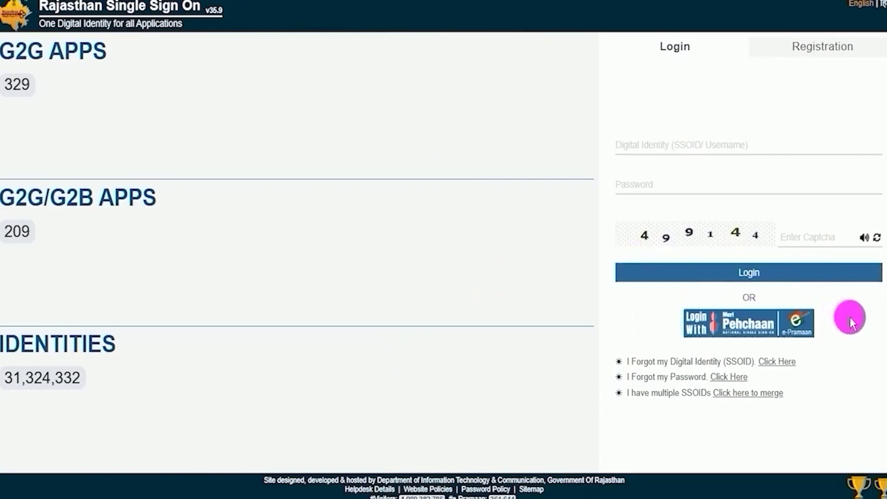
# Log in with the registered SSOID, the account password and the displayed captcha
pyautogui.click(688, 146)
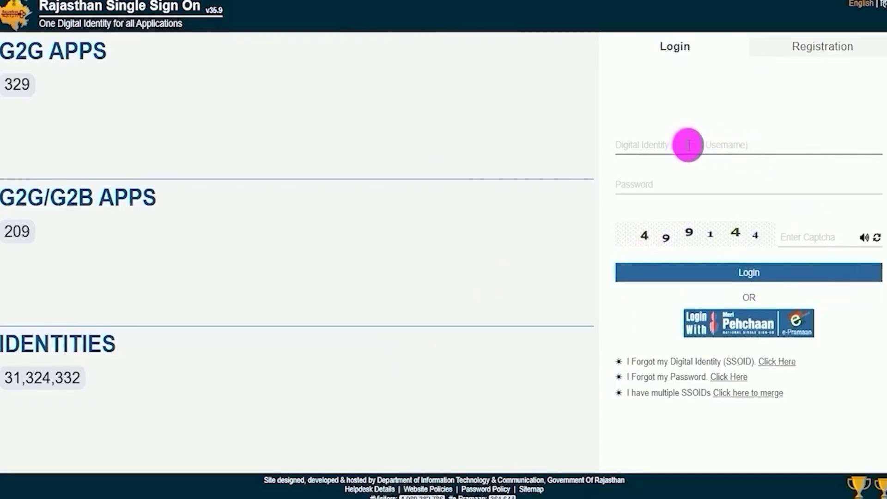
pyautogui.click(451, 38)
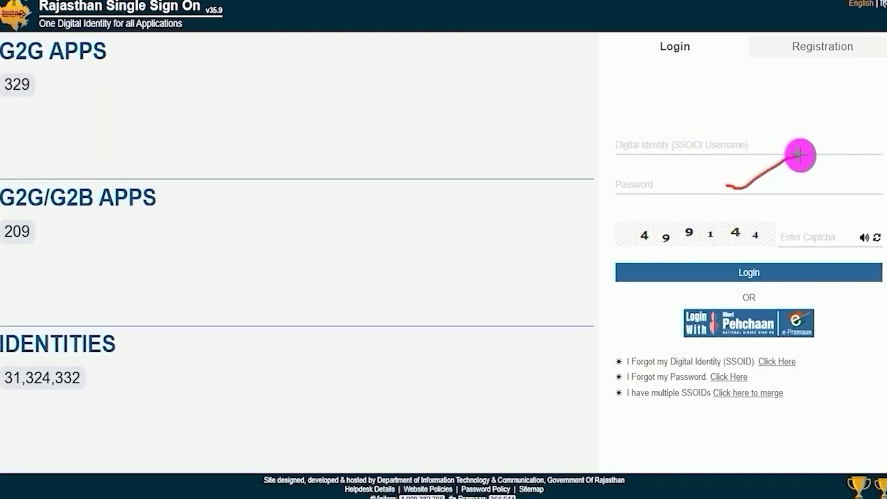
pyautogui.moveTo(674, 247); pyautogui.dragTo(724, 247)
pyautogui.moveTo(839, 230); pyautogui.dragTo(883, 202)
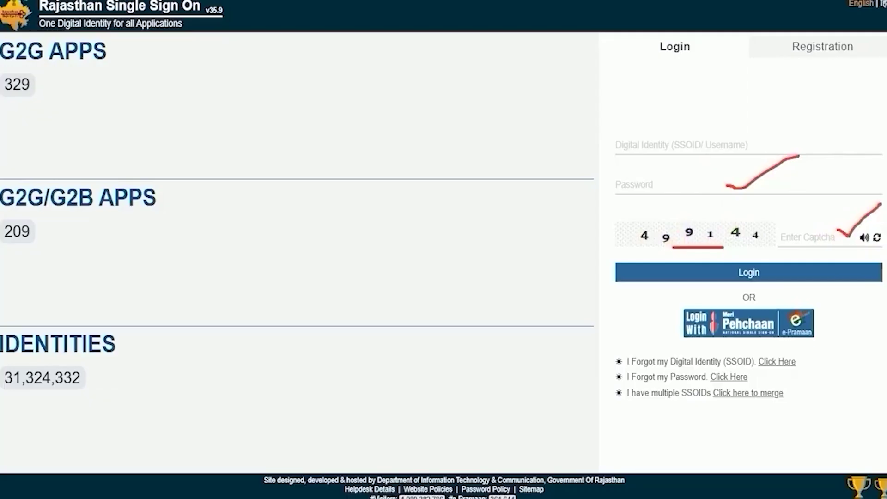
pyautogui.moveTo(822, 198); pyautogui.dragTo(769, 271)
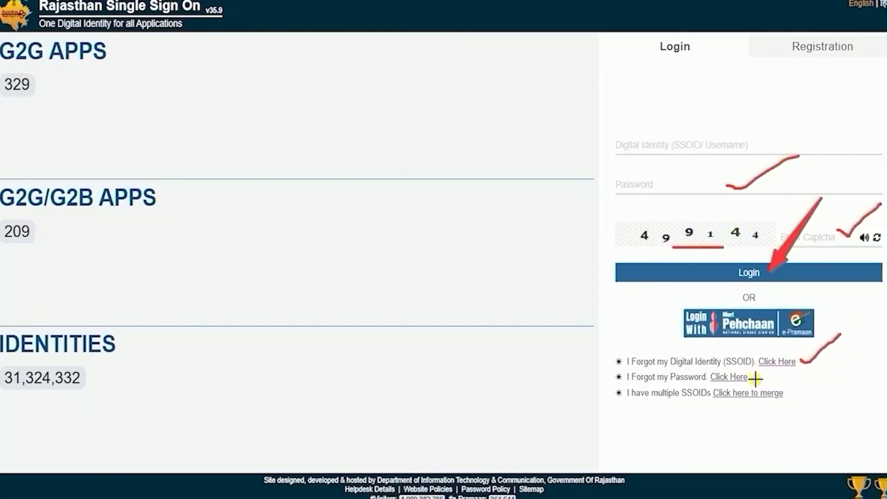
pyautogui.moveTo(755, 380); pyautogui.dragTo(777, 371)
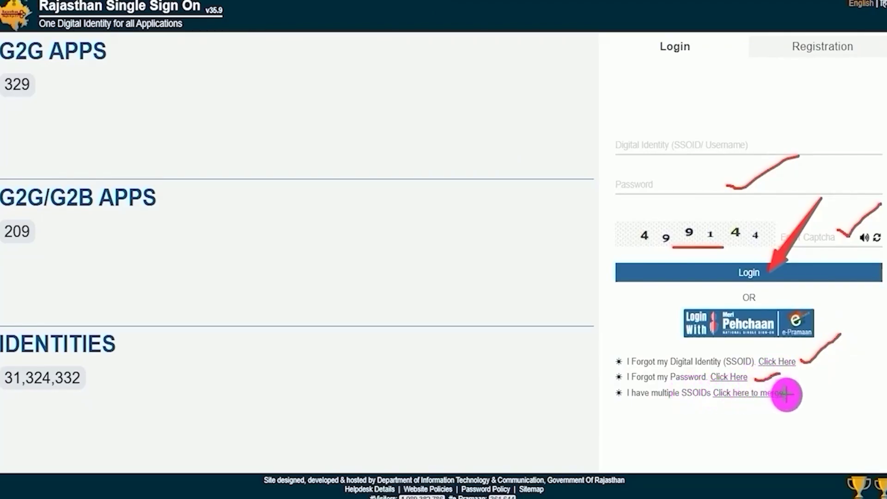
pyautogui.moveTo(794, 393); pyautogui.dragTo(834, 367)
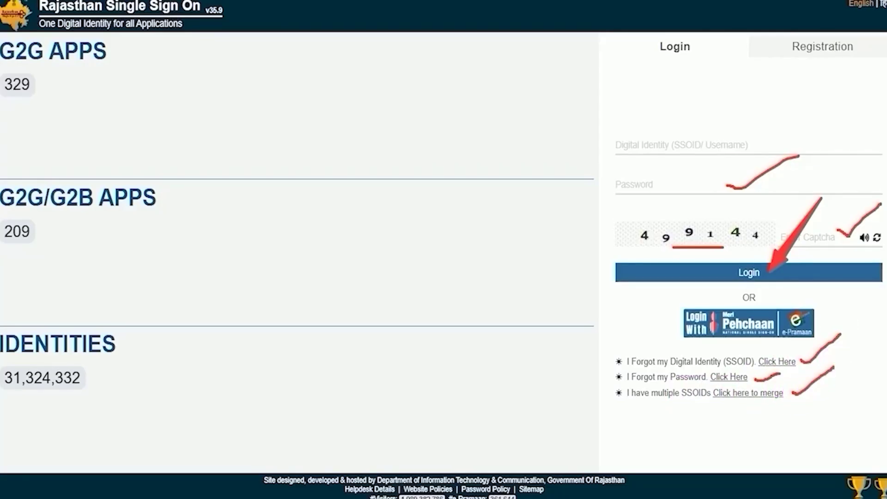
pyautogui.press('Escape')
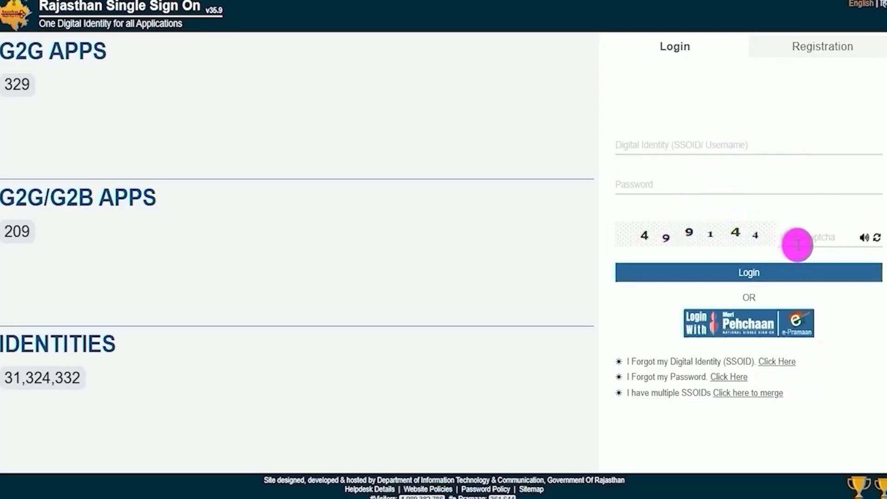
pyautogui.click(758, 277)
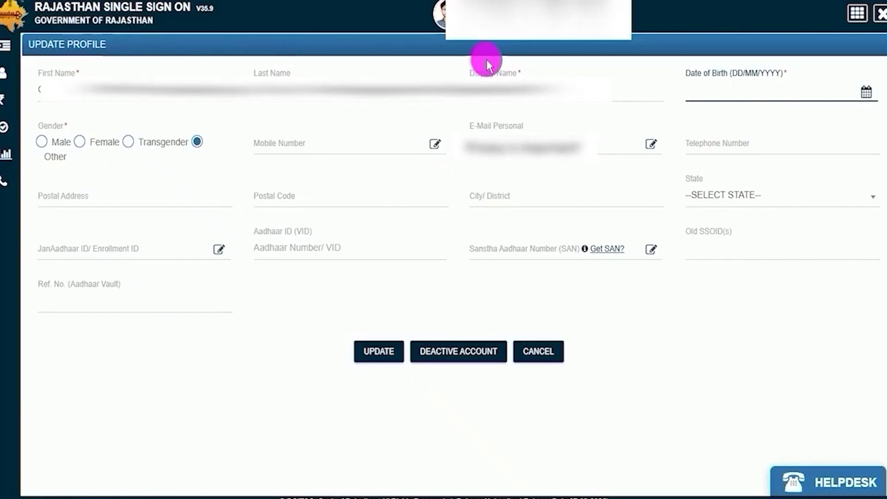
# Upload the portrait image from the Z - Registration folder and update the account's profile photo with it
pyautogui.click(223, 364)
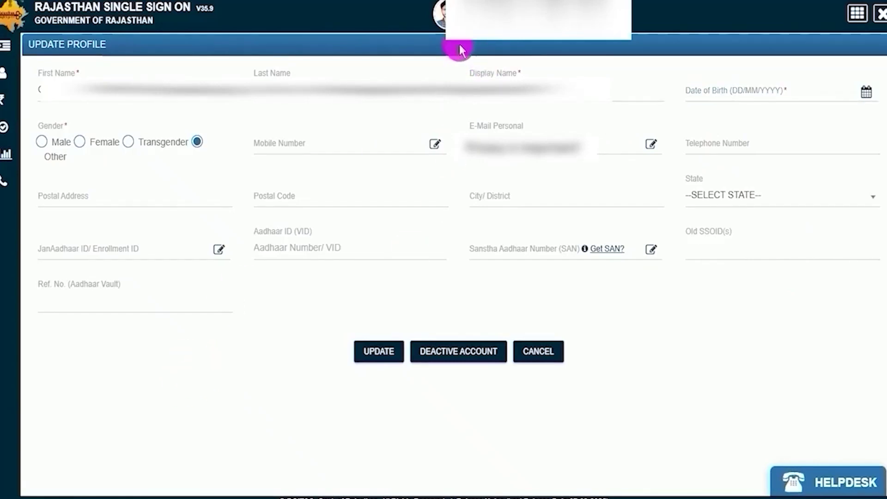
pyautogui.click(439, 16)
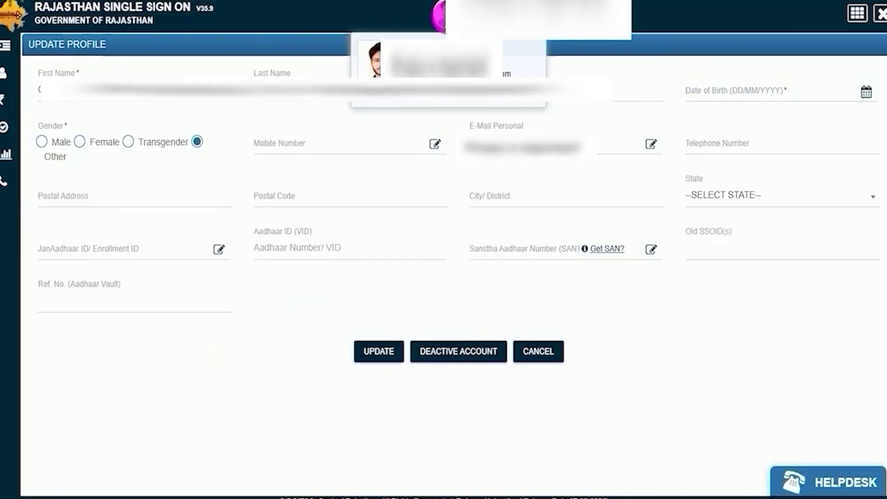
pyautogui.click(369, 58)
pyautogui.click(365, 243)
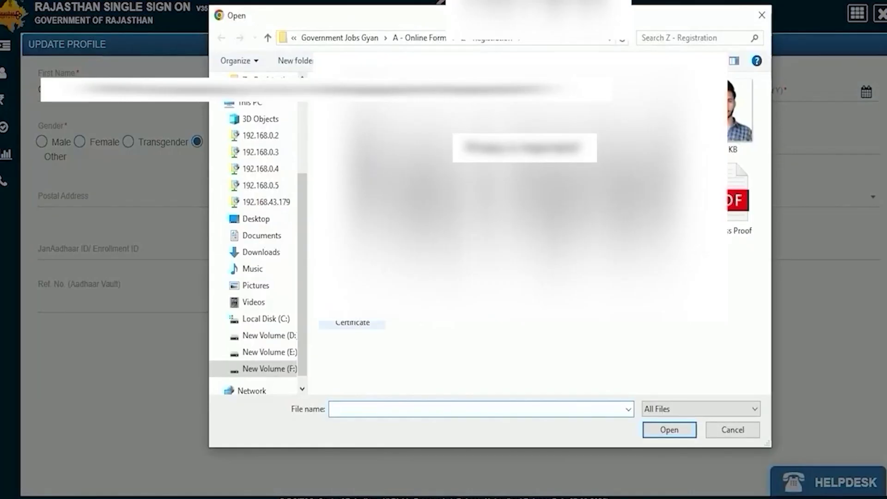
pyautogui.doubleClick(734, 114)
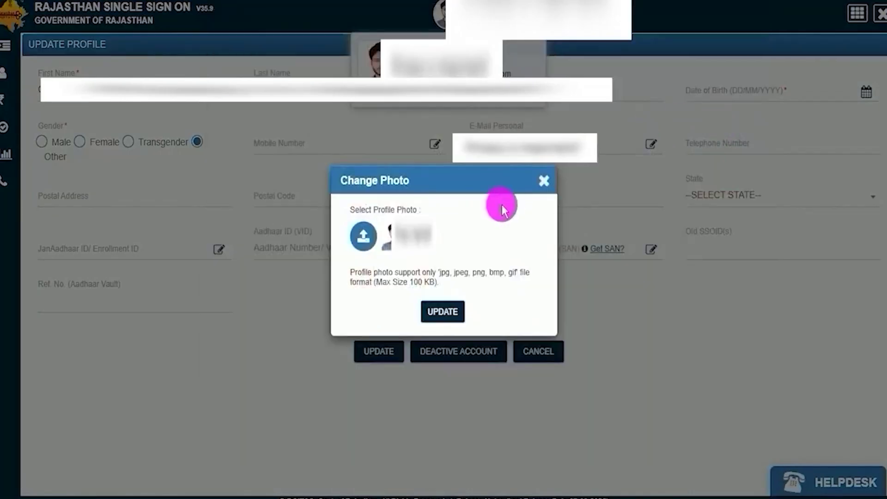
pyautogui.click(439, 314)
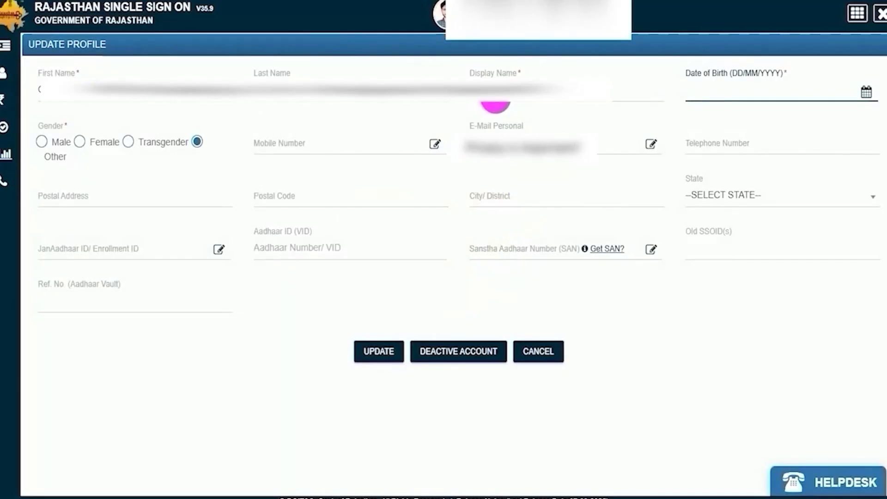
# Fill in the account holder's first name, last name and display name in the profile
pyautogui.click(65, 97)
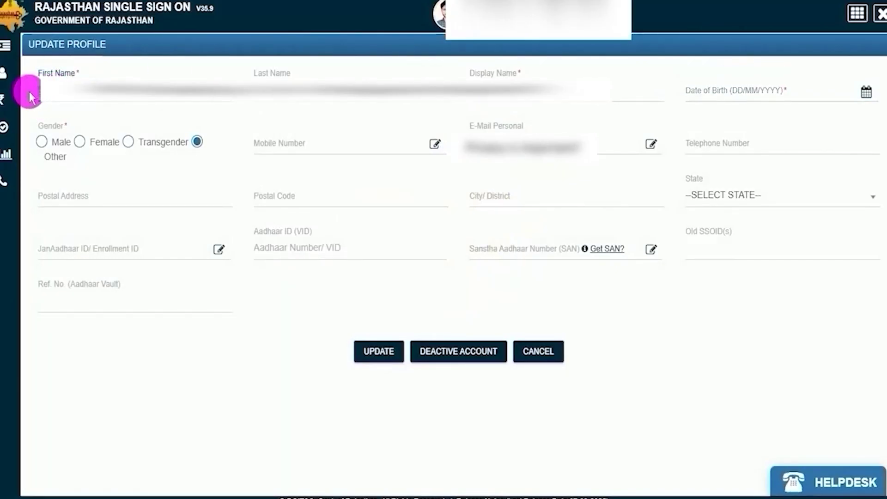
pyautogui.click(319, 86)
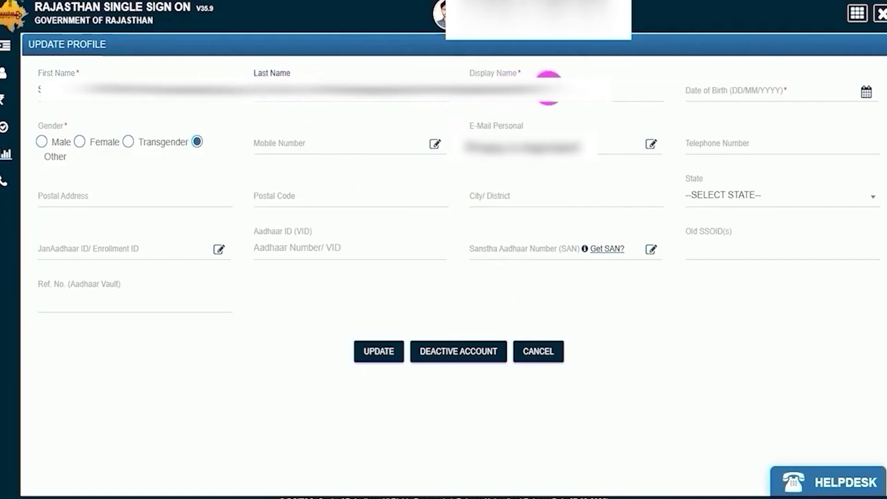
pyautogui.click(553, 88)
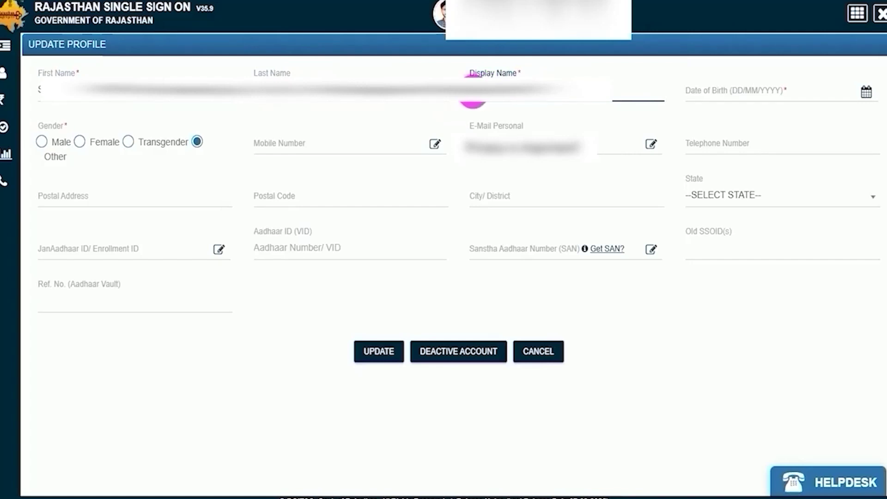
# Open the date of birth calendar and set the gender to Male
pyautogui.click(865, 93)
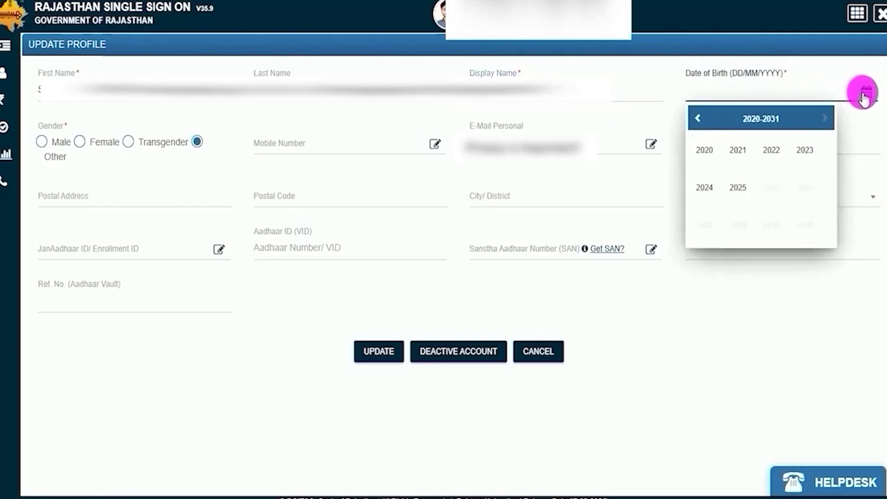
pyautogui.click(42, 142)
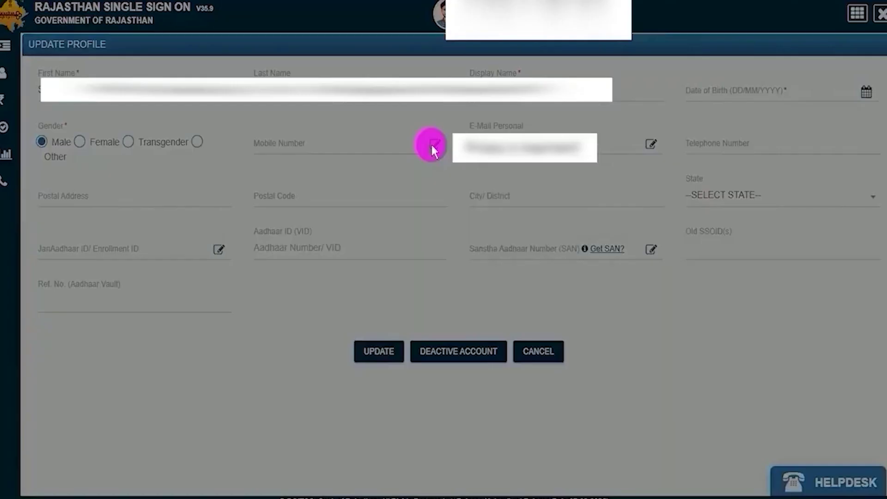
# Add the account holder's mobile number to the profile, request an OTP for it, and validate the received code
pyautogui.click(434, 145)
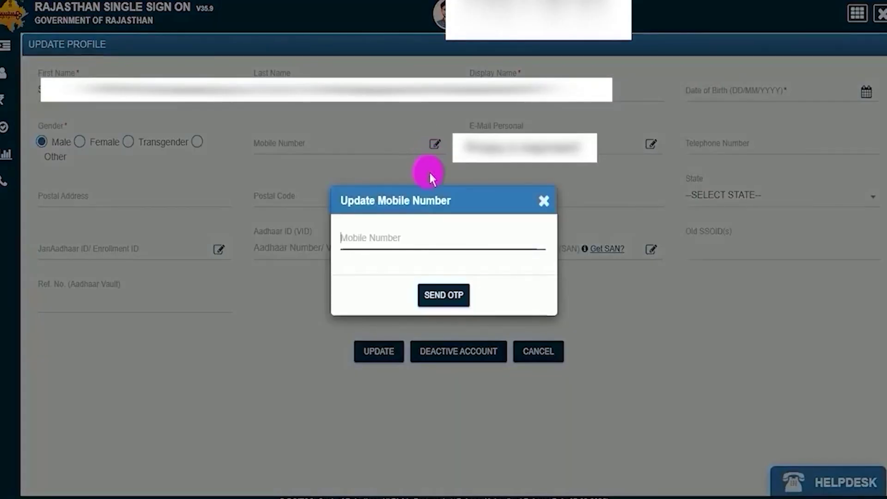
pyautogui.click(382, 238)
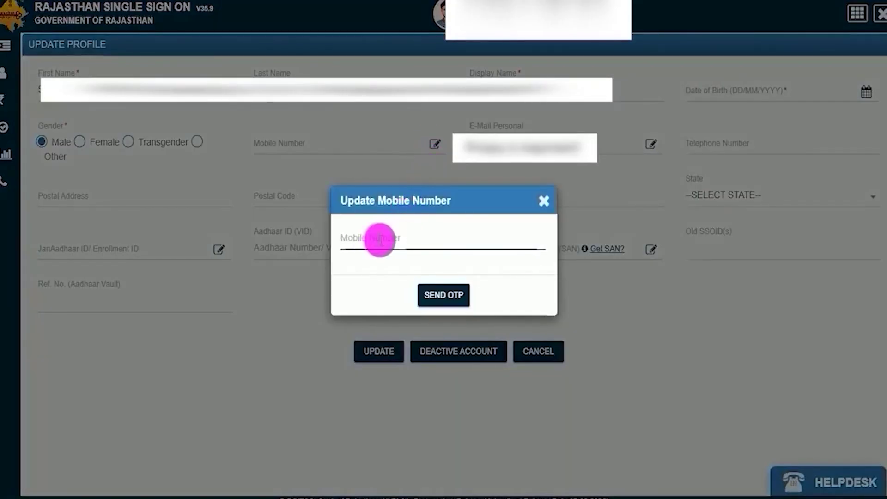
pyautogui.click(444, 296)
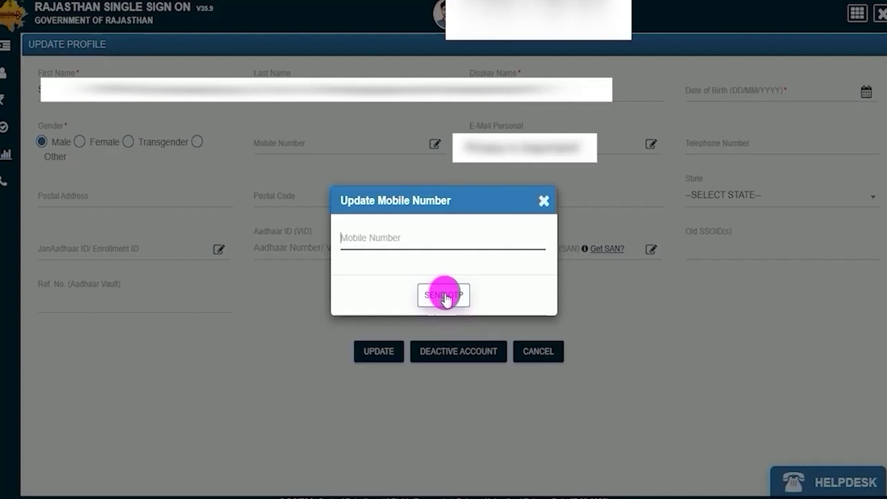
pyautogui.click(444, 297)
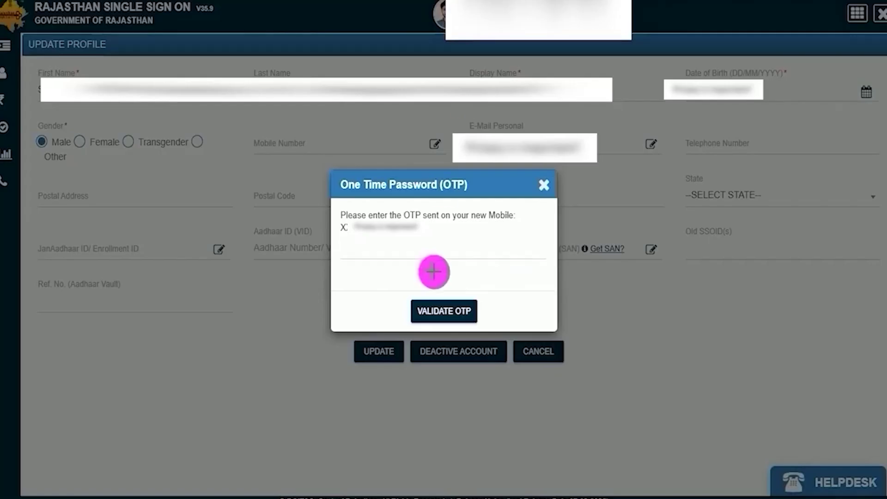
pyautogui.moveTo(515, 230); pyautogui.dragTo(475, 301)
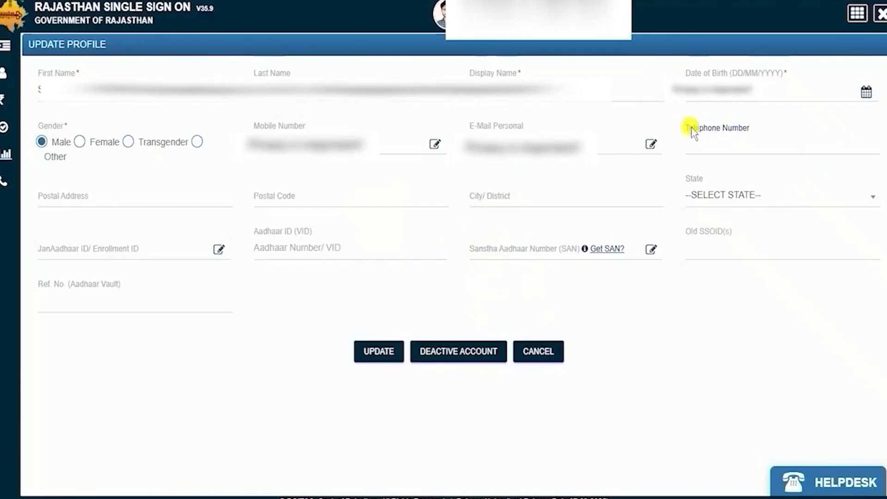
pyautogui.click(719, 146)
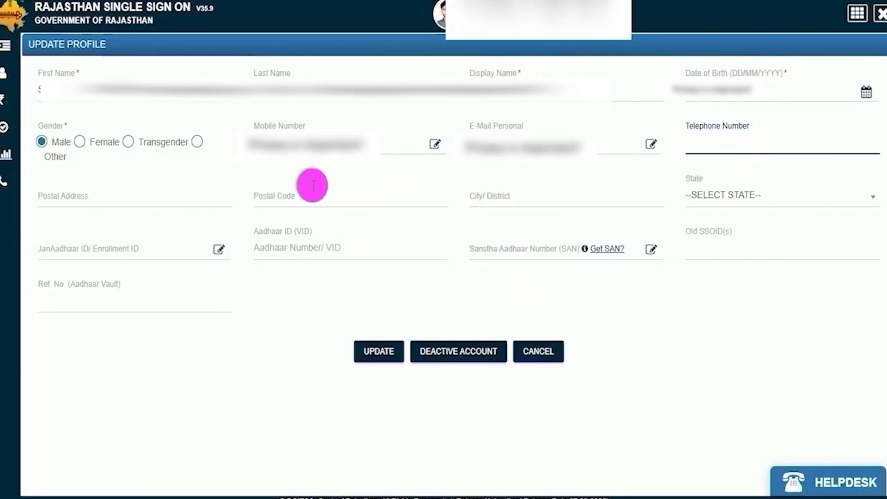
pyautogui.click(133, 199)
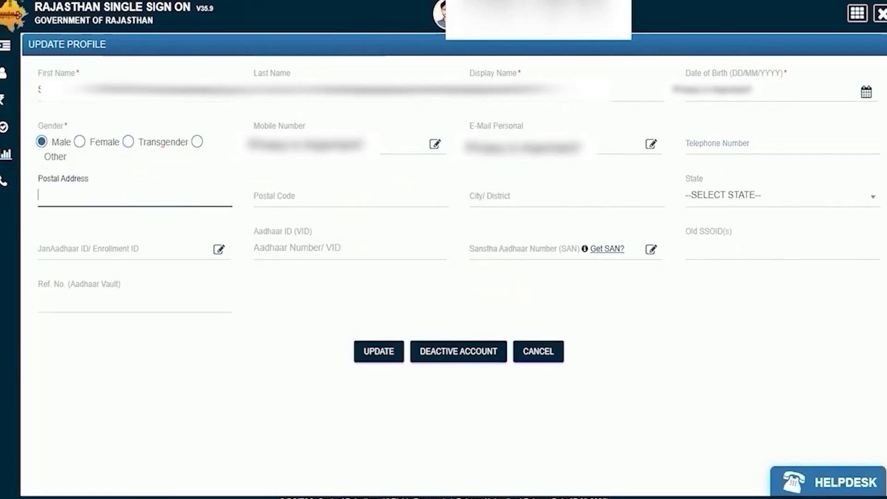
pyautogui.moveTo(332, 201); pyautogui.dragTo(375, 185)
pyautogui.moveTo(545, 199); pyautogui.dragTo(597, 183)
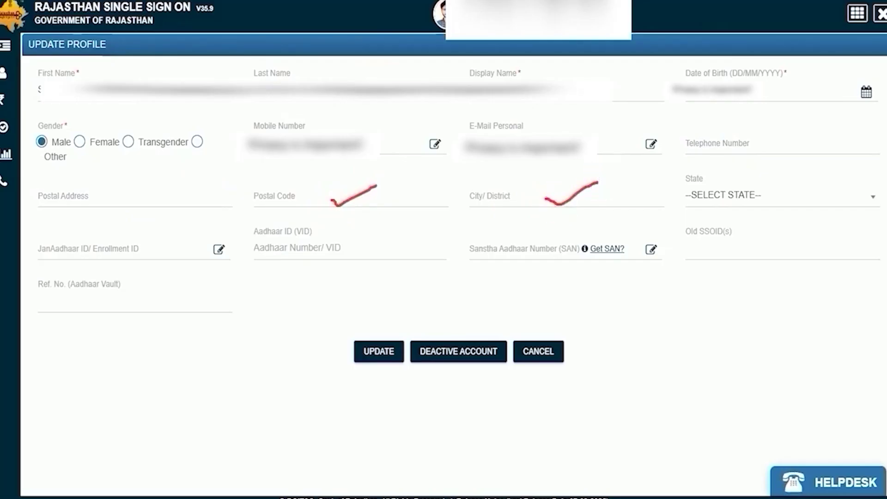
# Set the state in the profile to UTTAR PRADESH
pyautogui.click(754, 195)
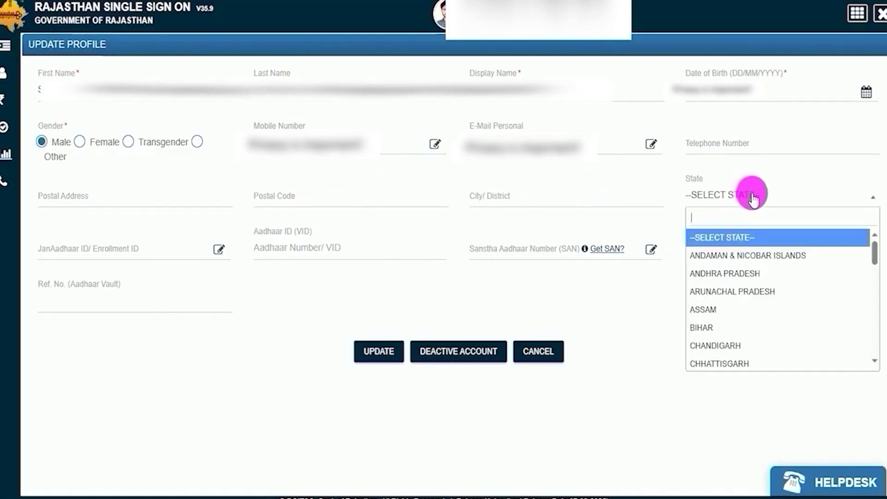
pyautogui.scroll(-10, 759, 291)
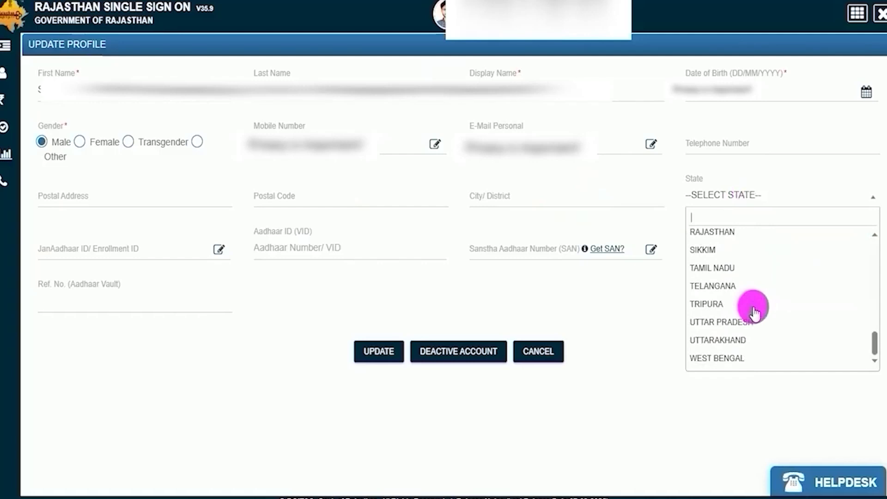
pyautogui.click(729, 321)
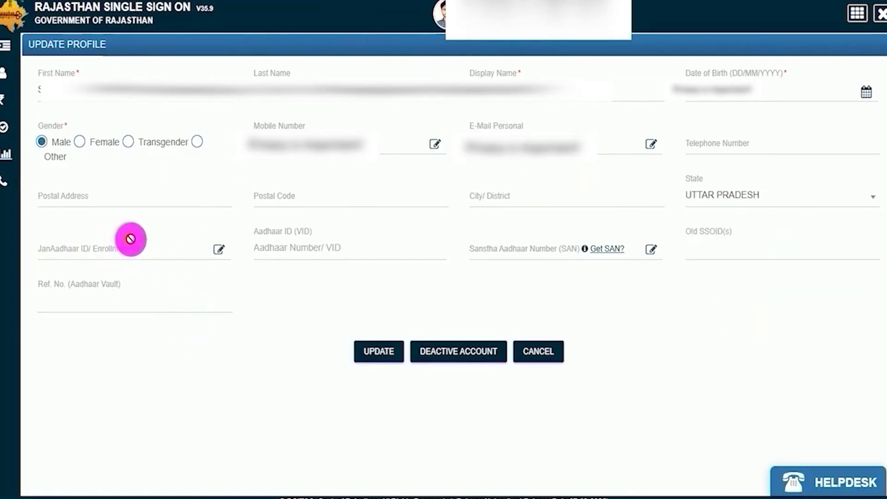
# Examine the JanAadhaar ID/ Enrollment ID update form of the profile and close it without entering an ID
pyautogui.click(219, 249)
pyautogui.click(388, 240)
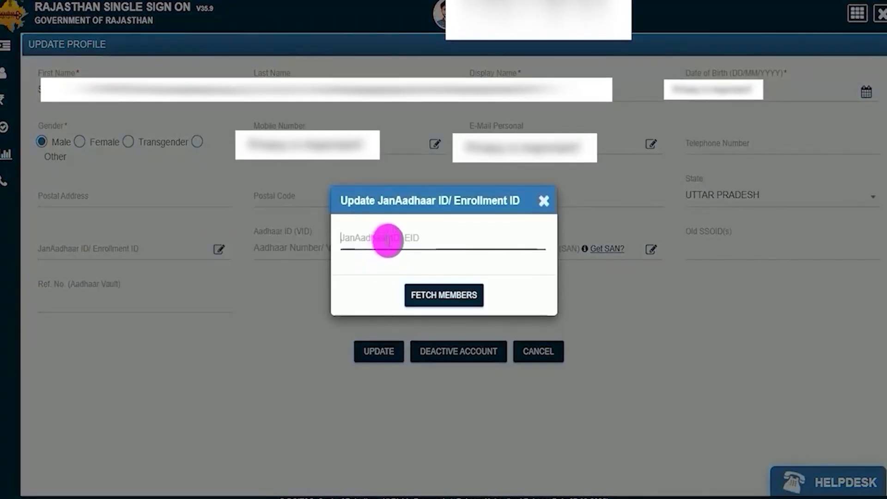
pyautogui.click(389, 239)
pyautogui.click(441, 298)
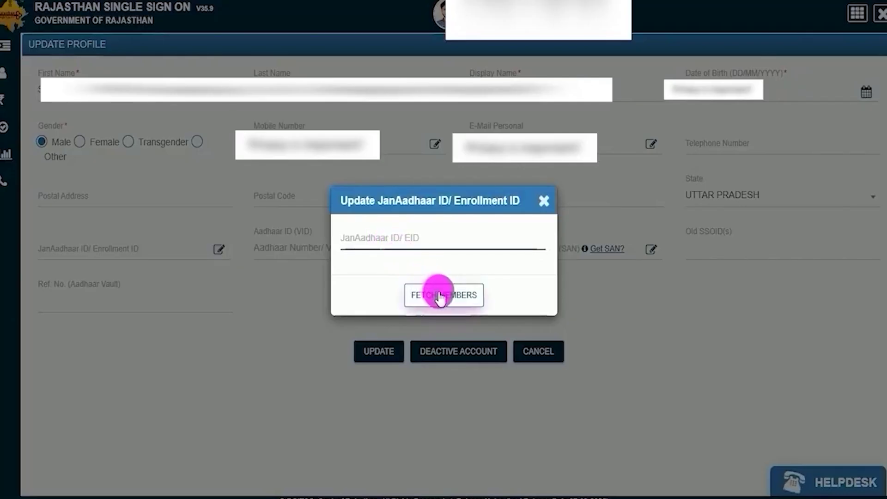
pyautogui.click(544, 200)
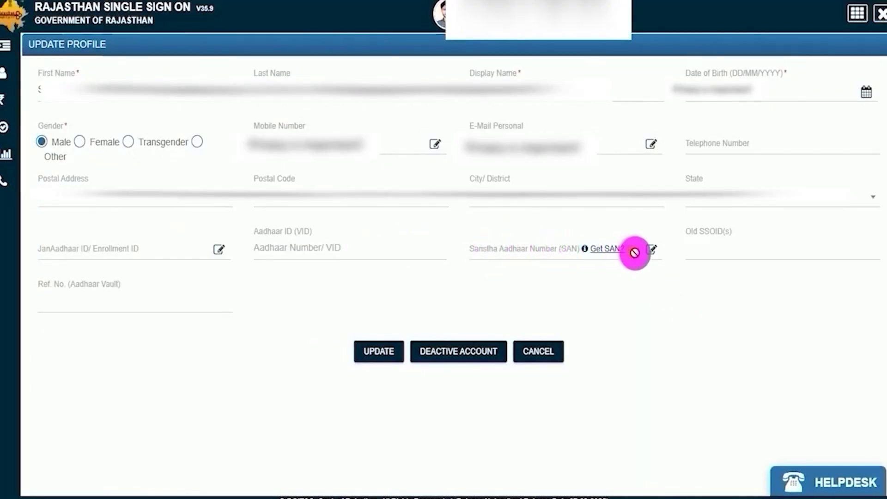
# Examine the Sanstha Aadhaar Number update form of the profile and close it without entering a number
pyautogui.click(651, 249)
pyautogui.click(383, 250)
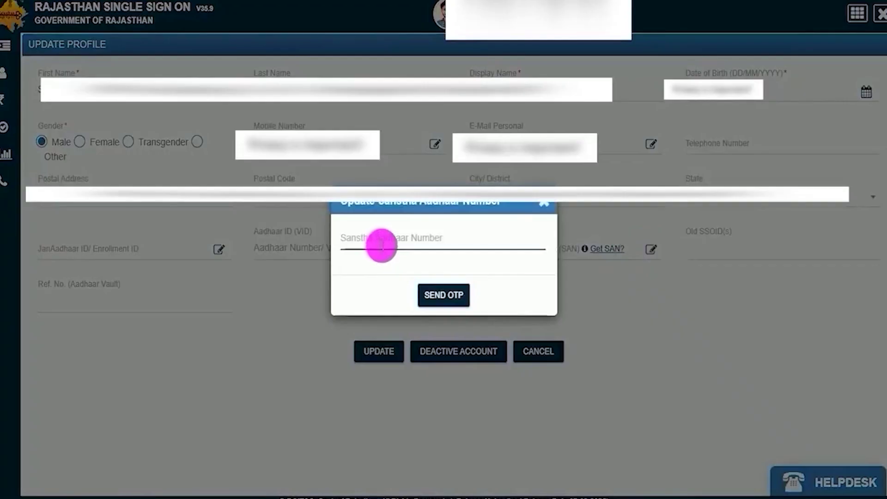
pyautogui.click(451, 297)
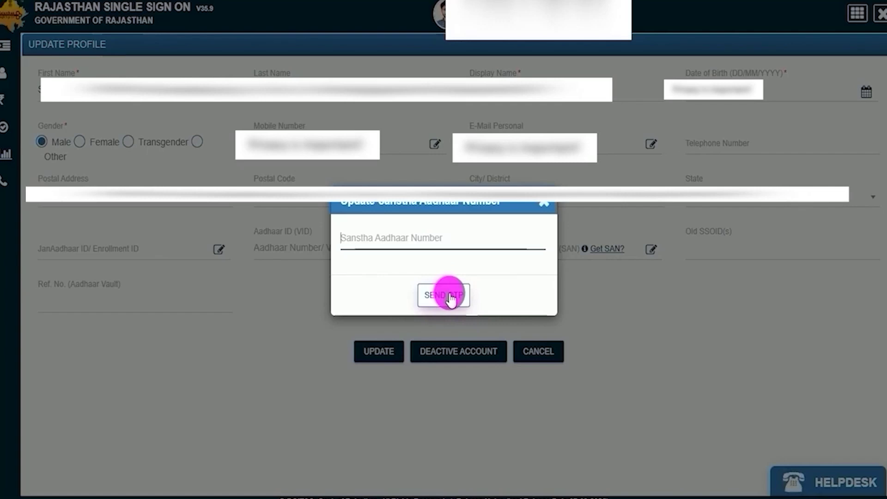
pyautogui.click(541, 203)
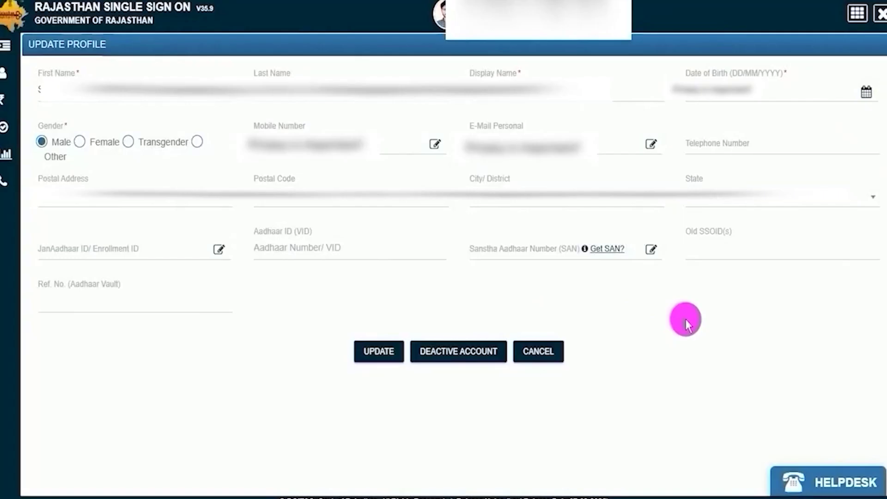
# Submit the profile update and acknowledge the alert
pyautogui.moveTo(322, 271); pyautogui.dragTo(369, 341)
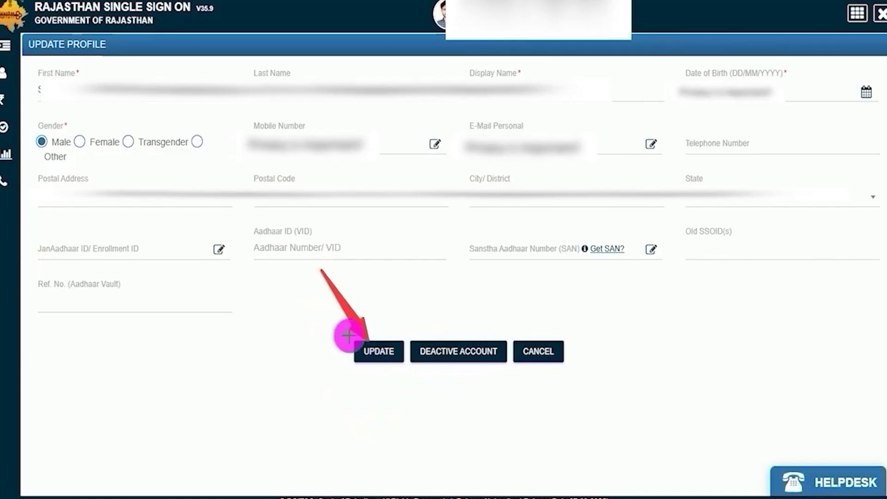
pyautogui.click(376, 355)
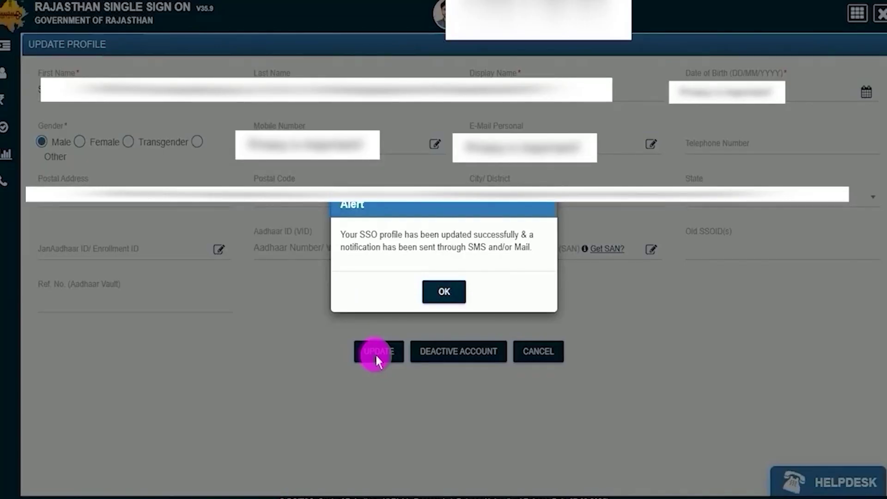
pyautogui.click(442, 292)
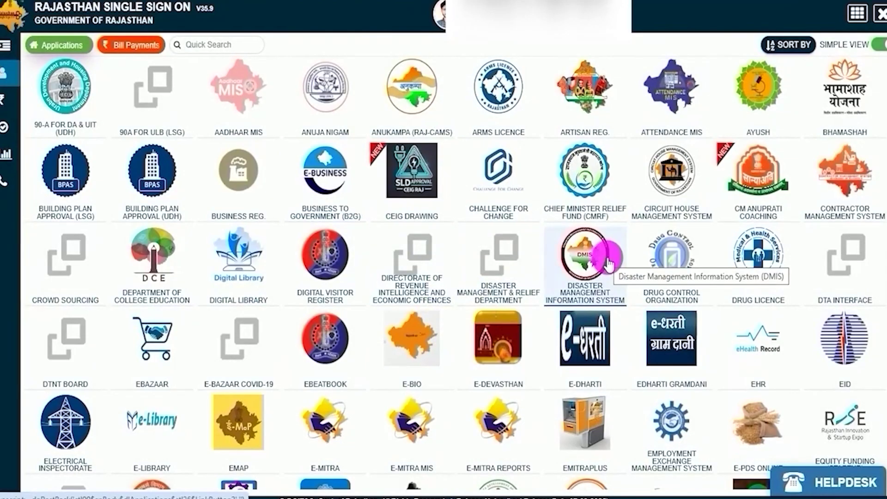
# Find "rec" on the applications page and open the Recruitment Portal
pyautogui.hotkey('ctrl', 'f')
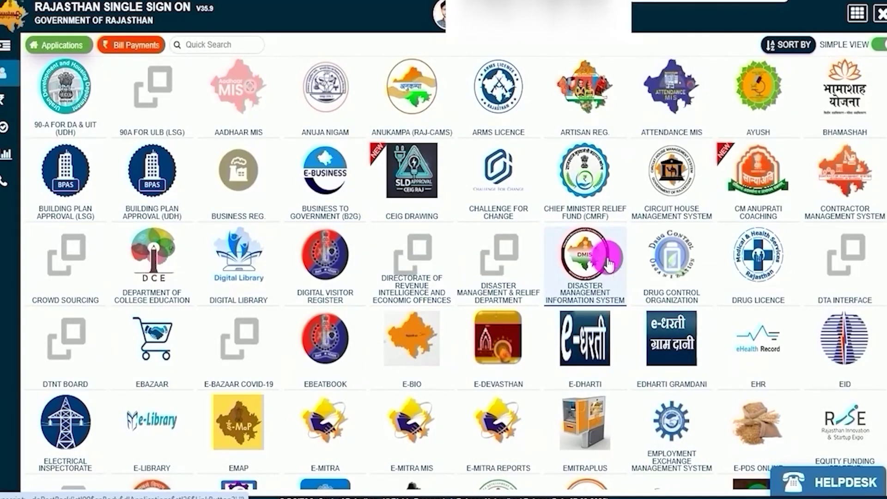
pyautogui.write('rec')
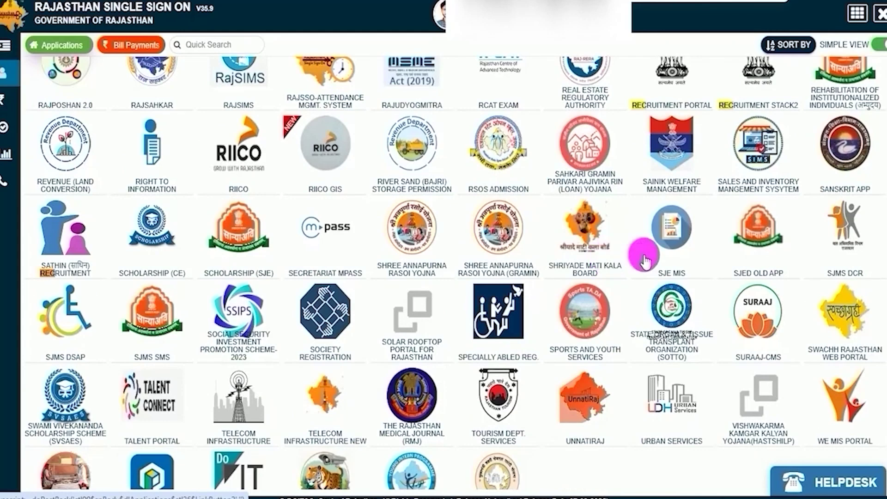
pyautogui.scroll(3, 672, 112)
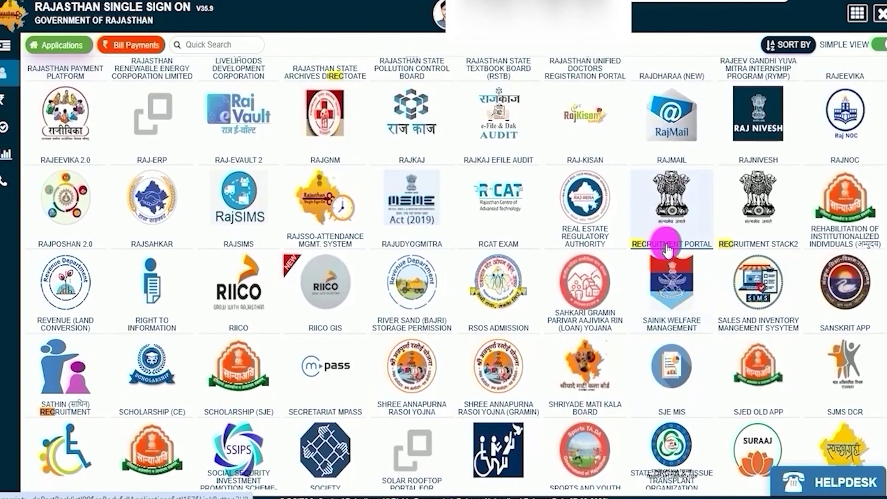
pyautogui.click(667, 250)
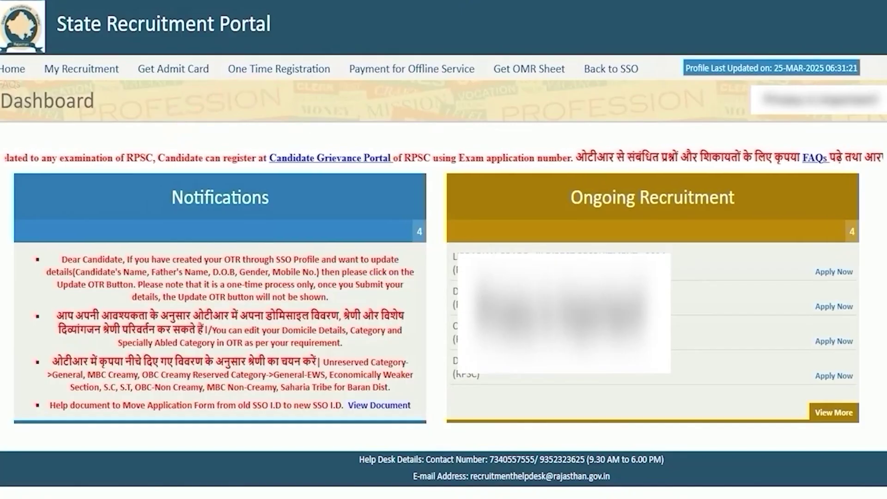
# Open the One Time Registration form, set Rajasthan resident candidate to No and enter the candidate's Aadhaar number
pyautogui.click(291, 72)
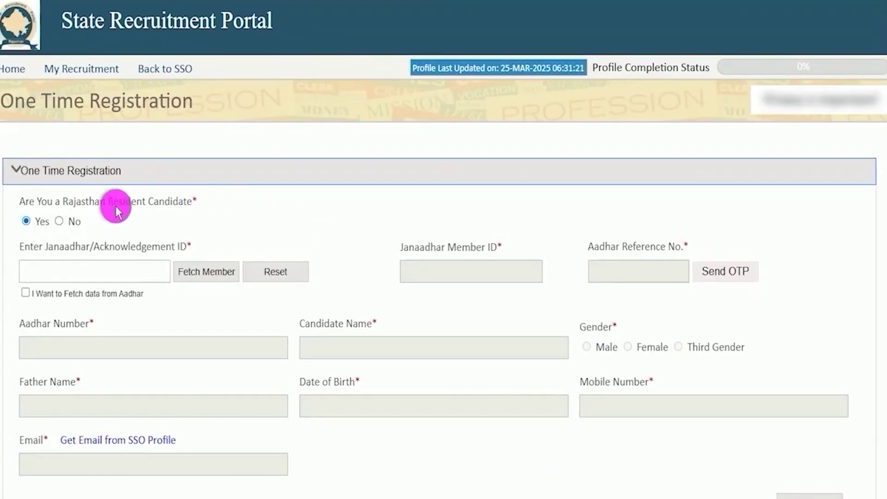
pyautogui.moveTo(41, 202); pyautogui.dragTo(164, 202)
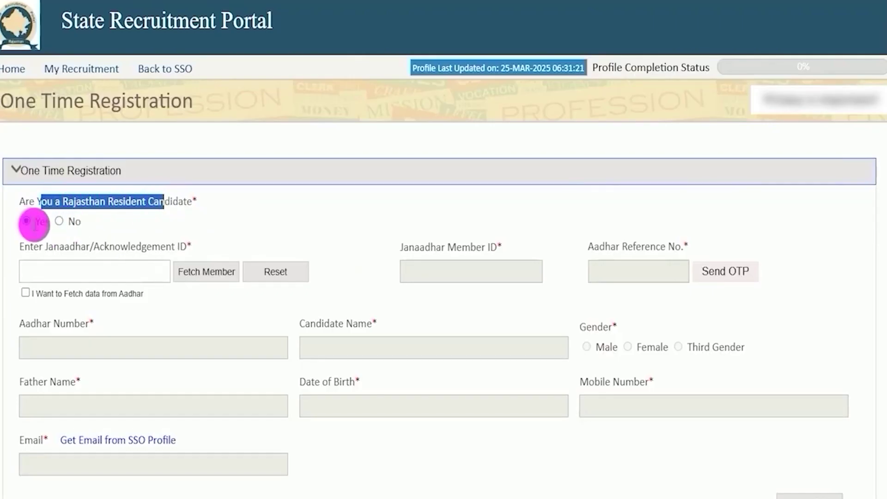
pyautogui.click(53, 270)
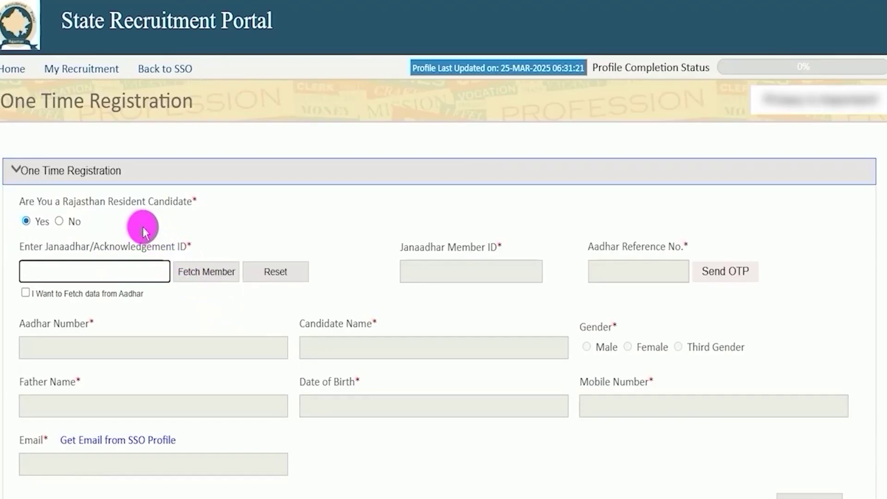
pyautogui.click(60, 223)
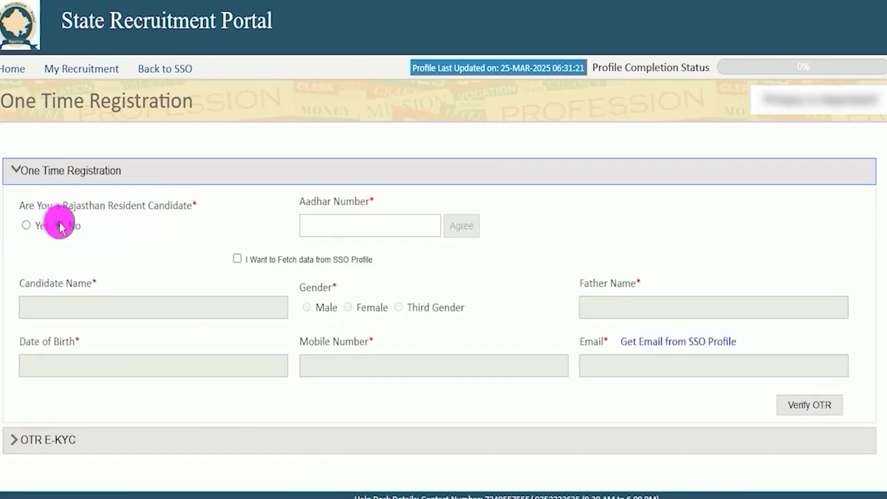
pyautogui.click(339, 225)
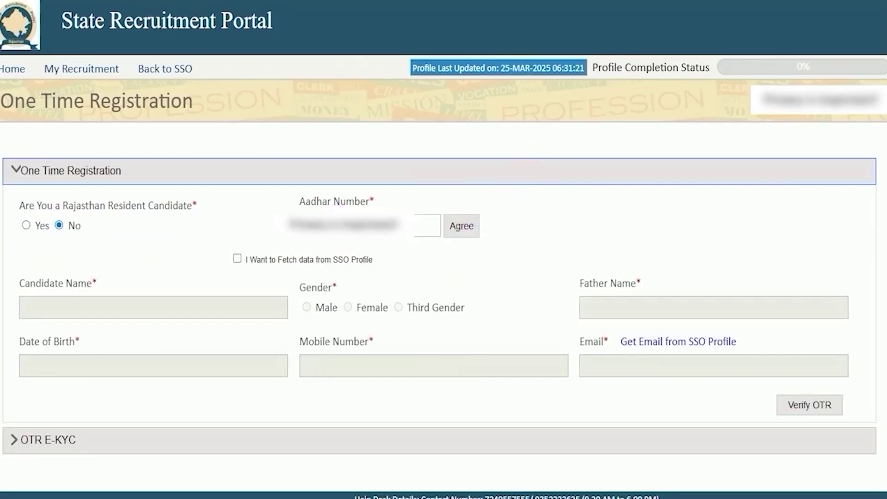
# Agree to the declaration letting the State Recruitment Portal use the Aadhaar details and continue to Aadhaar OTP authentication
pyautogui.click(461, 228)
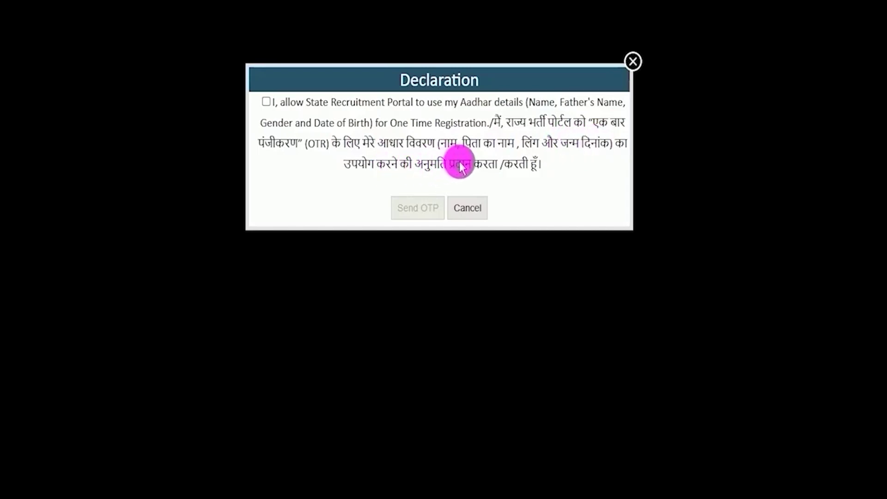
pyautogui.click(268, 103)
pyautogui.click(410, 209)
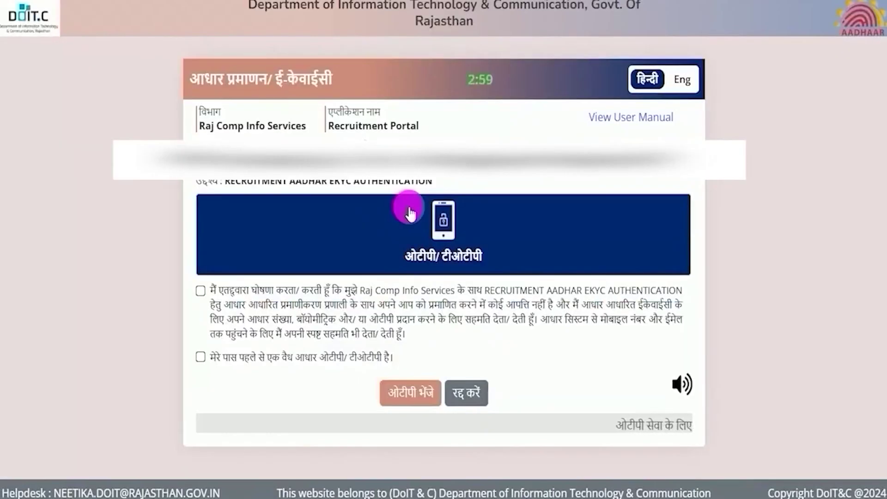
# Give consent for the recruitment Aadhaar e-KYC authentication and request the OTP
pyautogui.click(458, 319)
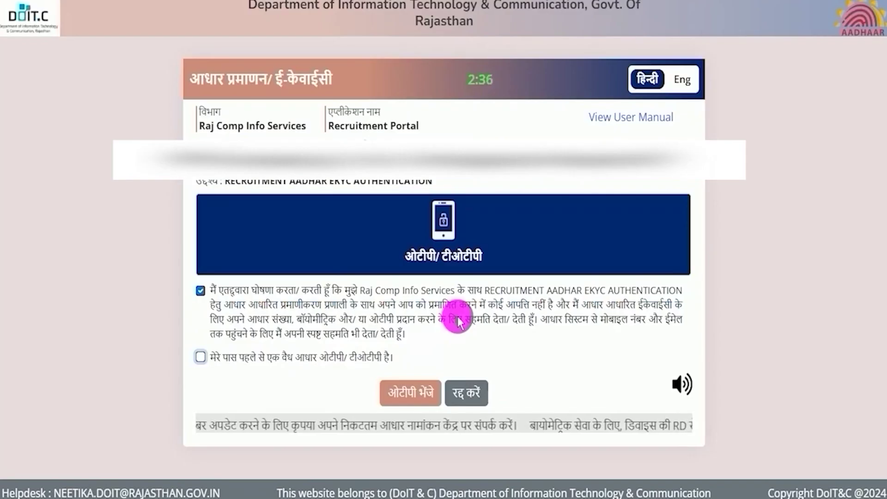
pyautogui.click(200, 291)
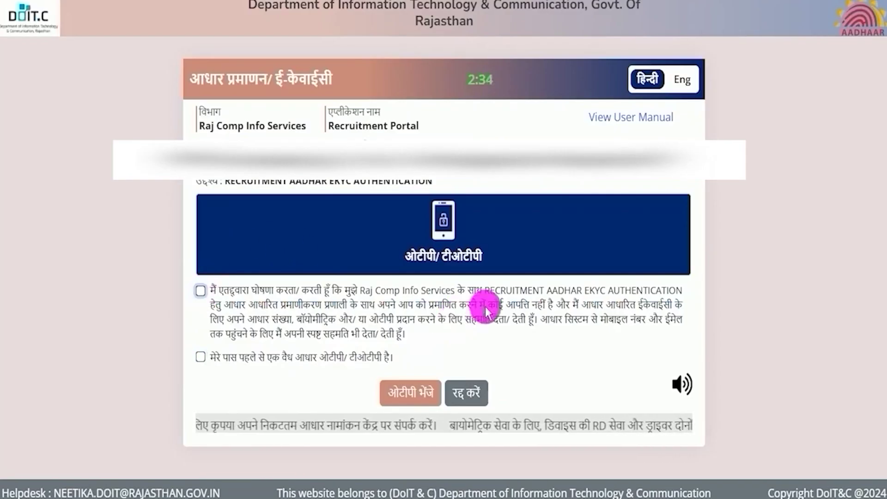
pyautogui.click(201, 291)
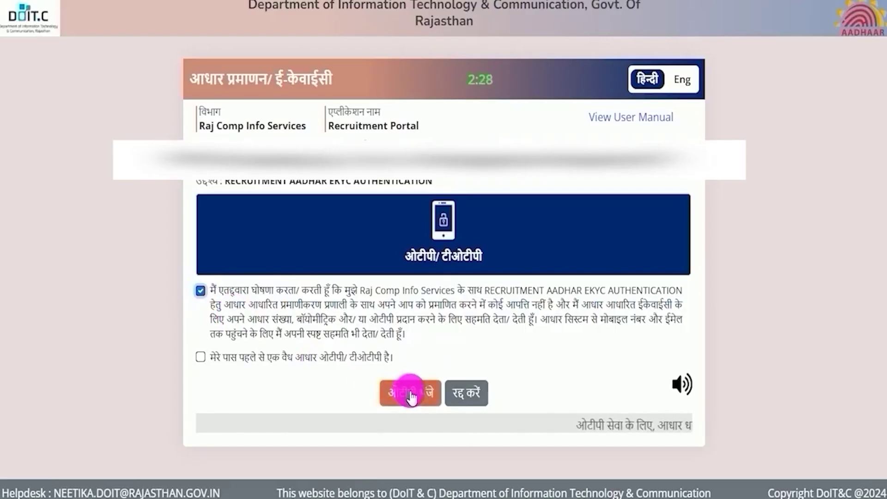
pyautogui.click(410, 393)
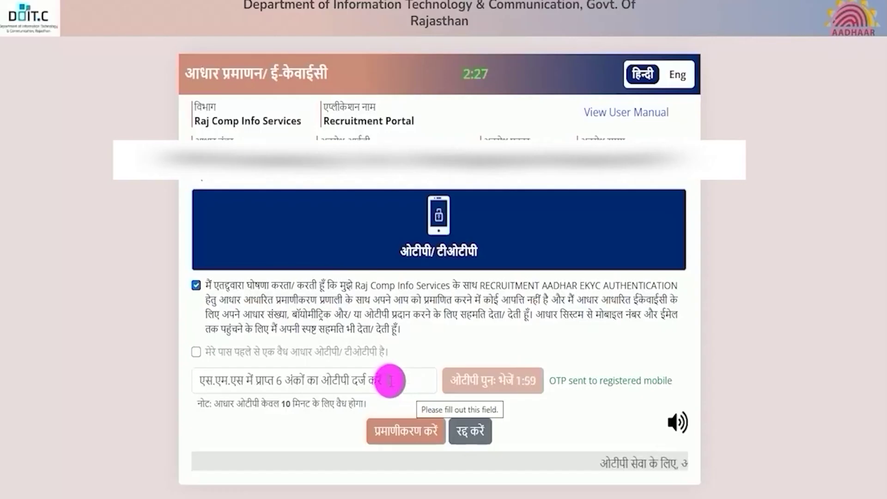
# Enter the 6-digit Aadhaar OTP received by SMS and authenticate it
pyautogui.click(391, 381)
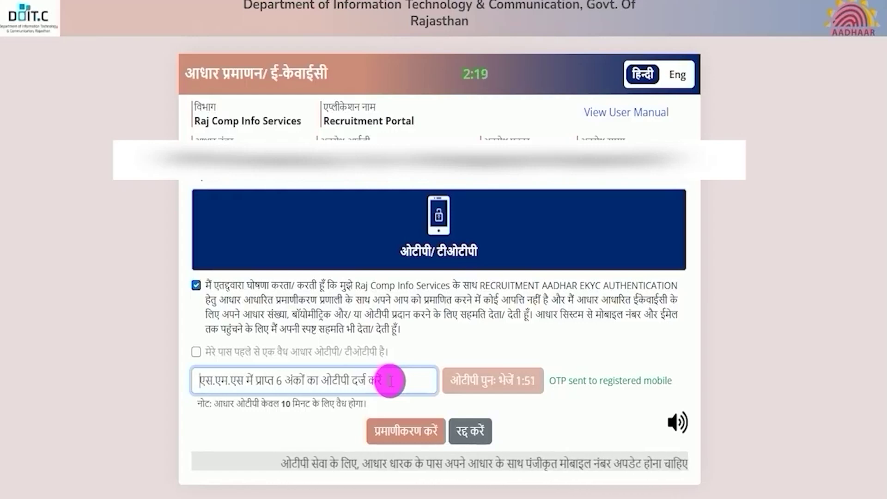
pyautogui.click(553, 1)
pyautogui.moveTo(268, 429); pyautogui.dragTo(351, 430)
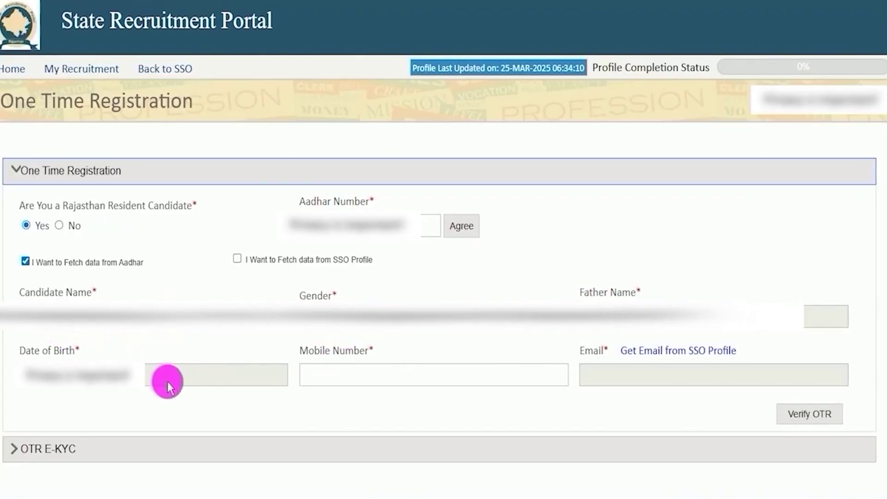
# Enter the candidate's mobile number in the One Time Registration form and verify the OTR
pyautogui.click(351, 376)
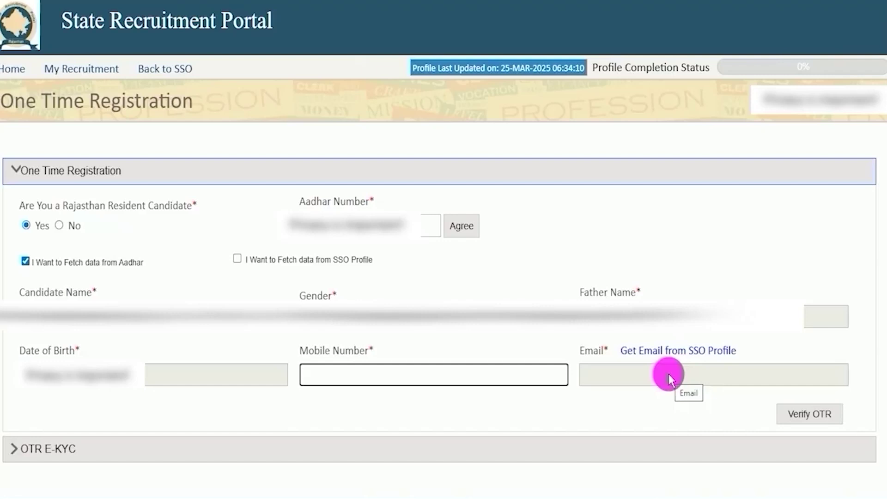
pyautogui.click(801, 498)
pyautogui.moveTo(640, 407); pyautogui.dragTo(769, 414)
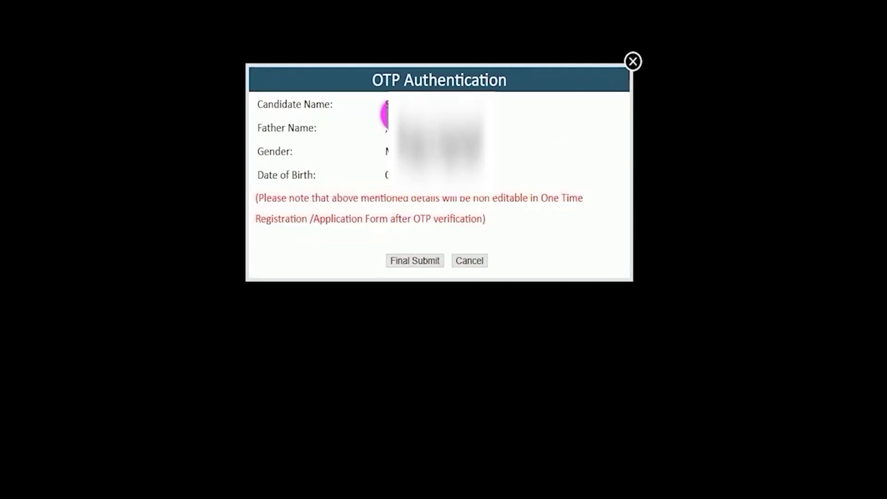
# Check the candidate details, make the final submission of the One Time Registration and acknowledge the registration number notice
pyautogui.moveTo(387, 115); pyautogui.dragTo(416, 177)
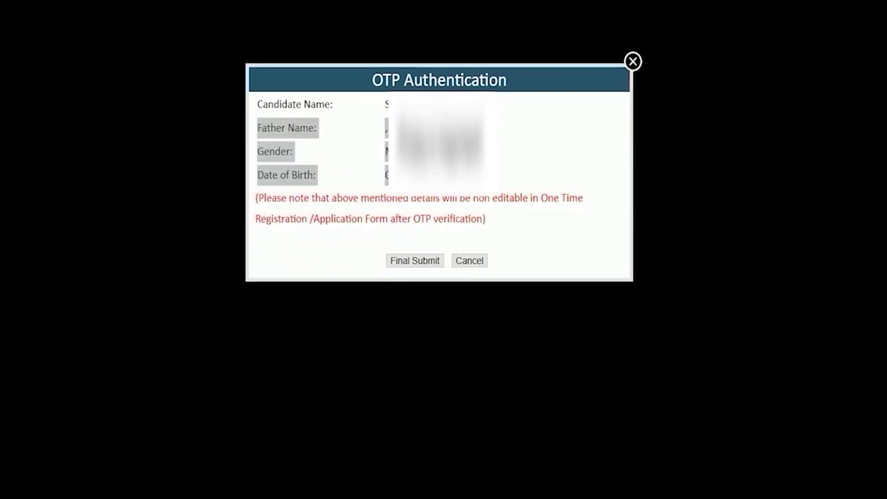
pyautogui.click(415, 260)
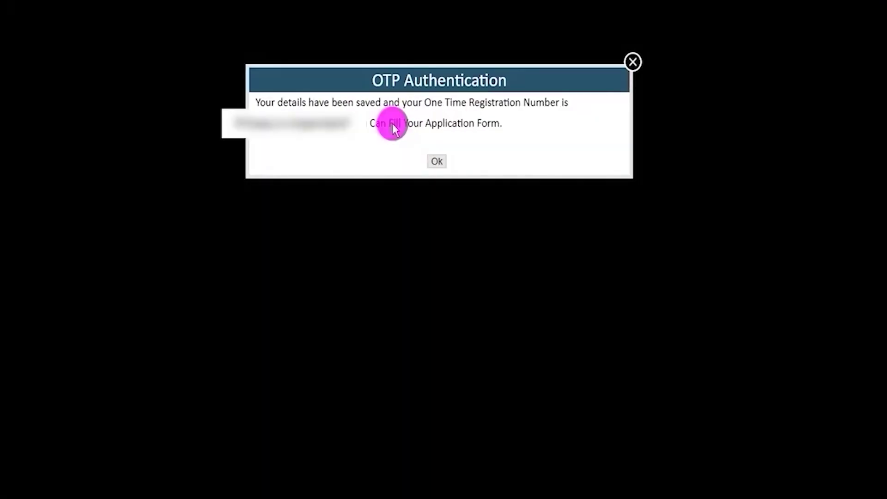
pyautogui.moveTo(425, 102); pyautogui.dragTo(522, 103)
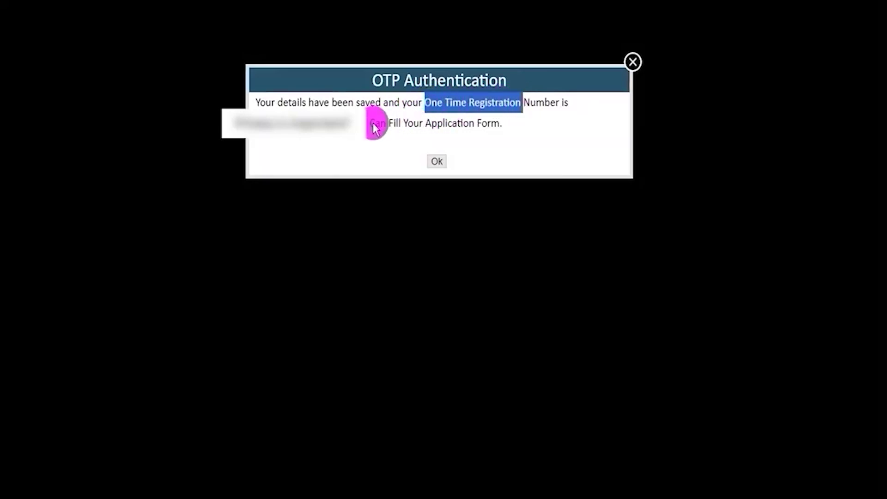
pyautogui.click(257, 103)
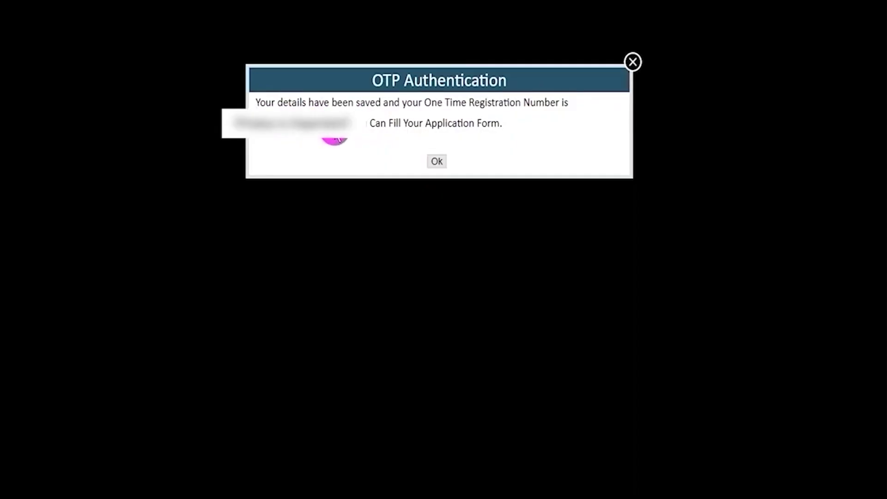
pyautogui.click(434, 162)
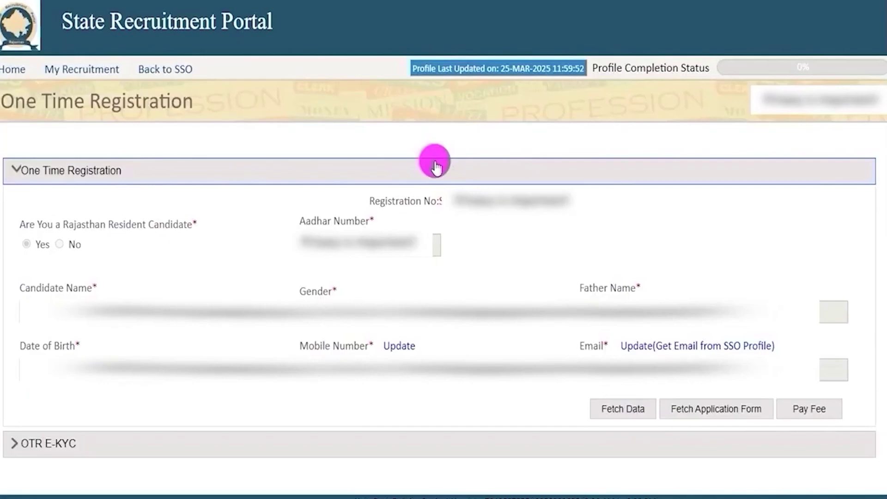
# Check the registration number in the One Time Registration form and open the Pay Fee form
pyautogui.scroll(-1, 494, 227)
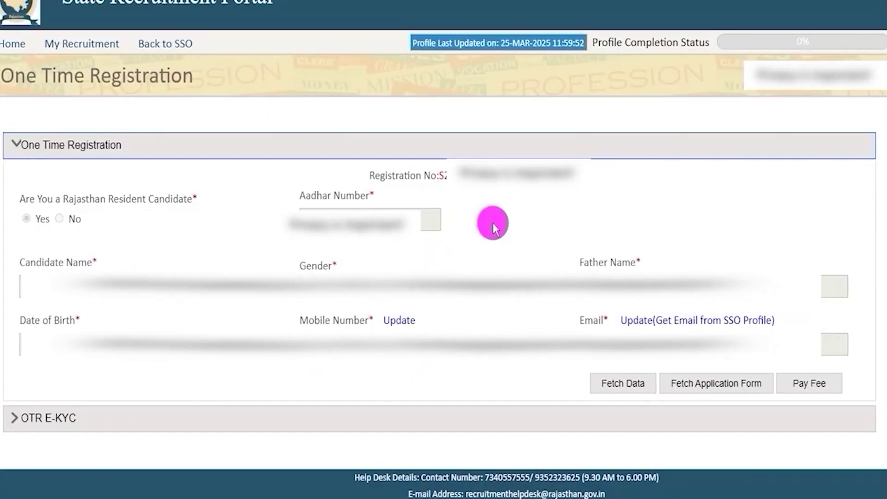
pyautogui.moveTo(441, 182)
pyautogui.mouseDown()
pyautogui.moveTo(505, 186)
pyautogui.moveTo(448, 175)
pyautogui.moveTo(504, 176)
pyautogui.mouseUp()
pyautogui.click(504, 176)
pyautogui.click(806, 380)
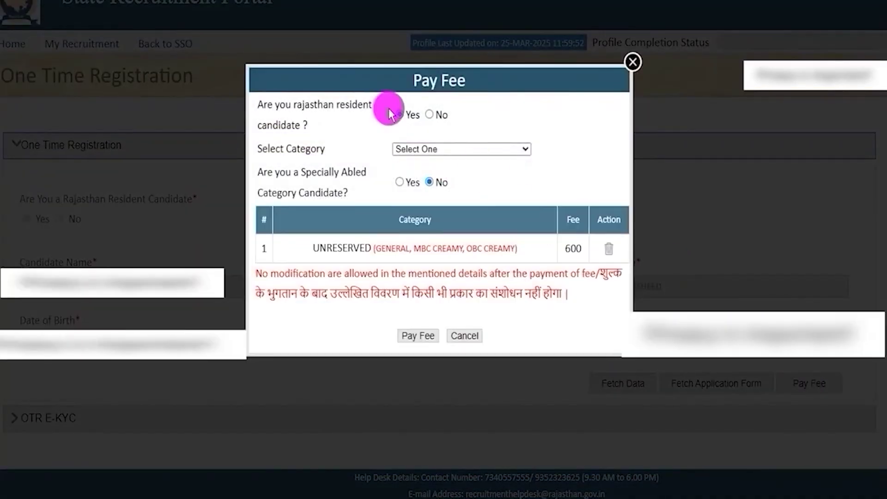
# Set the Pay Fee form to Rajasthan resident Yes, category UNRESERVED and Specially Abled No
pyautogui.moveTo(276, 104); pyautogui.dragTo(352, 107)
pyautogui.click(399, 115)
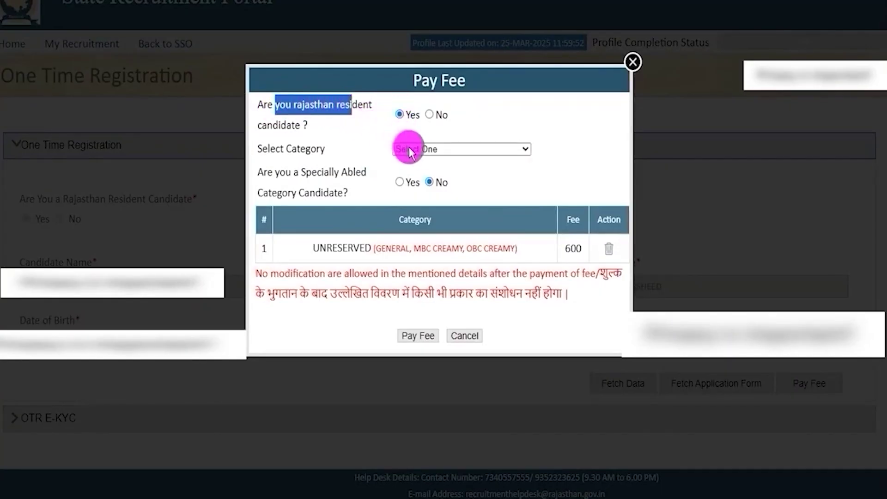
pyautogui.click(421, 148)
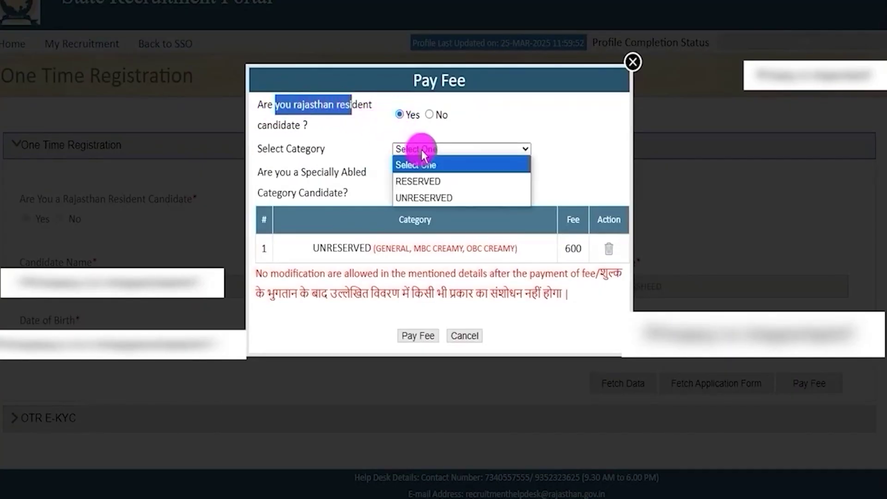
pyautogui.click(438, 198)
pyautogui.click(429, 182)
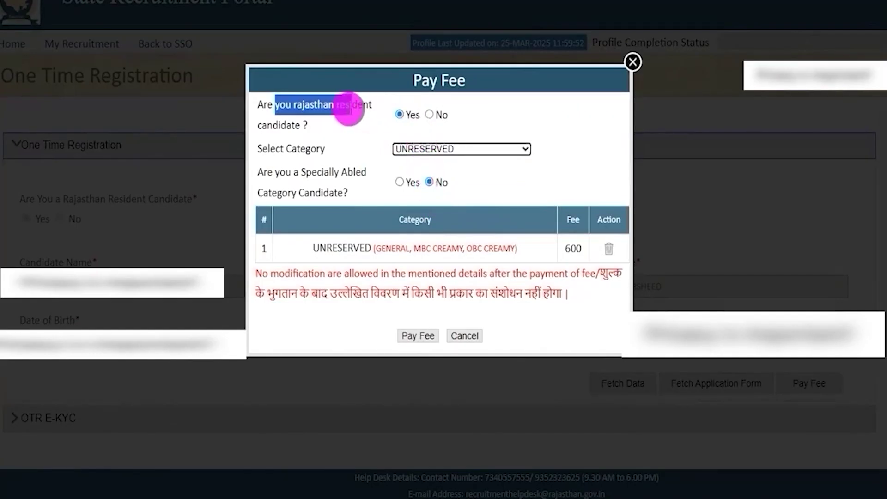
# Mark the candidate as not a Rajasthan resident and choose the UNRESERVED category in the Pay Fee form
pyautogui.moveTo(314, 106); pyautogui.dragTo(368, 107)
pyautogui.click(429, 115)
pyautogui.click(423, 149)
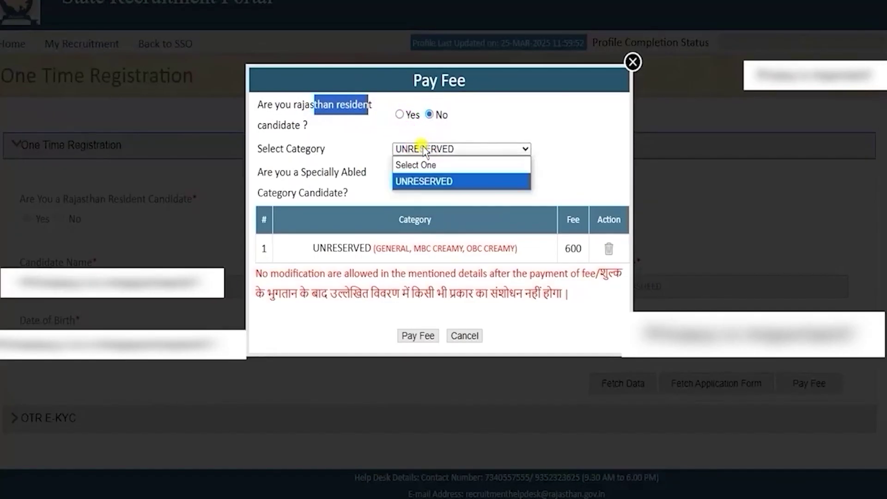
pyautogui.click(433, 181)
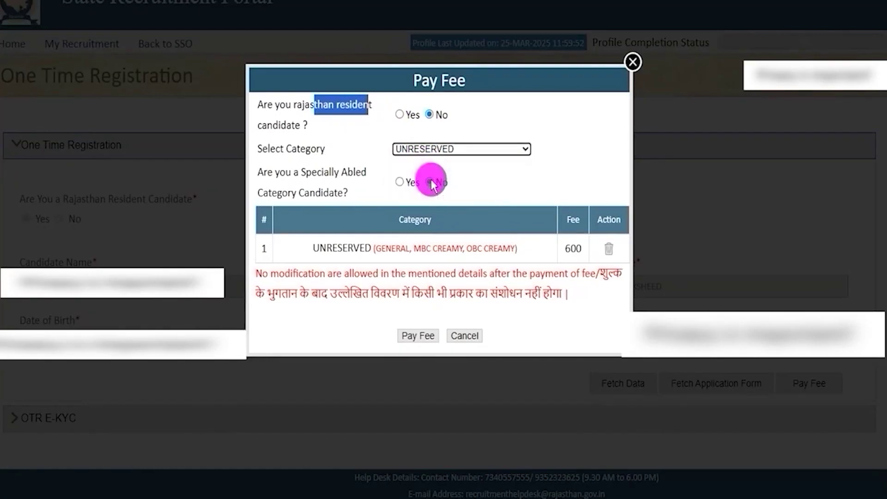
# Switch the Specially Abled answer to Yes, check the resulting fee, and set the answer back to No
pyautogui.click(268, 171)
pyautogui.moveTo(267, 171); pyautogui.dragTo(399, 187)
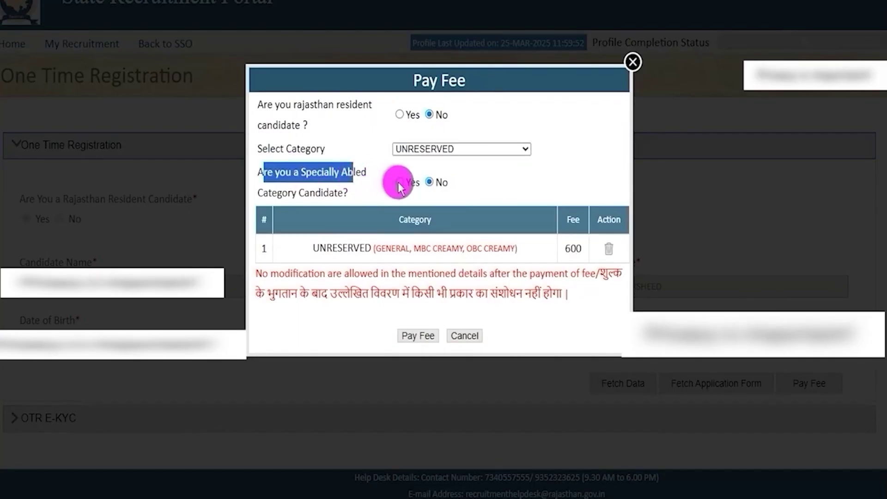
pyautogui.click(399, 184)
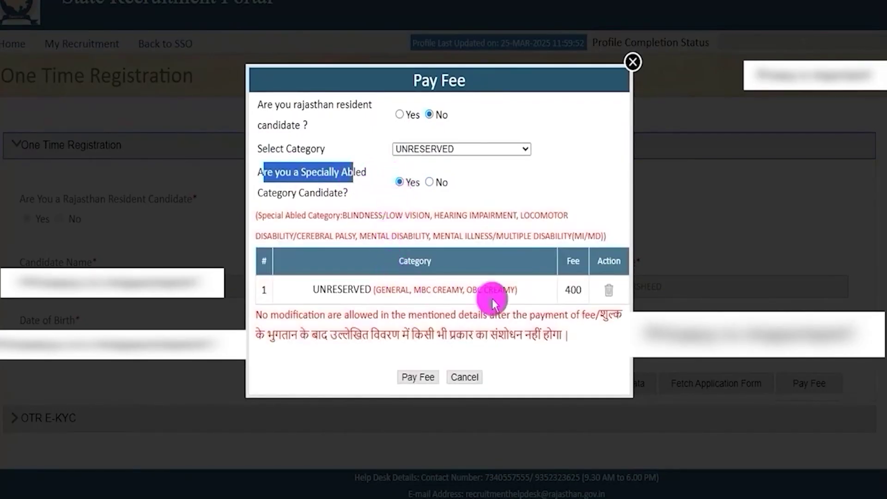
pyautogui.moveTo(567, 289); pyautogui.dragTo(576, 290)
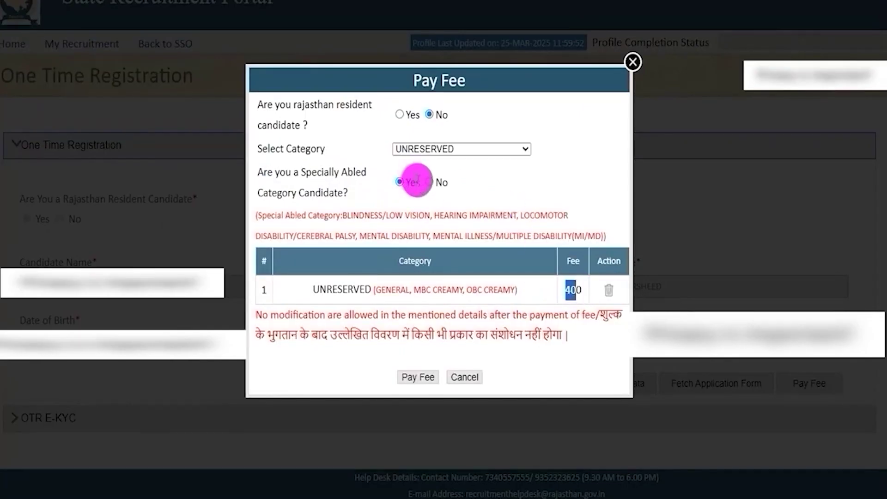
pyautogui.click(429, 182)
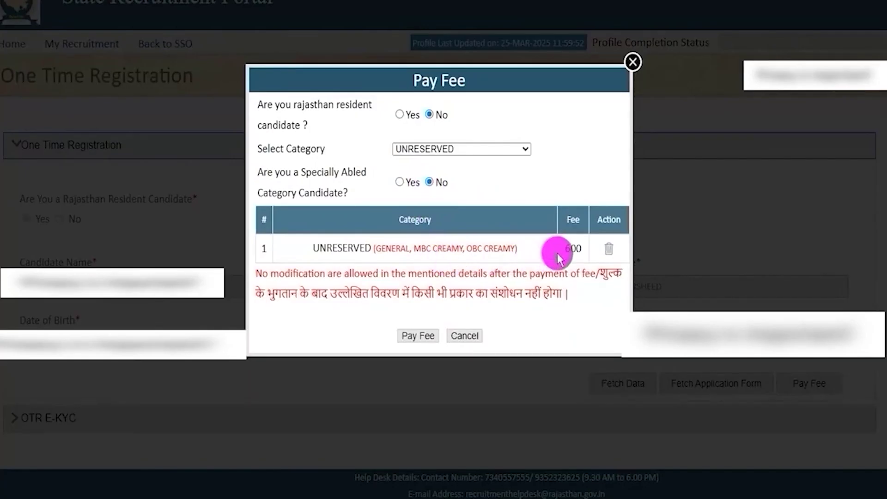
# Check the fee for the unreserved category and confirm proceeding to the fee payment
pyautogui.moveTo(564, 254); pyautogui.dragTo(580, 250)
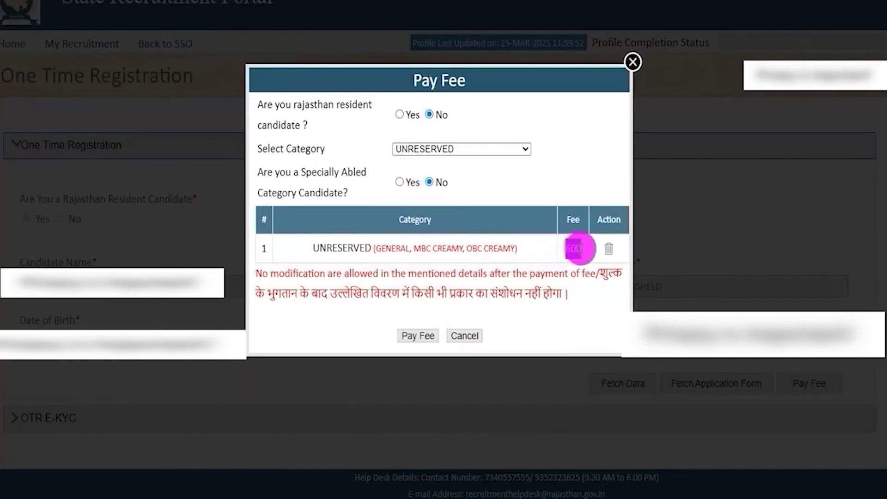
pyautogui.click(570, 251)
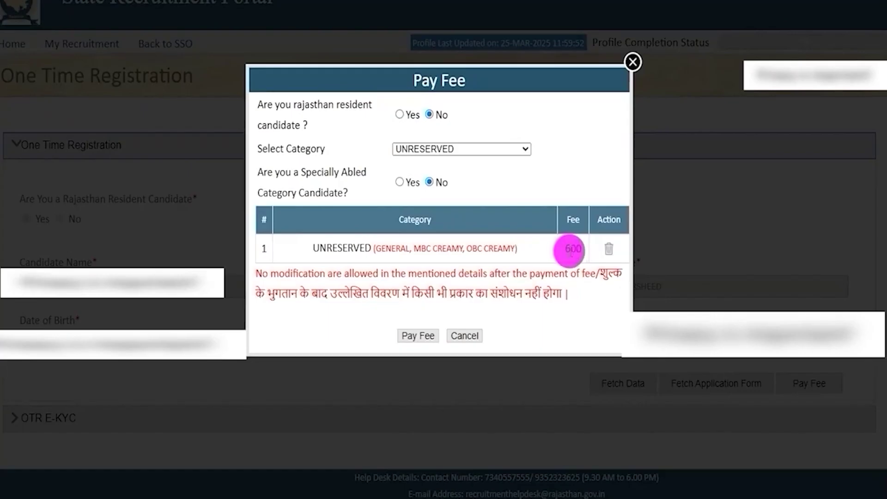
pyautogui.moveTo(567, 250); pyautogui.dragTo(578, 247)
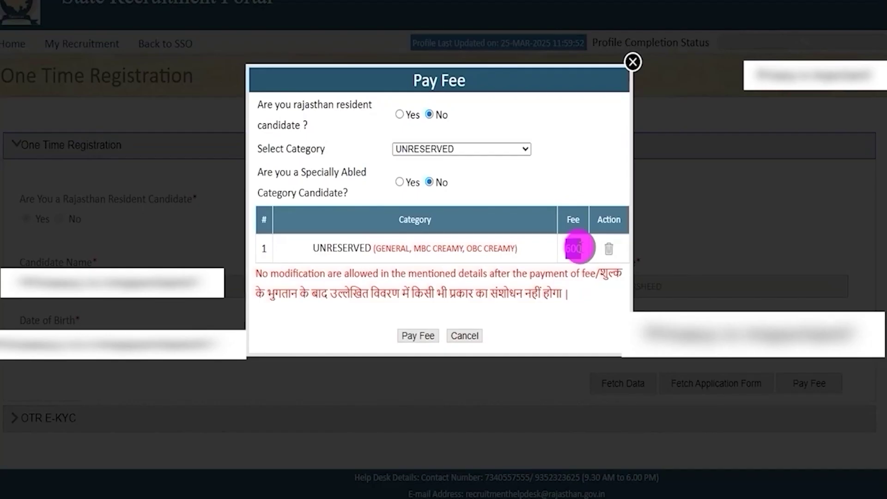
pyautogui.moveTo(565, 249); pyautogui.dragTo(580, 249)
pyautogui.click(572, 249)
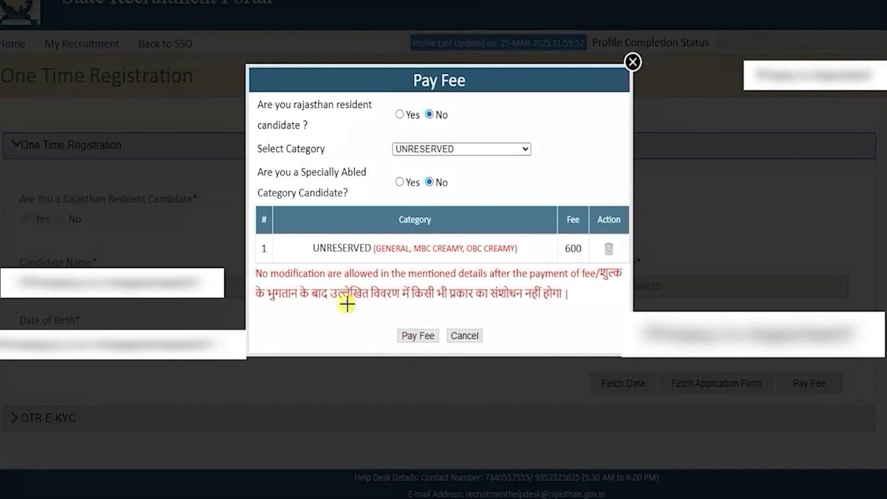
pyautogui.click(399, 333)
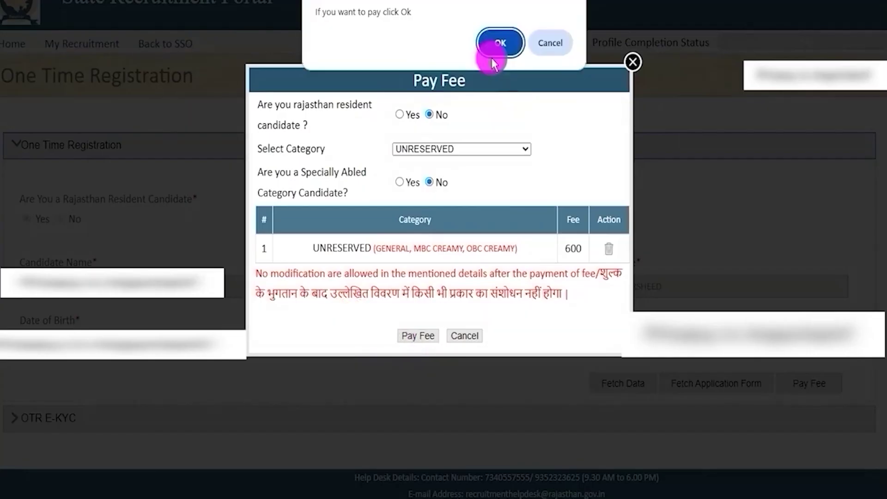
pyautogui.click(495, 47)
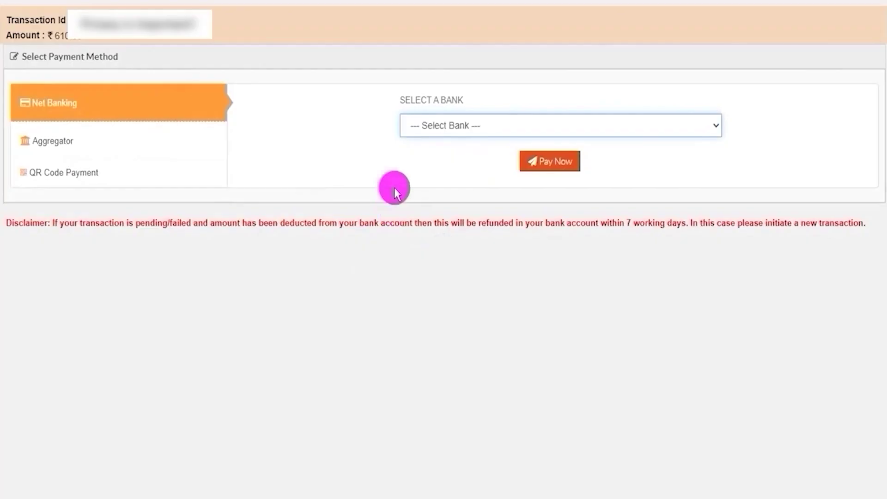
pyautogui.click(389, 2)
pyautogui.moveTo(145, 106); pyautogui.dragTo(218, 84)
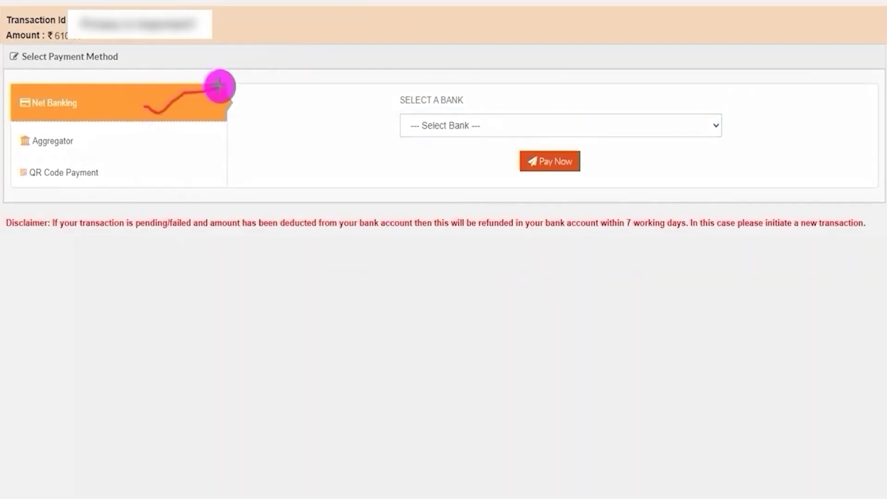
pyautogui.moveTo(134, 143); pyautogui.dragTo(177, 121)
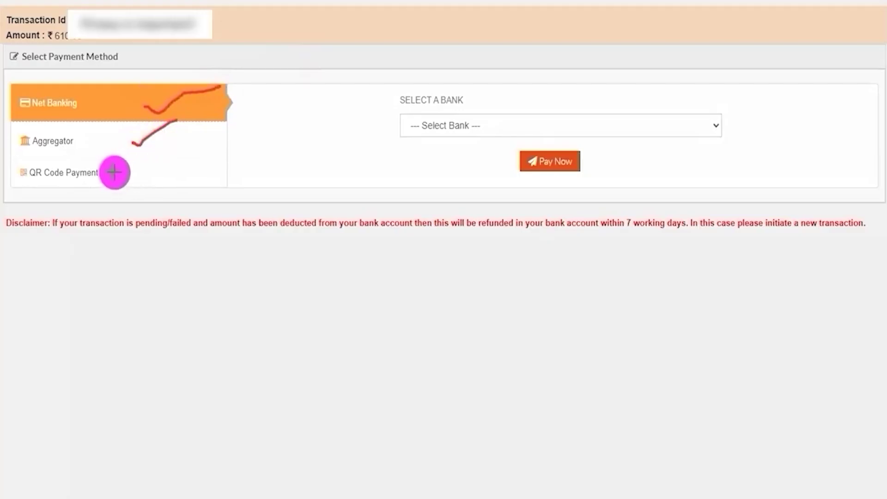
pyautogui.moveTo(115, 178); pyautogui.dragTo(154, 153)
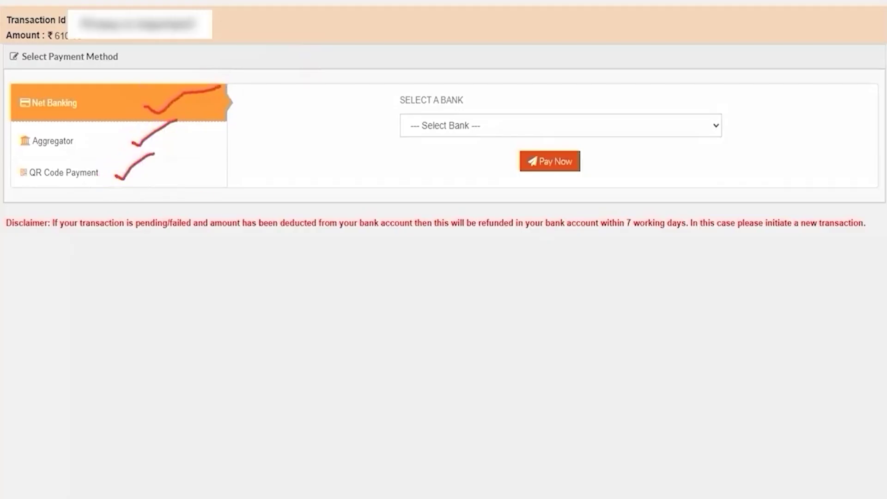
pyautogui.press('Escape')
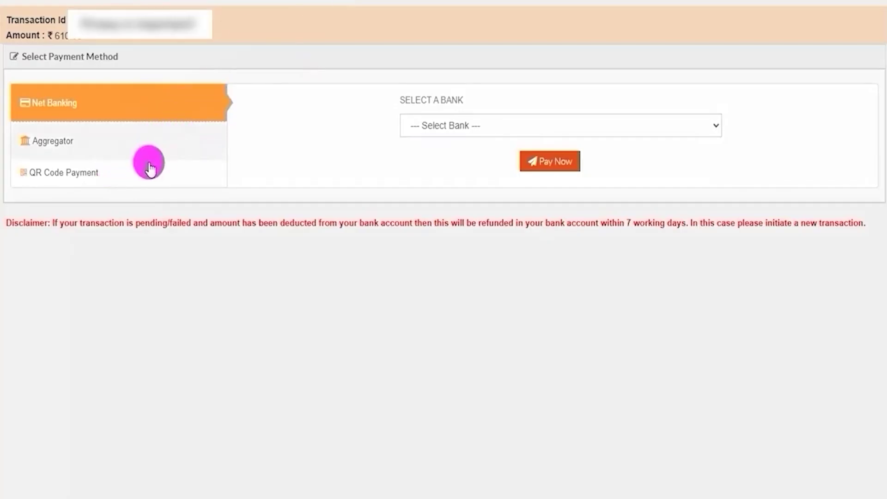
# Choose QR Code Payment with the PHONEPE option and start the payment
pyautogui.click(63, 178)
pyautogui.click(425, 125)
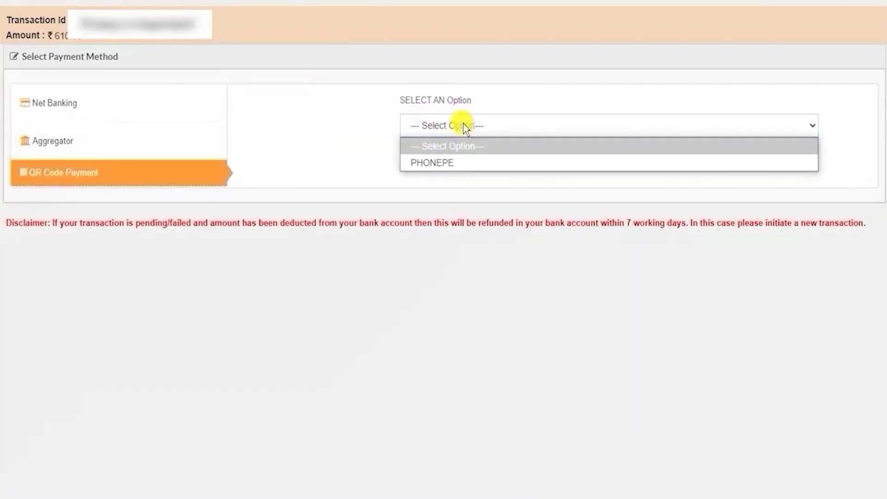
pyautogui.click(446, 159)
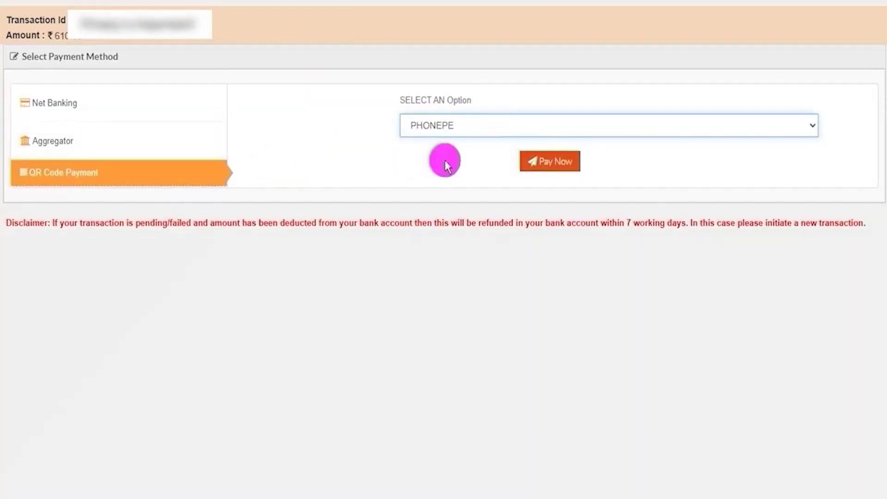
pyautogui.click(544, 163)
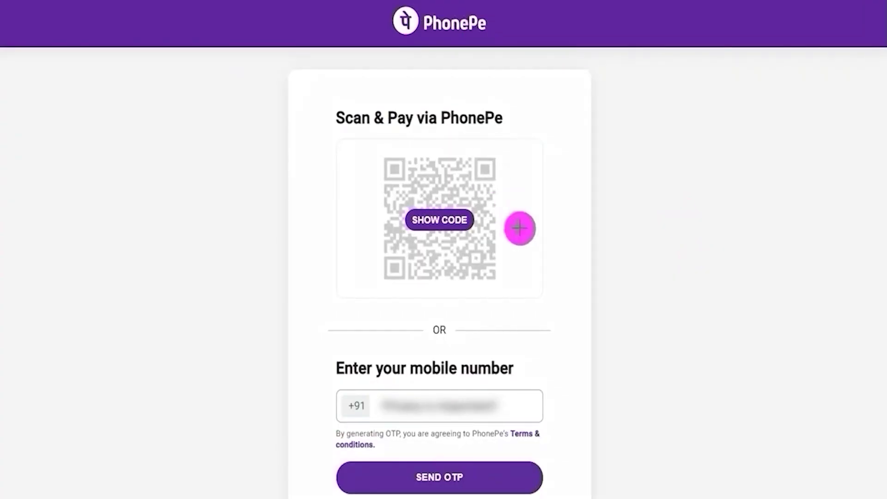
# Reveal the PhonePe QR code for scanning and paying the fee
pyautogui.moveTo(519, 226); pyautogui.dragTo(591, 182)
pyautogui.moveTo(536, 407); pyautogui.dragTo(658, 361)
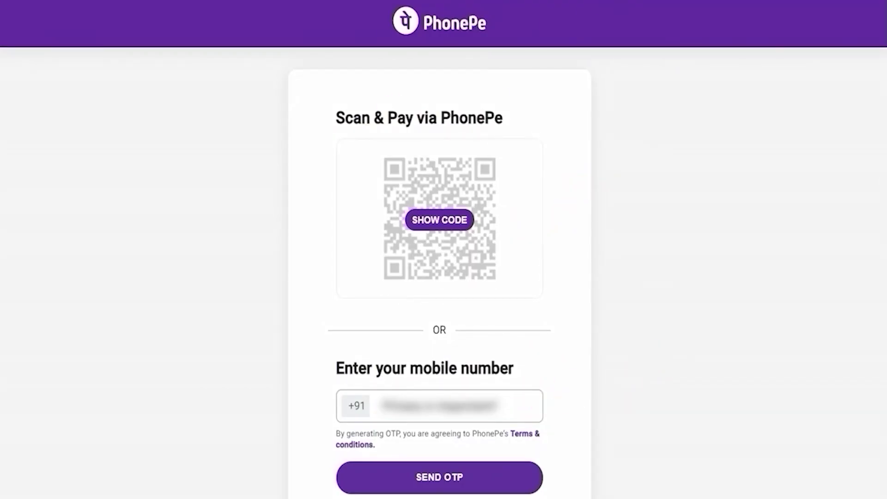
pyautogui.click(439, 221)
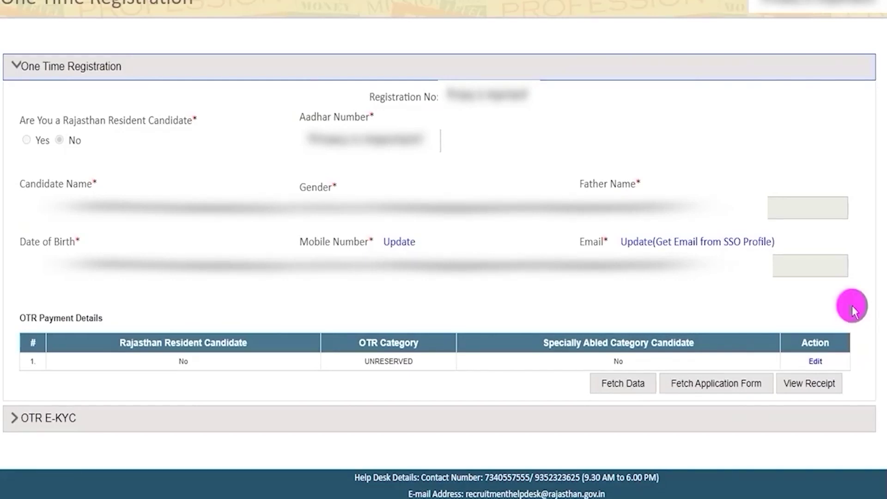
# View the OTR payment receipt details and close them
pyautogui.click(817, 388)
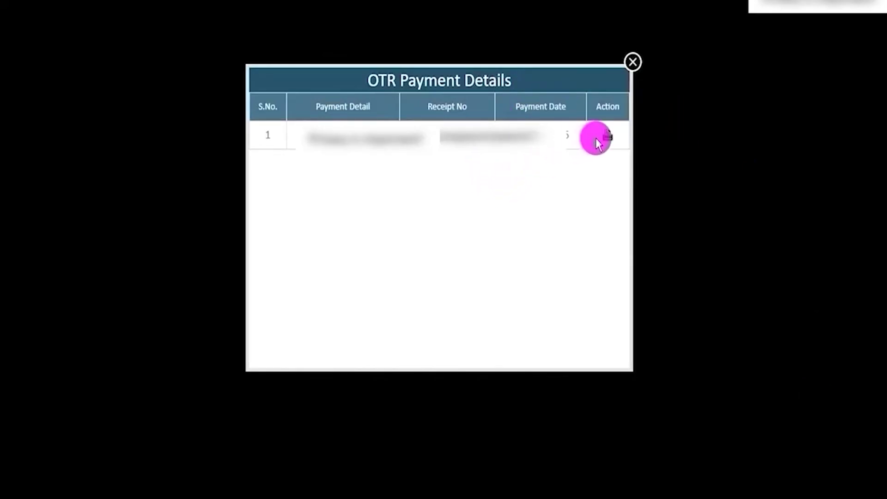
pyautogui.click(631, 63)
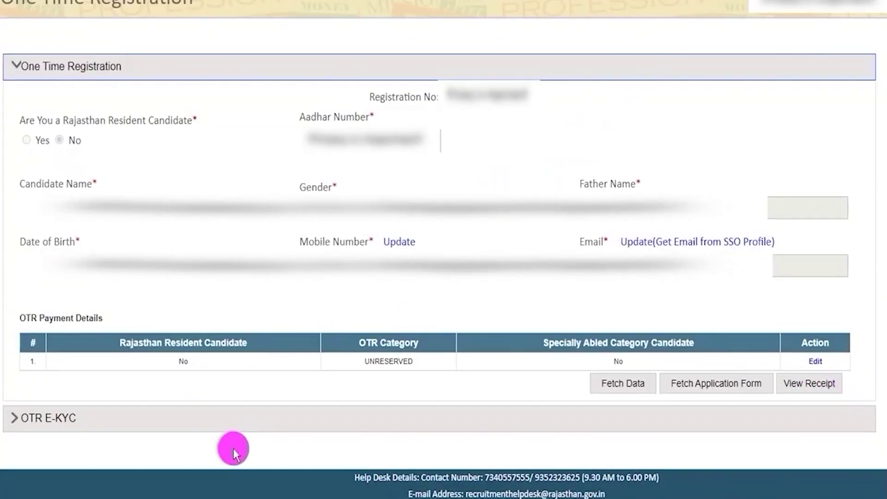
# Expand the OTR E-KYC section and read its live photo instructions and declaration
pyautogui.click(68, 422)
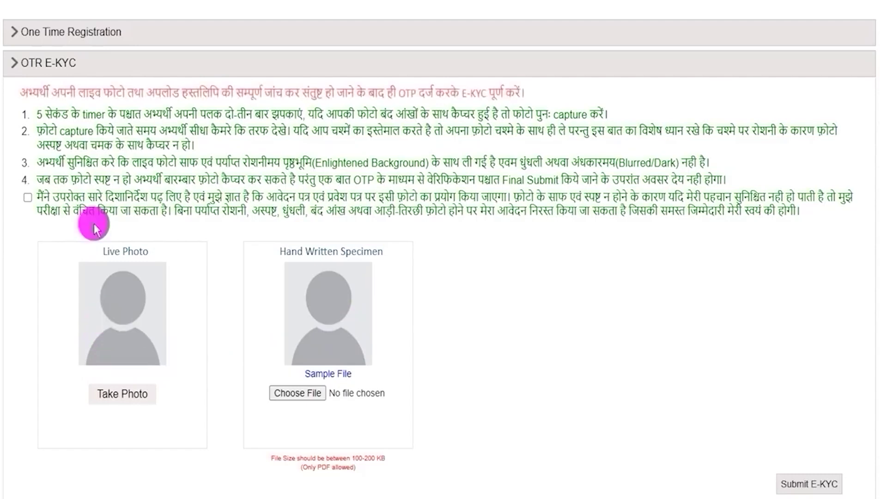
pyautogui.moveTo(69, 114); pyautogui.dragTo(278, 113)
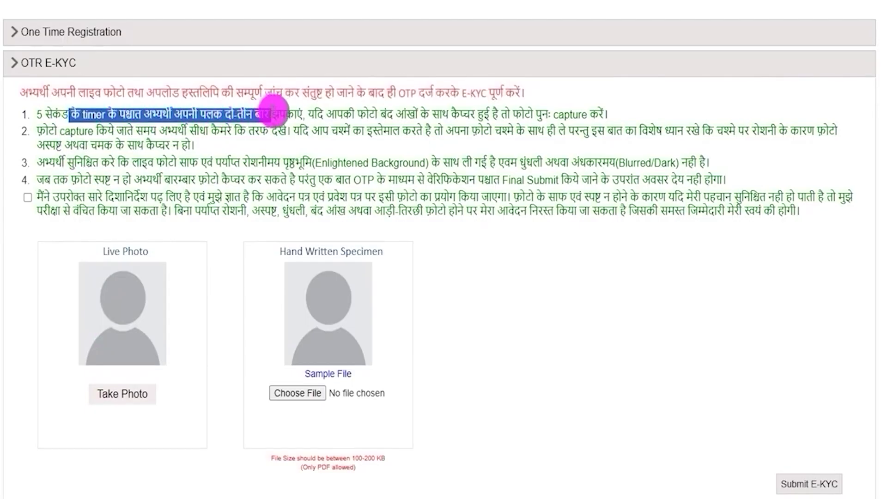
pyautogui.moveTo(370, 113); pyautogui.dragTo(564, 113)
pyautogui.click(78, 118)
pyautogui.moveTo(57, 131); pyautogui.dragTo(271, 132)
pyautogui.moveTo(330, 131); pyautogui.dragTo(566, 134)
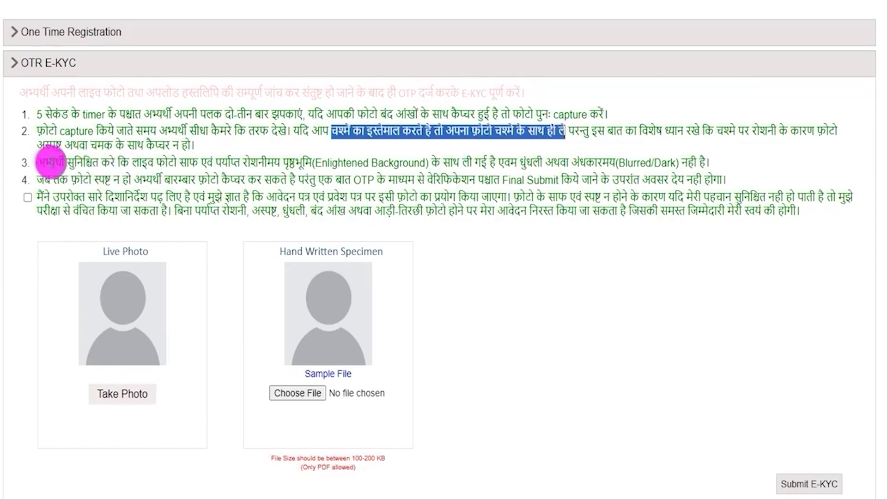
pyautogui.moveTo(55, 162); pyautogui.dragTo(305, 163)
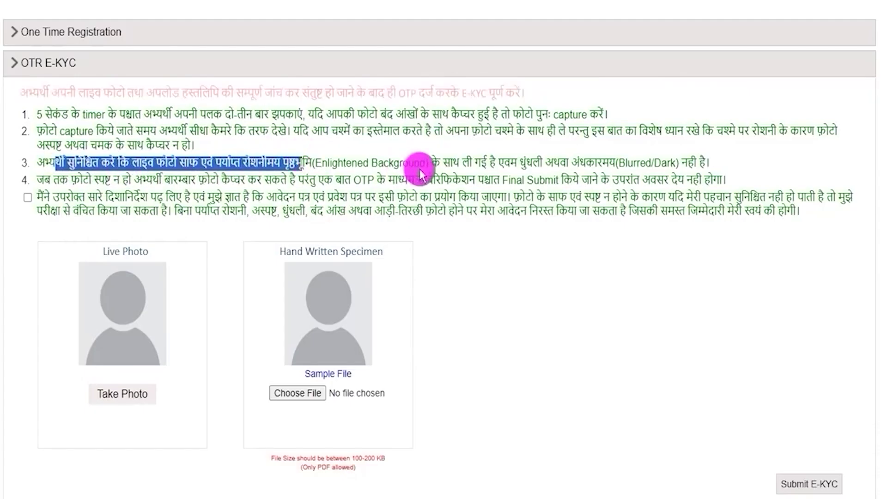
pyautogui.moveTo(521, 163); pyautogui.dragTo(659, 164)
pyautogui.click(658, 165)
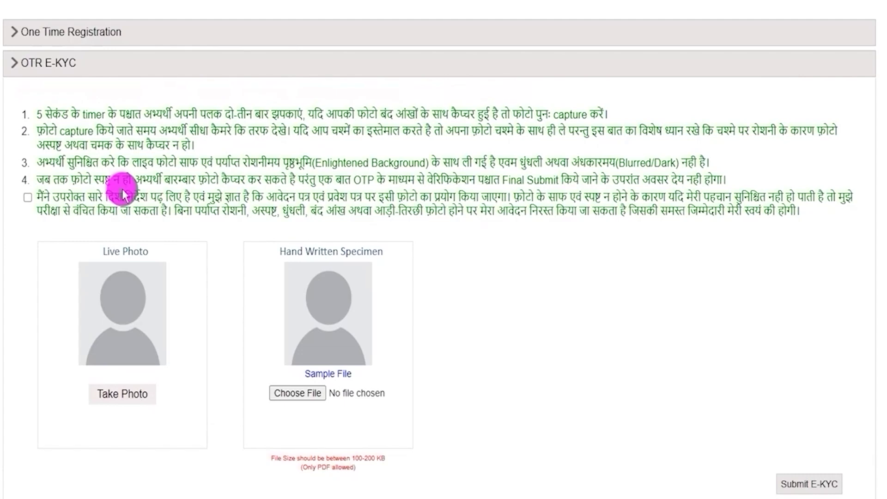
pyautogui.moveTo(85, 117); pyautogui.dragTo(135, 162)
pyautogui.click(138, 162)
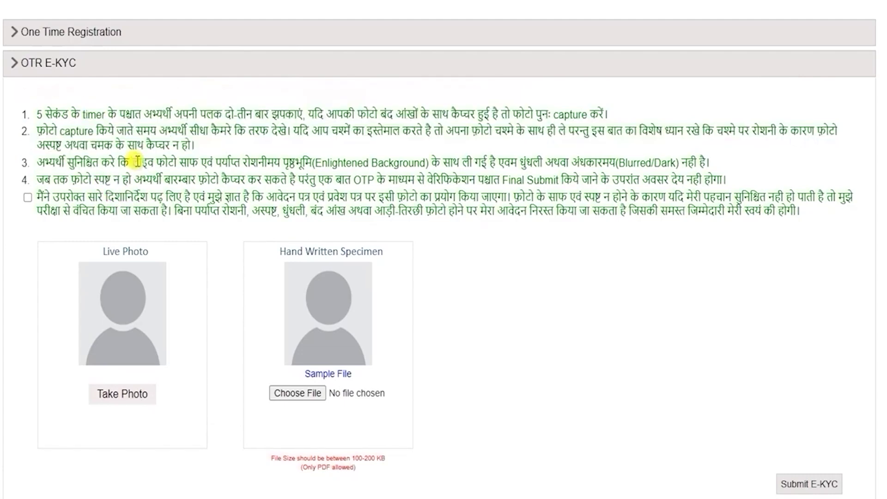
pyautogui.click(28, 198)
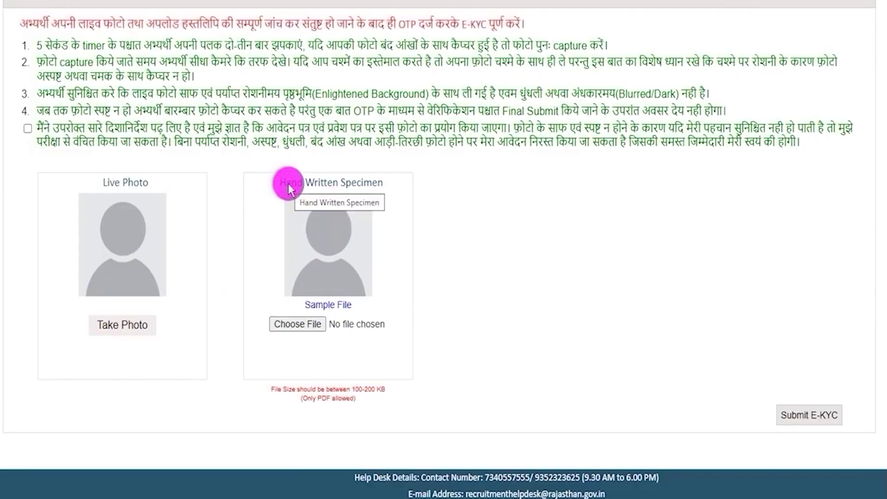
# Open the sample file for the Hand Written Specimen in the OTR E-KYC section
pyautogui.moveTo(288, 183); pyautogui.dragTo(372, 186)
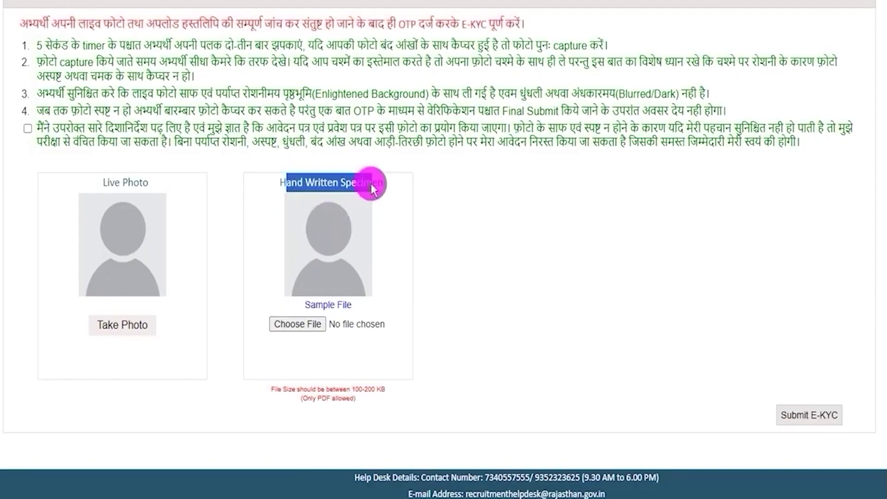
pyautogui.moveTo(301, 305); pyautogui.dragTo(334, 308)
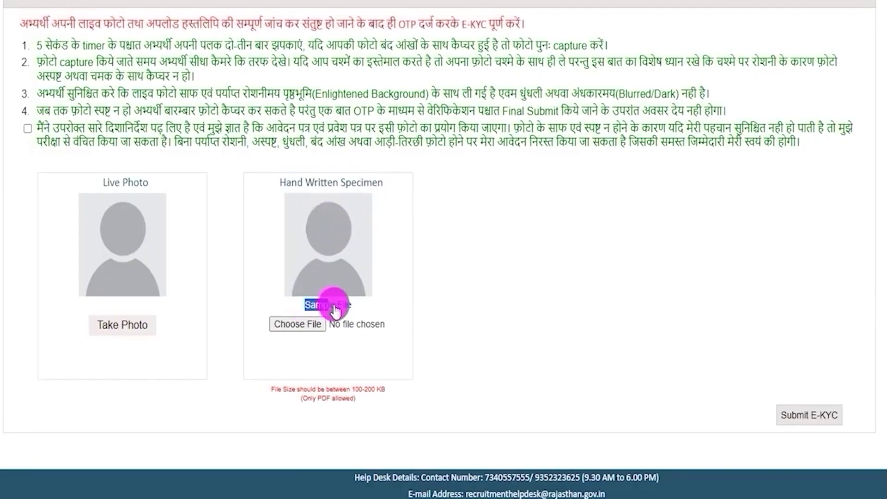
pyautogui.click(335, 307)
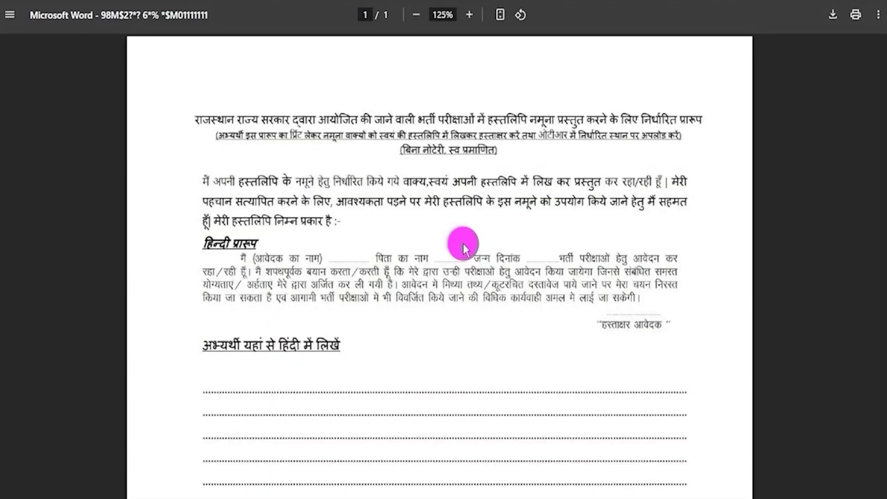
# Examine the sample's Hindi format, marking the name, father's name, birth date and signature fields and the Hindi writing lines
pyautogui.scroll(-1, 463, 243)
pyautogui.scroll(-1, 464, 243)
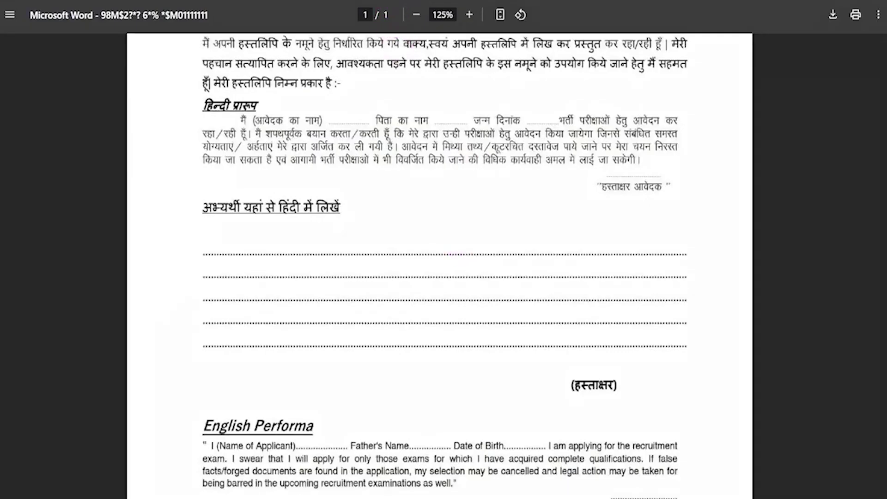
pyautogui.moveTo(351, 118); pyautogui.dragTo(377, 101)
pyautogui.moveTo(443, 121); pyautogui.dragTo(476, 97)
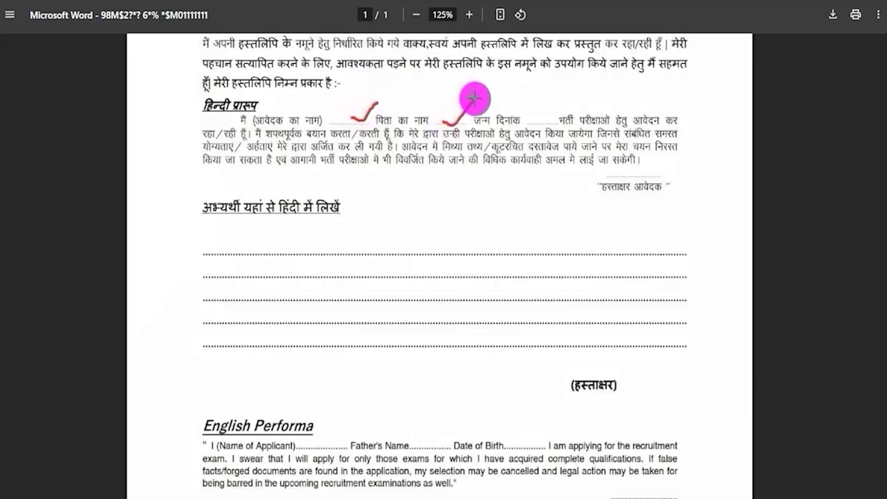
pyautogui.moveTo(526, 122); pyautogui.dragTo(554, 104)
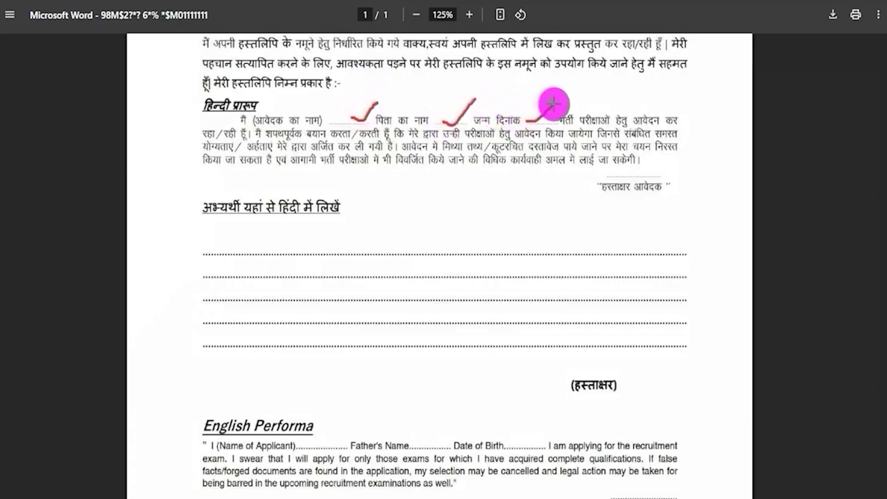
pyautogui.moveTo(669, 173); pyautogui.dragTo(726, 144)
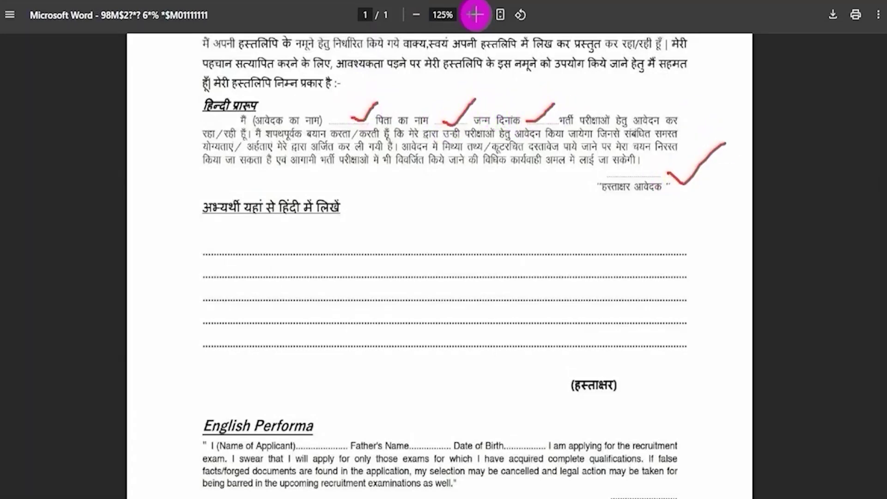
pyautogui.moveTo(197, 113)
pyautogui.mouseDown()
pyautogui.moveTo(640, 176)
pyautogui.moveTo(698, 195)
pyautogui.mouseUp()
pyautogui.moveTo(191, 245); pyautogui.dragTo(699, 364)
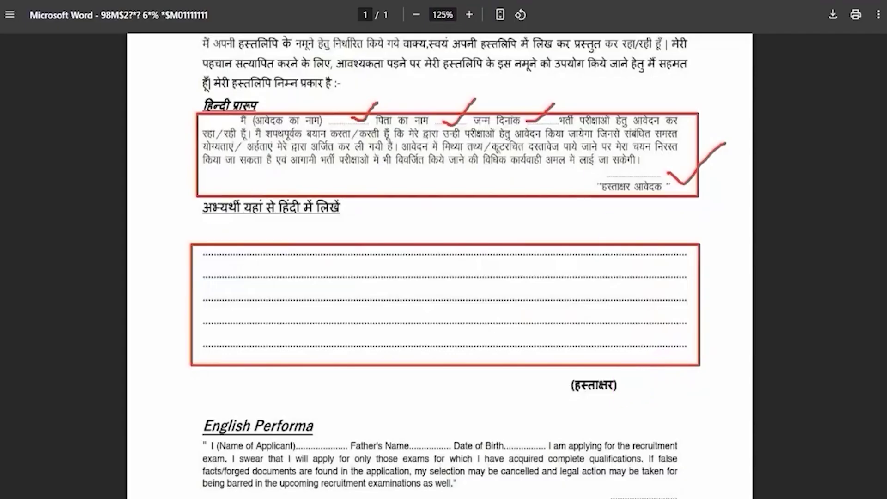
pyautogui.moveTo(621, 378); pyautogui.dragTo(671, 333)
pyautogui.press('Escape')
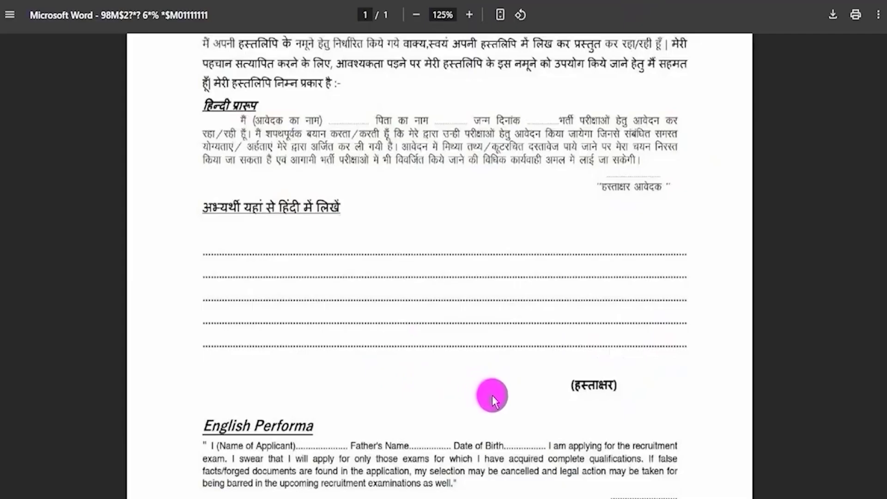
# Examine the English Performa, marking its applicant fields, writing lines, signature, SSO Id, OTR No and Permanent Address
pyautogui.scroll(-6, 493, 395)
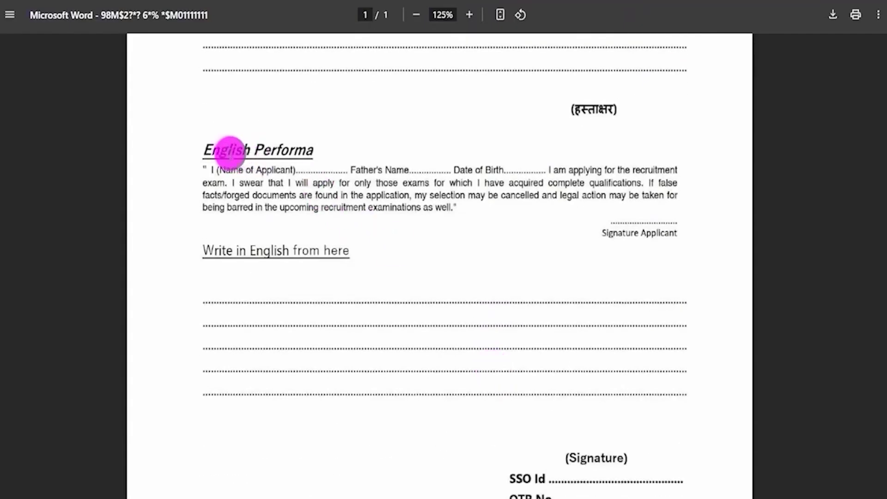
pyautogui.moveTo(203, 147); pyautogui.dragTo(277, 147)
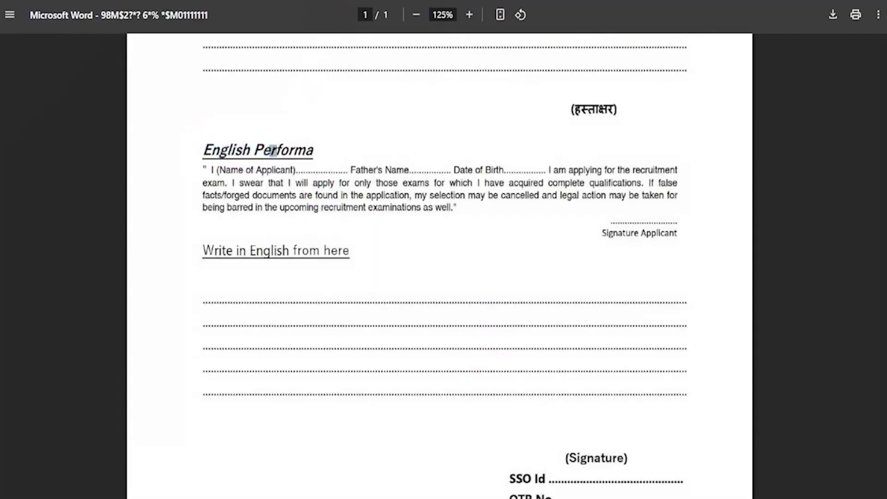
pyautogui.scroll(-2, 454, 136)
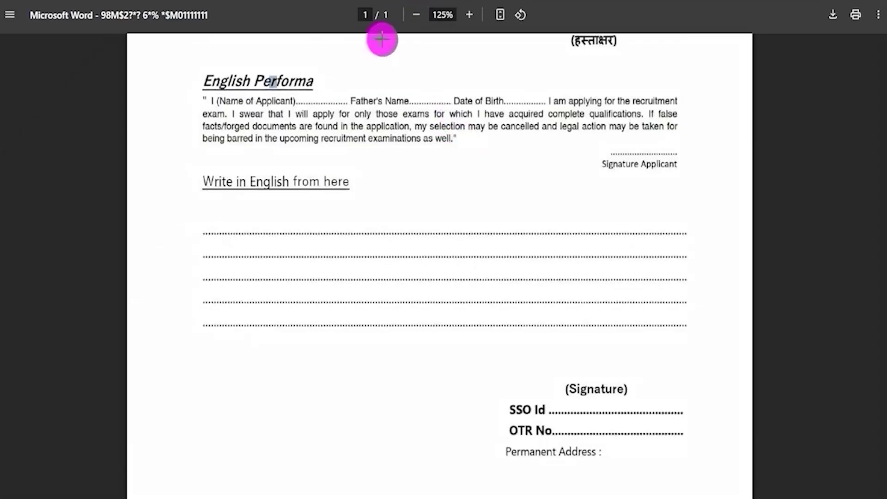
pyautogui.moveTo(327, 96); pyautogui.dragTo(360, 74)
pyautogui.moveTo(411, 97); pyautogui.dragTo(446, 77)
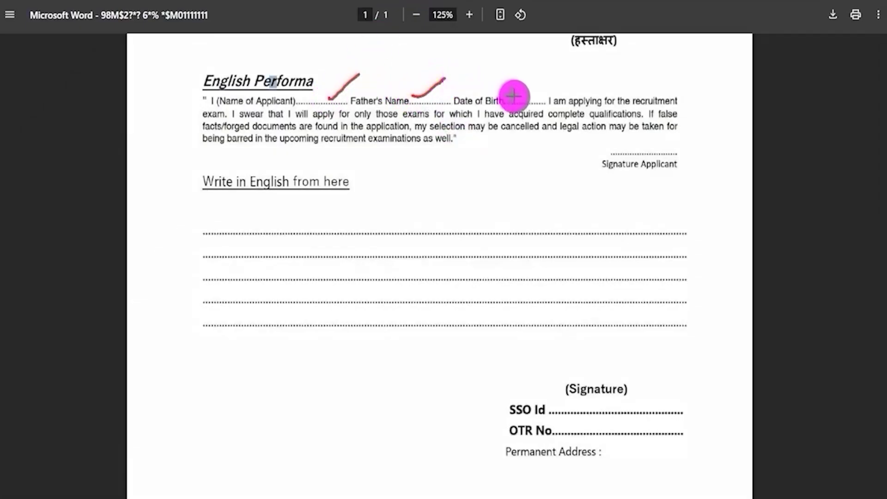
pyautogui.moveTo(514, 96); pyautogui.dragTo(550, 75)
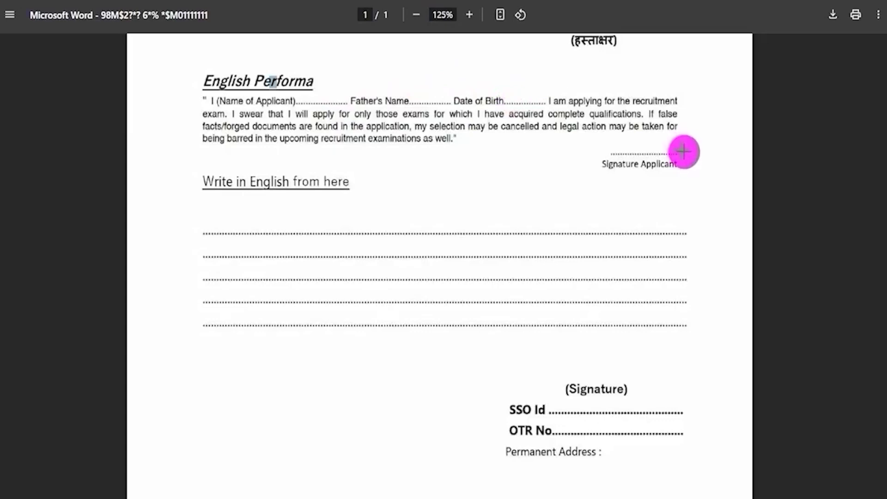
pyautogui.moveTo(684, 150); pyautogui.dragTo(741, 109)
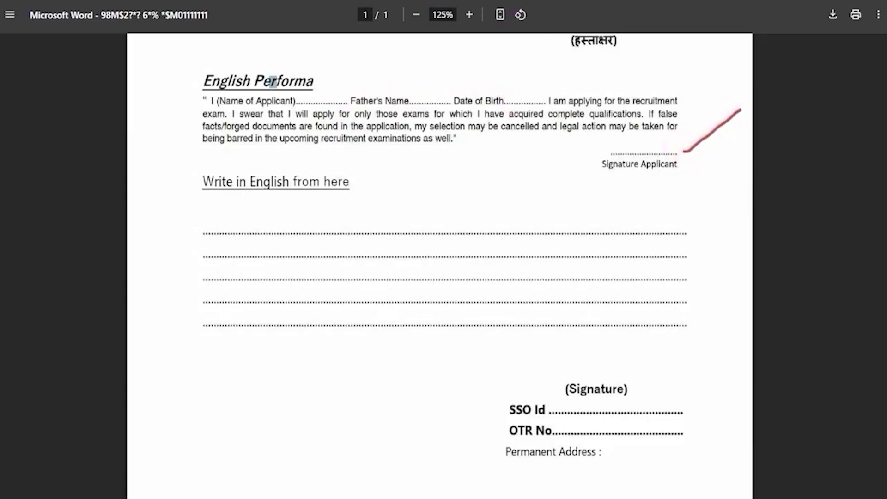
pyautogui.moveTo(172, 57)
pyautogui.mouseDown()
pyautogui.moveTo(645, 168)
pyautogui.moveTo(703, 161)
pyautogui.mouseUp()
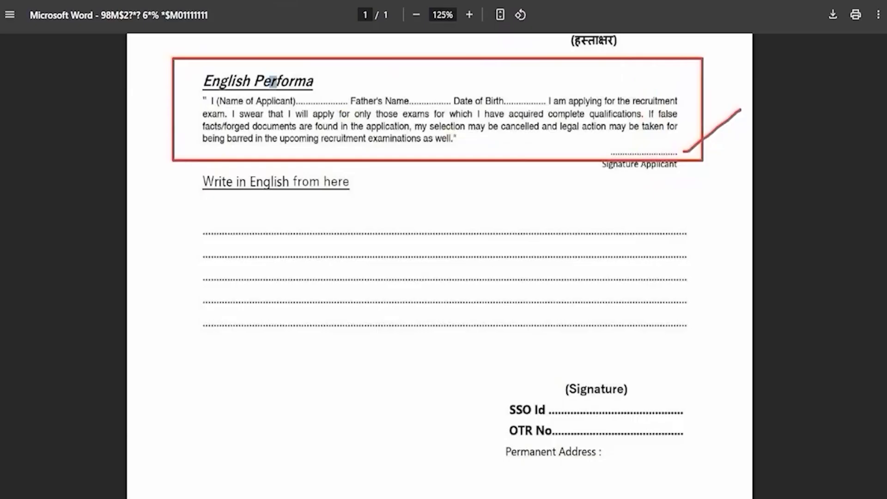
pyautogui.moveTo(193, 221)
pyautogui.mouseDown()
pyautogui.moveTo(380, 256)
pyautogui.moveTo(702, 351)
pyautogui.mouseUp()
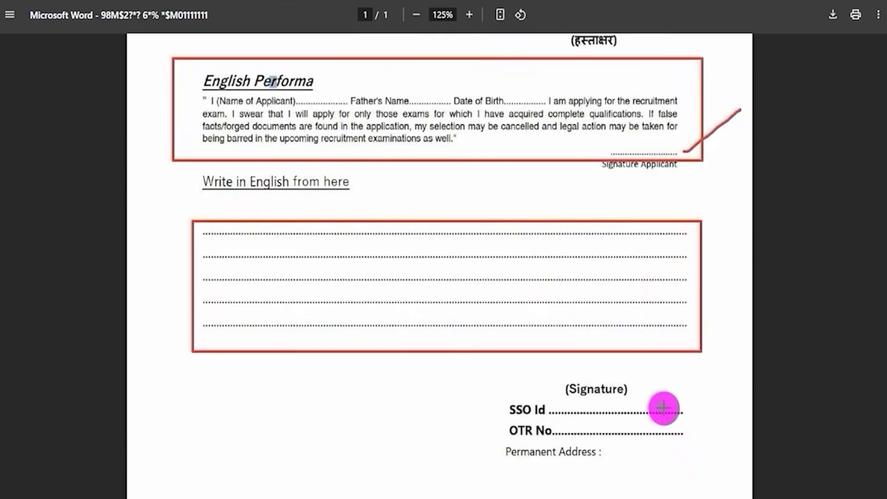
pyautogui.moveTo(666, 408); pyautogui.dragTo(714, 372)
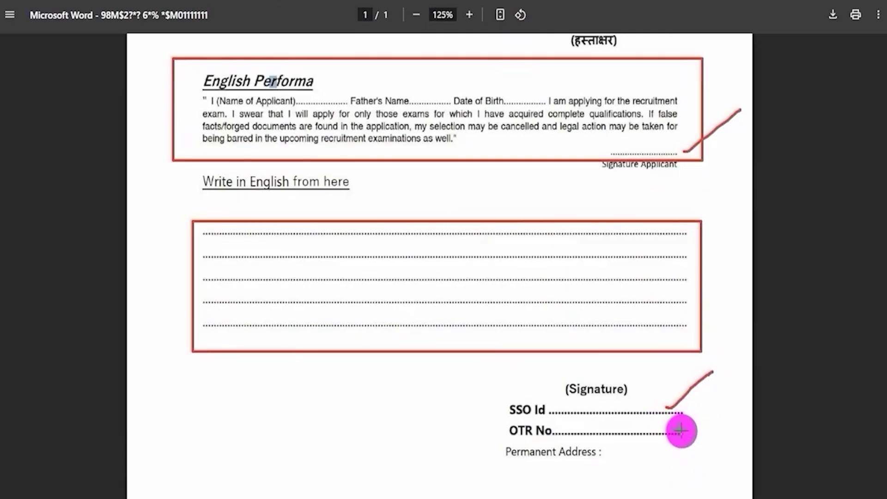
pyautogui.moveTo(678, 431); pyautogui.dragTo(719, 397)
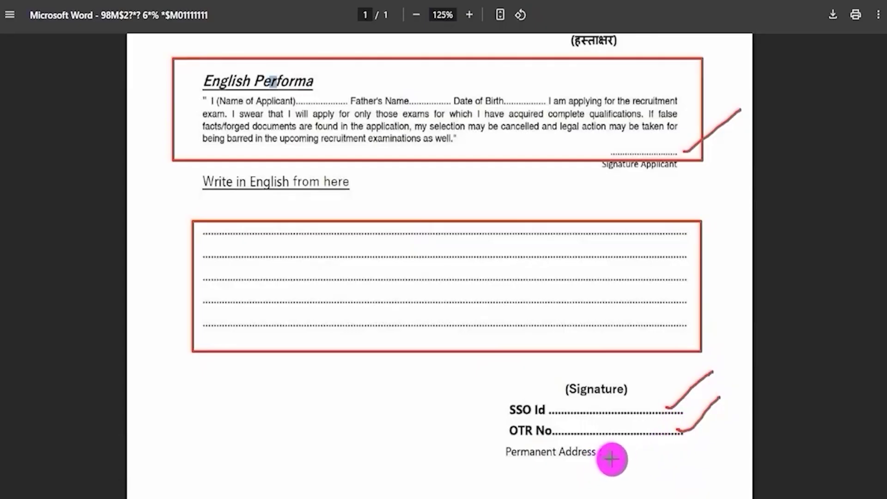
pyautogui.moveTo(612, 459); pyautogui.dragTo(686, 458)
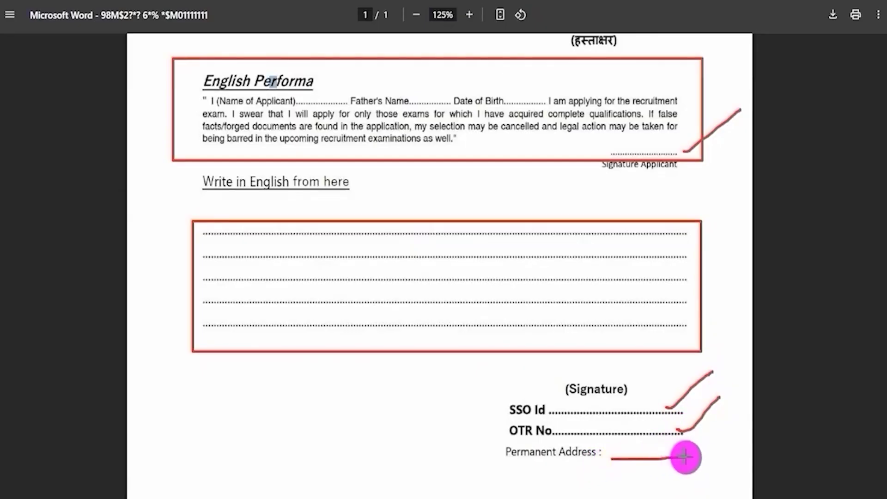
pyautogui.moveTo(595, 379); pyautogui.dragTo(633, 359)
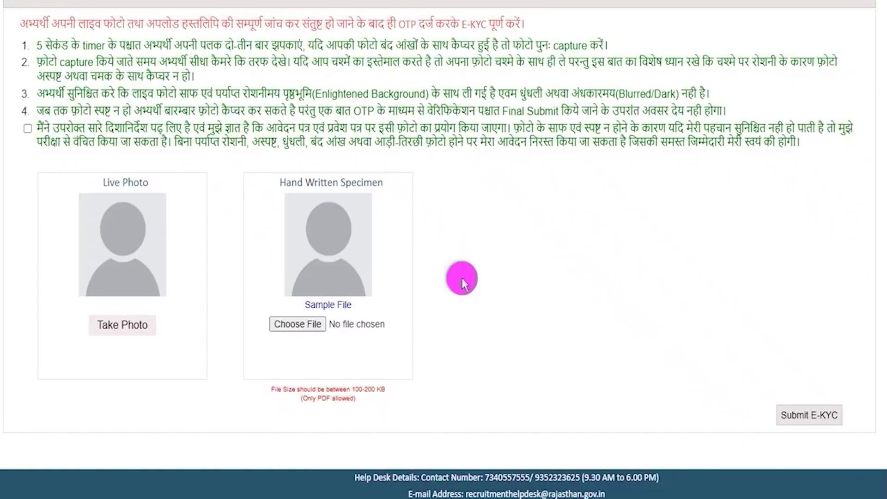
# Submit the E-KYC with the live photo and handwritten specimen PDF, and send the verification OTP
pyautogui.moveTo(307, 400); pyautogui.dragTo(381, 389)
pyautogui.click(505, 311)
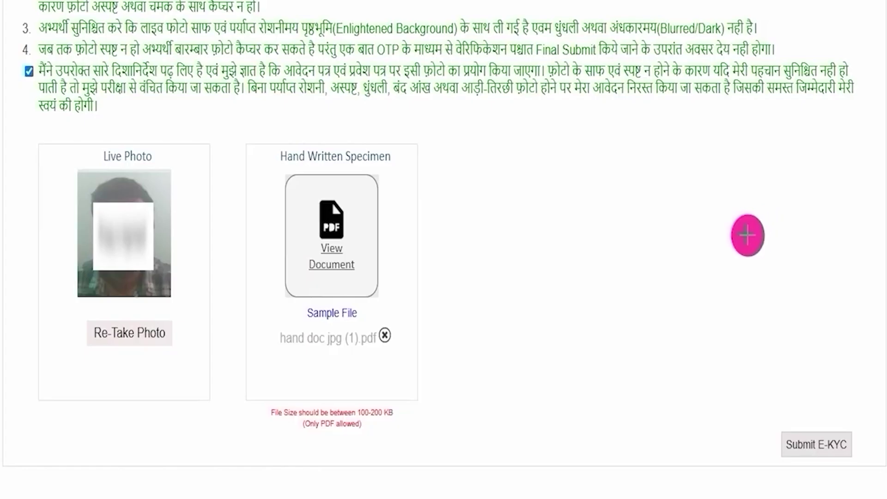
pyautogui.moveTo(738, 226); pyautogui.dragTo(812, 407)
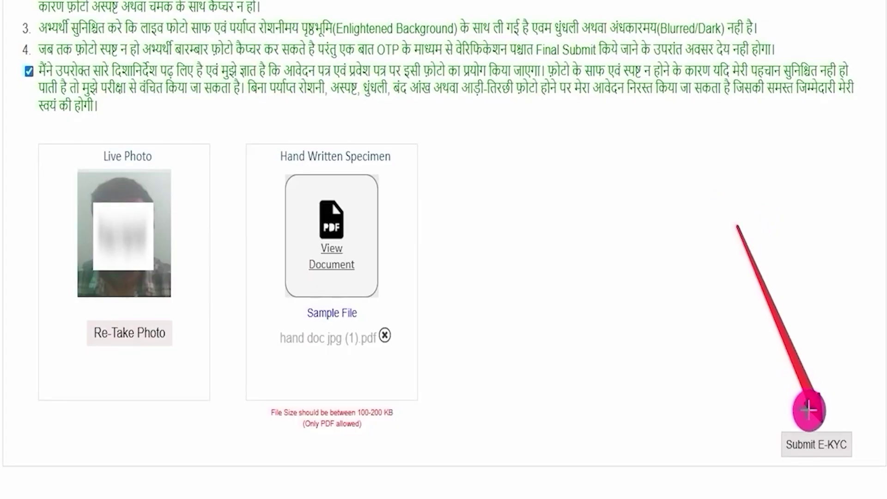
pyautogui.click(817, 445)
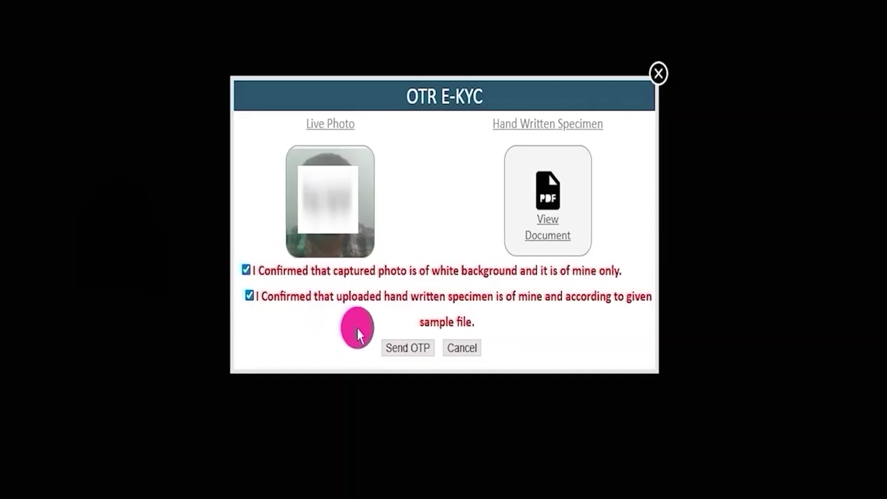
pyautogui.click(404, 347)
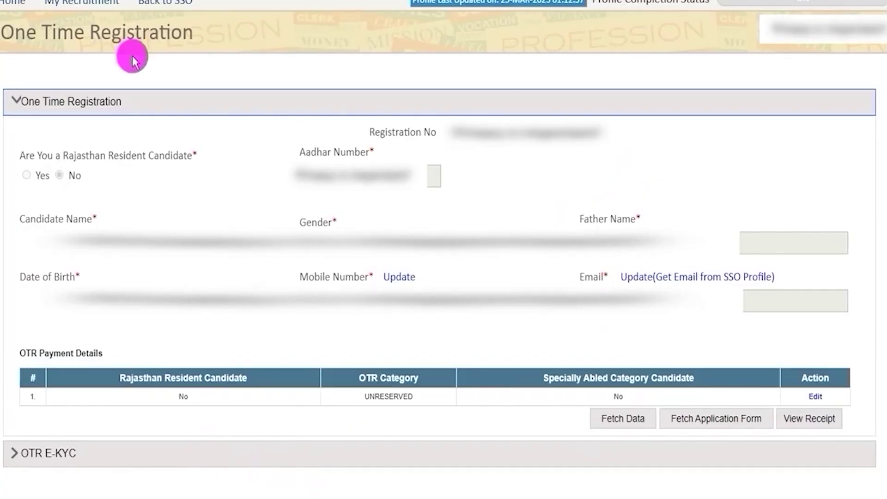
# Return to the portal's home page and start applying for SR. TEACHER (SEC. EDU.) COMP. EXAM 2025 (RPSC) from Ongoing Recruitments
pyautogui.click(18, 8)
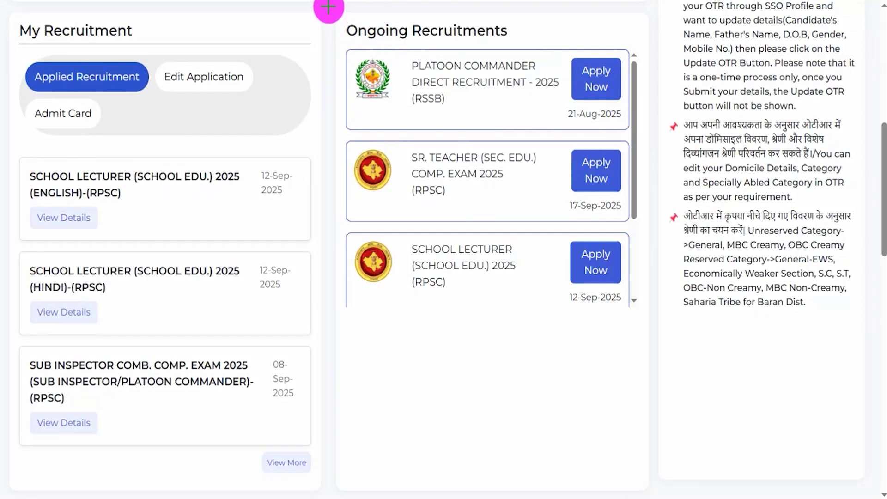
pyautogui.moveTo(328, 7)
pyautogui.mouseDown()
pyautogui.moveTo(561, 72)
pyautogui.moveTo(650, 155)
pyautogui.moveTo(665, 406)
pyautogui.mouseUp()
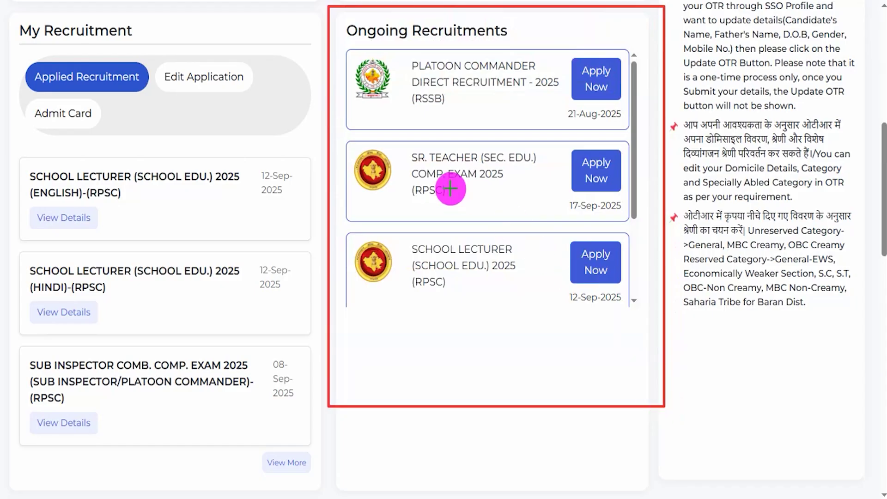
pyautogui.moveTo(338, 137)
pyautogui.mouseDown()
pyautogui.moveTo(550, 171)
pyautogui.moveTo(636, 229)
pyautogui.mouseUp()
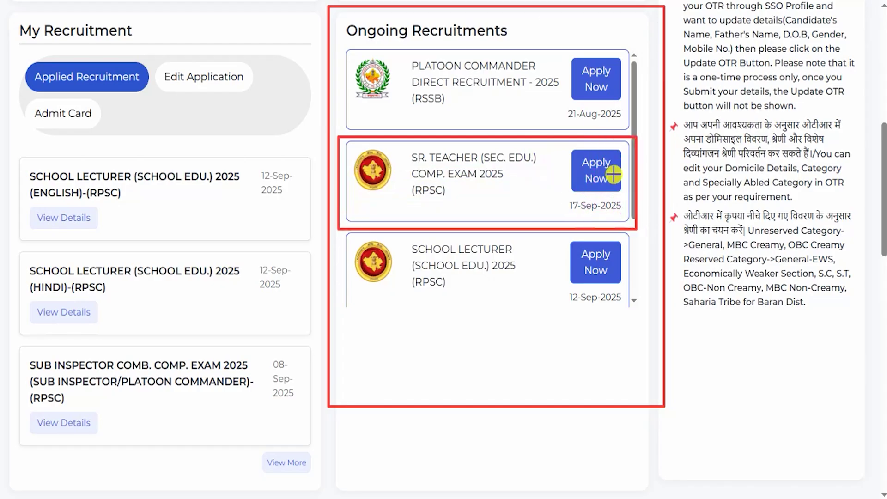
pyautogui.moveTo(614, 176); pyautogui.dragTo(638, 156)
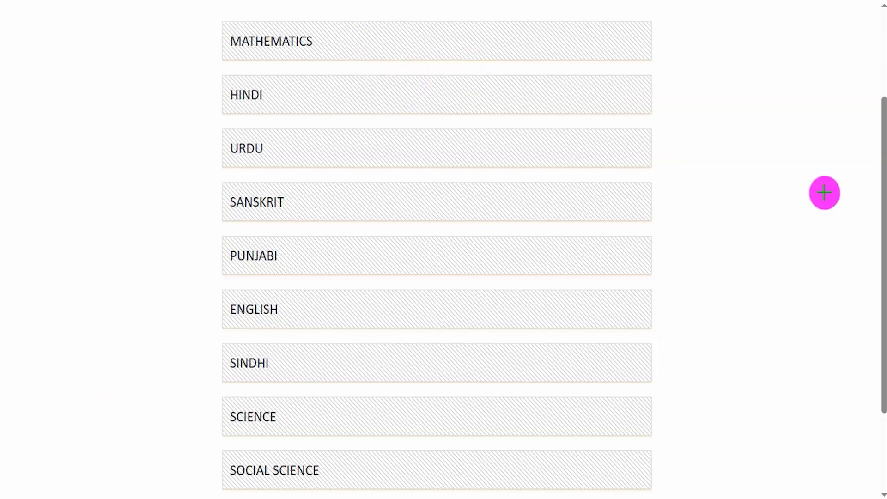
# Choose HINDI as the subject for the Sr. Teacher application
pyautogui.moveTo(724, 151); pyautogui.dragTo(784, 111)
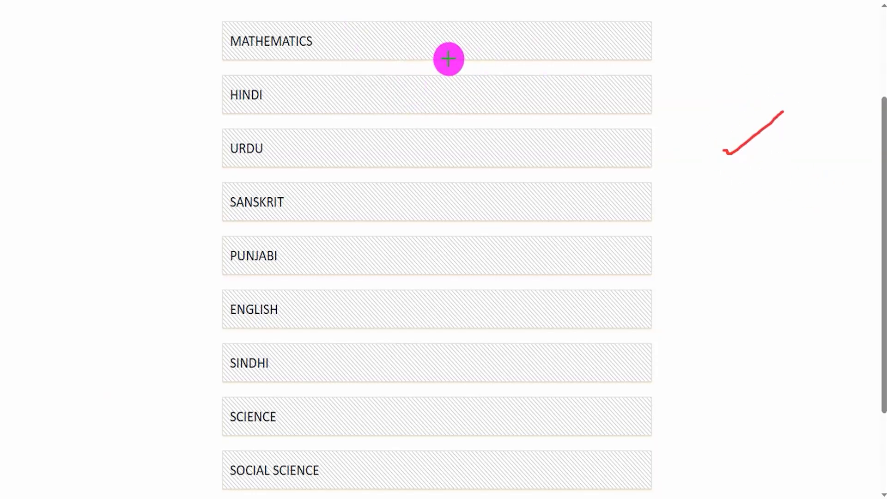
pyautogui.moveTo(446, 52); pyautogui.dragTo(471, 23)
pyautogui.click(428, 93)
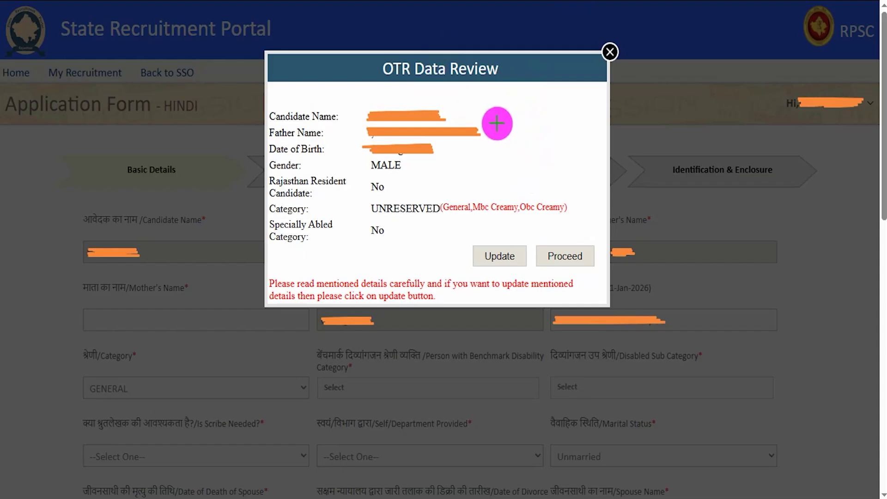
# Review the candidate details in OTR Data Review and proceed to the application form's Basic Details
pyautogui.moveTo(495, 101); pyautogui.dragTo(529, 74)
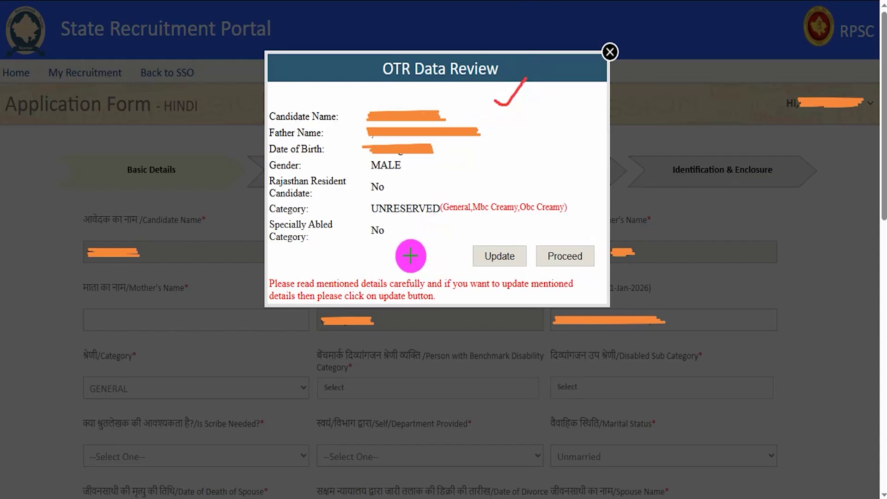
pyautogui.moveTo(377, 255); pyautogui.dragTo(465, 259)
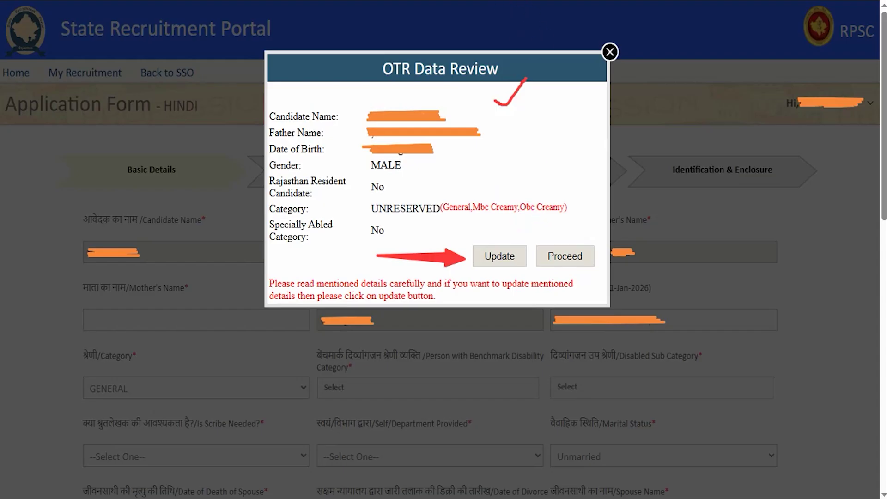
pyautogui.moveTo(588, 150); pyautogui.dragTo(576, 232)
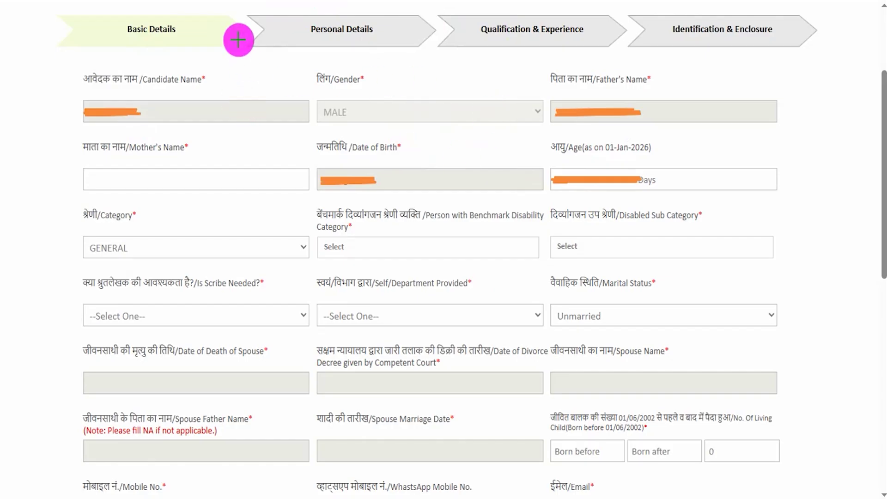
pyautogui.moveTo(201, 39); pyautogui.dragTo(230, 14)
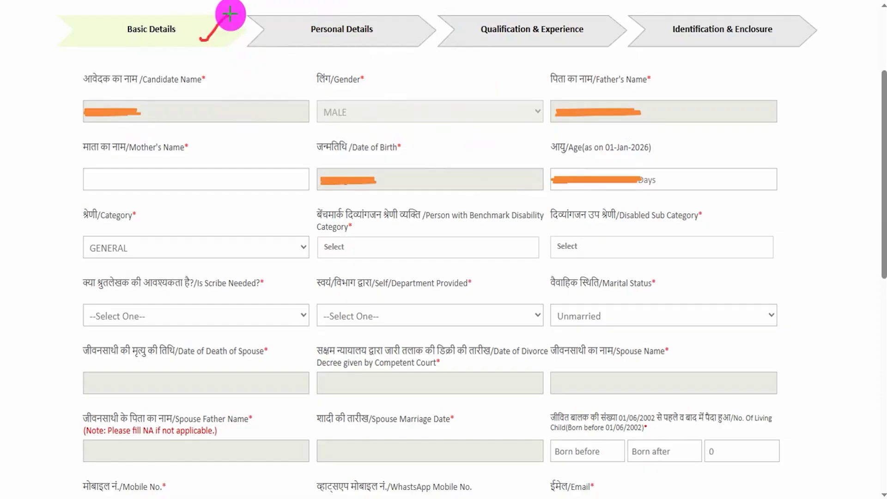
# Review the candidate name, gender, parents' names, date of birth and age fields in Basic Details
pyautogui.moveTo(246, 112); pyautogui.dragTo(289, 85)
pyautogui.moveTo(476, 112); pyautogui.dragTo(505, 96)
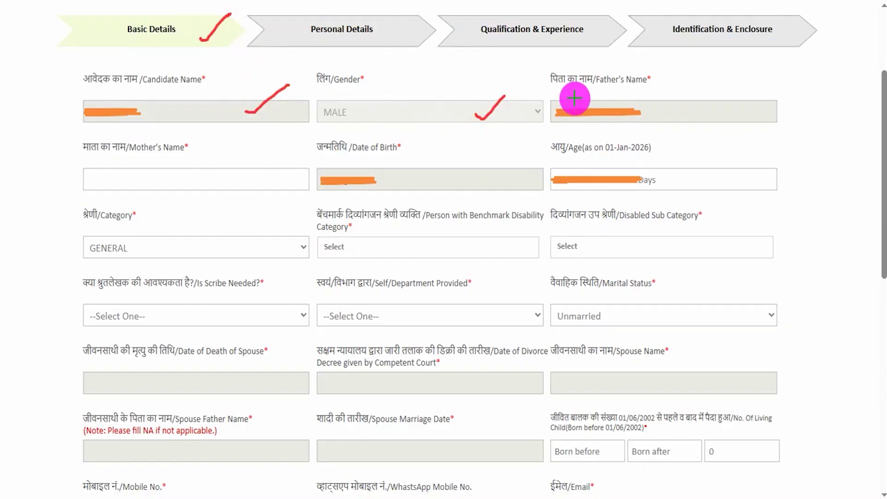
pyautogui.moveTo(659, 112); pyautogui.dragTo(676, 103)
pyautogui.moveTo(457, 181); pyautogui.dragTo(484, 161)
pyautogui.moveTo(654, 178); pyautogui.dragTo(677, 160)
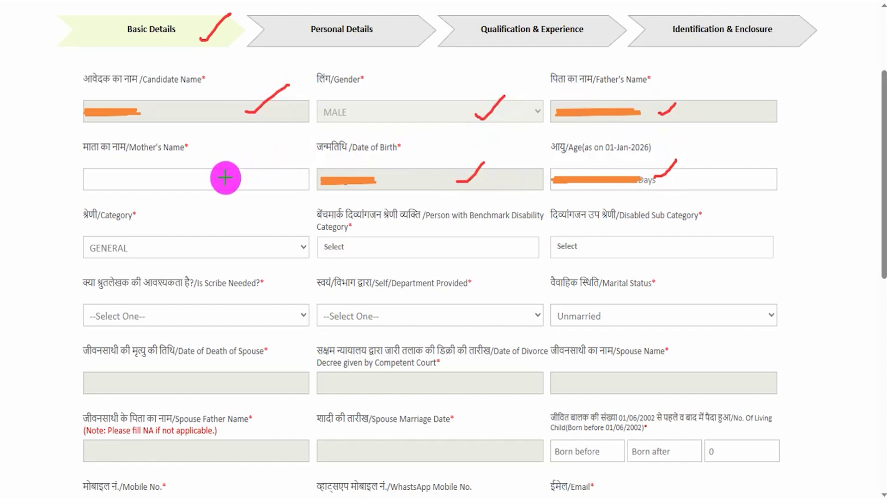
pyautogui.moveTo(224, 178); pyautogui.dragTo(260, 148)
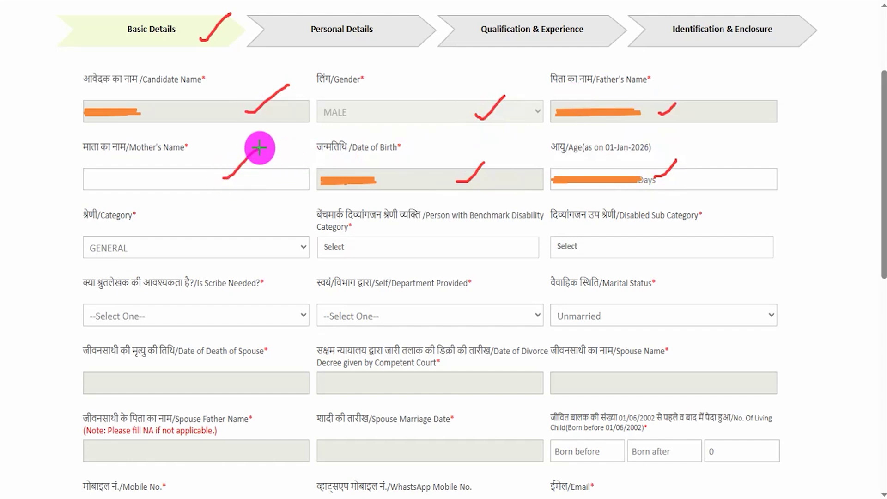
# Review the benchmark disability, disabled sub category, scribe, self/department provided and marital status fields in Basic Details
pyautogui.scroll(-4, 287, 52)
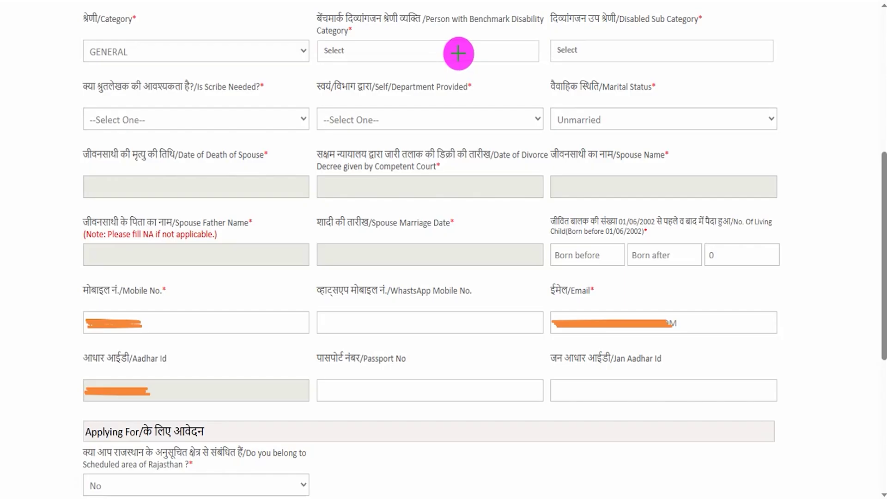
pyautogui.moveTo(458, 54); pyautogui.dragTo(483, 34)
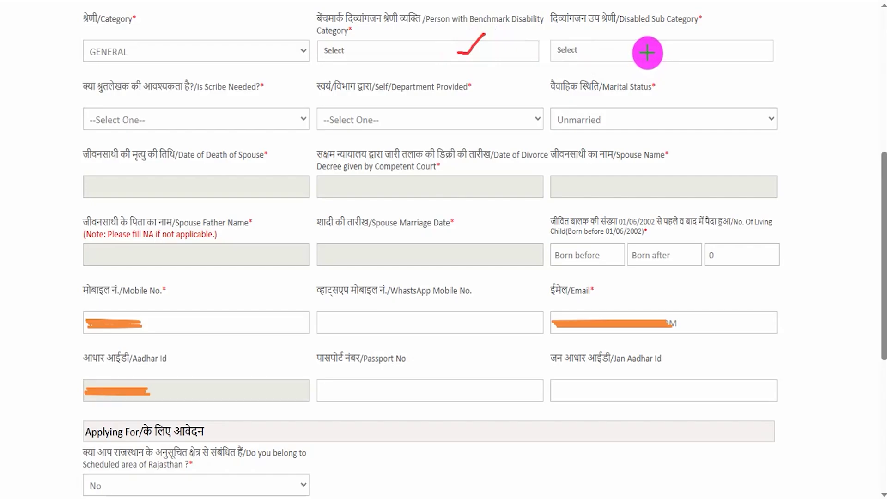
pyautogui.moveTo(645, 54); pyautogui.dragTo(670, 37)
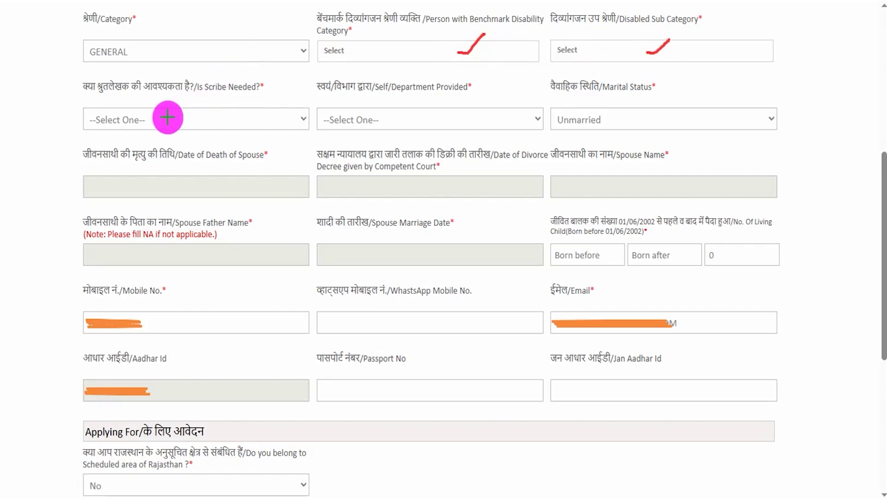
pyautogui.moveTo(167, 121); pyautogui.dragTo(193, 103)
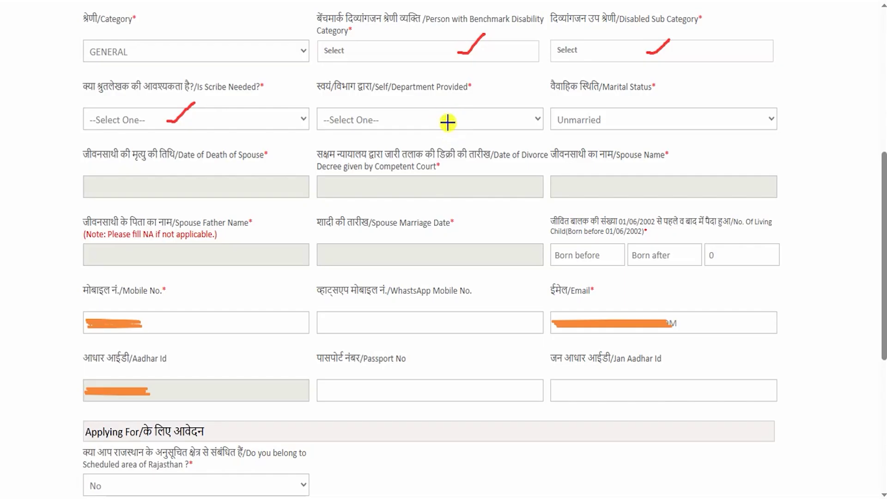
pyautogui.moveTo(448, 122); pyautogui.dragTo(488, 94)
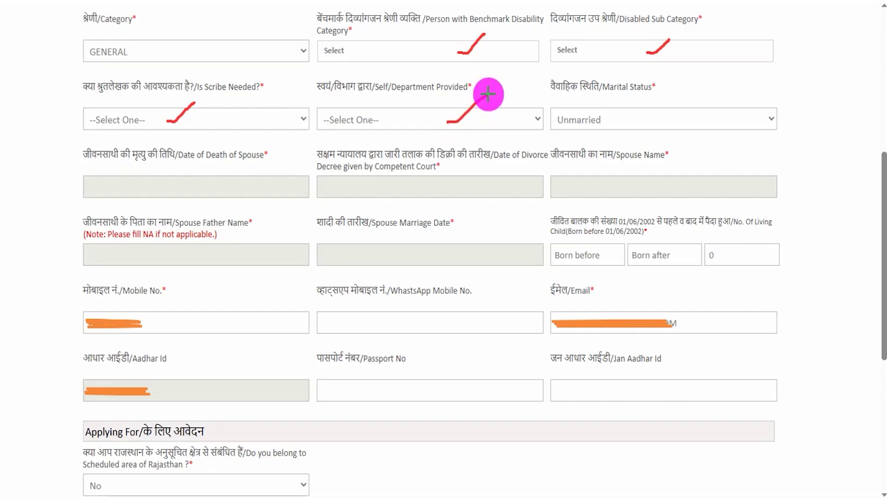
pyautogui.moveTo(696, 123); pyautogui.dragTo(738, 95)
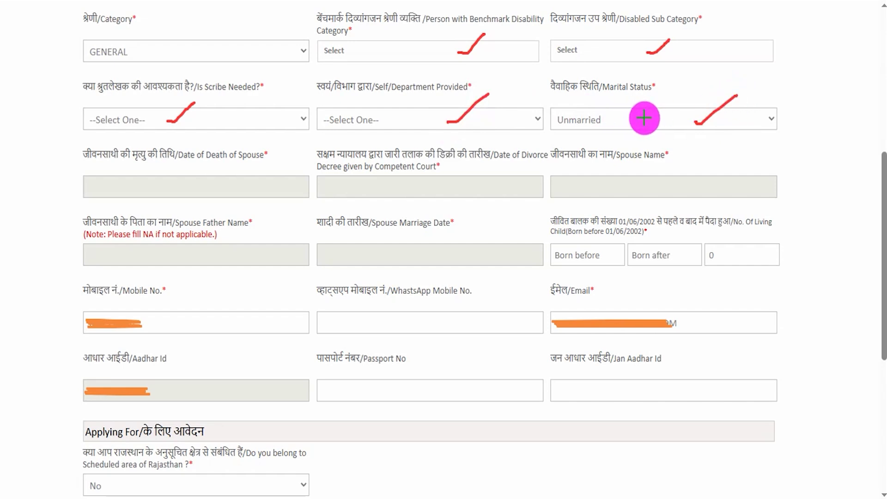
pyautogui.moveTo(645, 117); pyautogui.dragTo(675, 91)
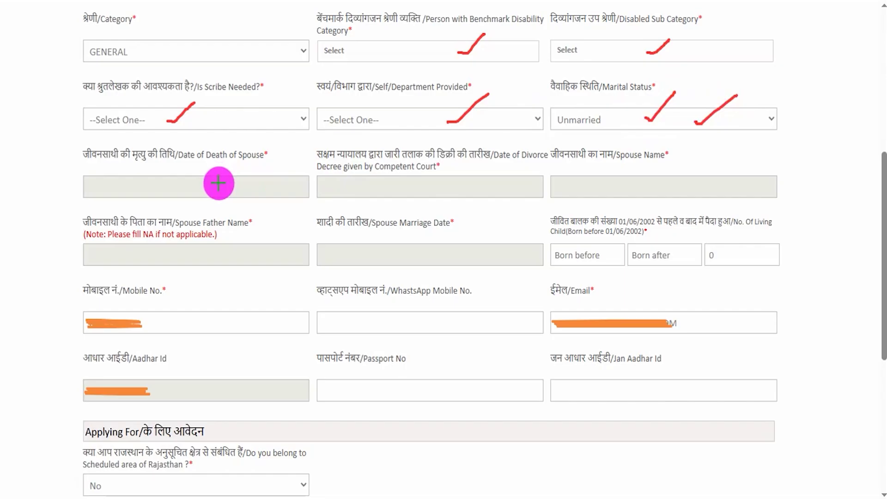
# Review the spouse details, spouse marriage date and number of living children fields in Basic Details
pyautogui.moveTo(219, 183); pyautogui.dragTo(262, 160)
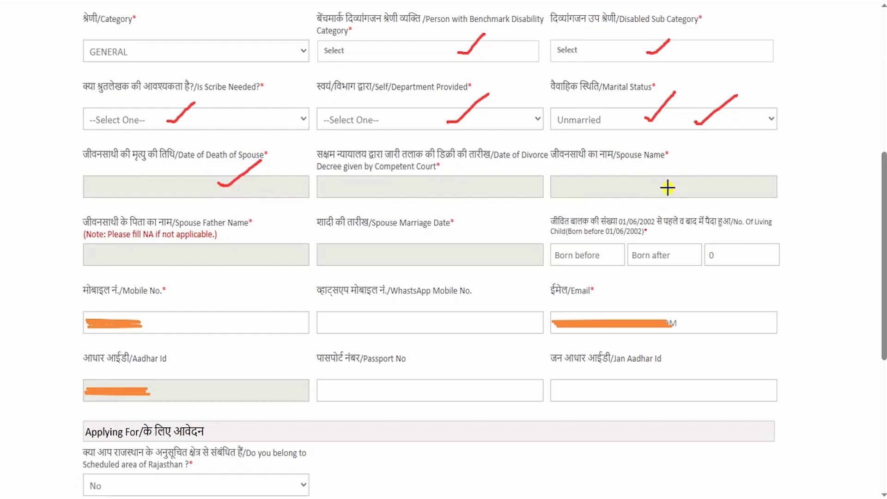
pyautogui.moveTo(667, 186); pyautogui.dragTo(713, 156)
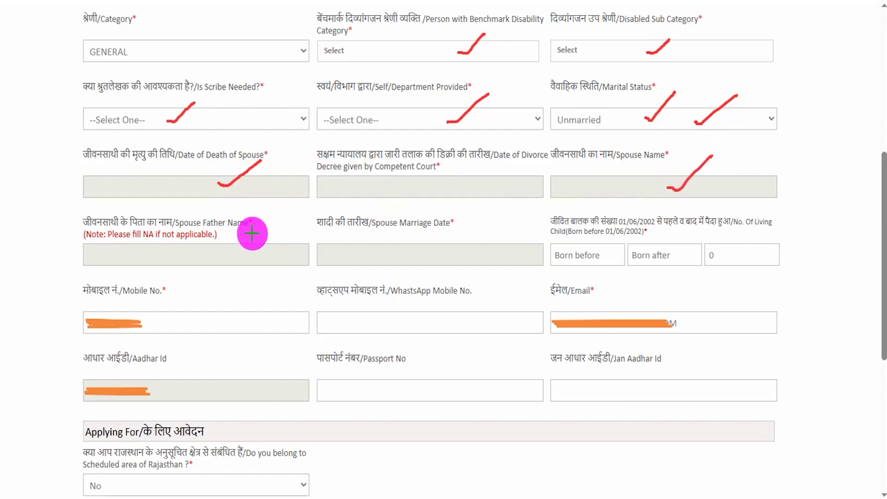
pyautogui.moveTo(216, 256); pyautogui.dragTo(272, 223)
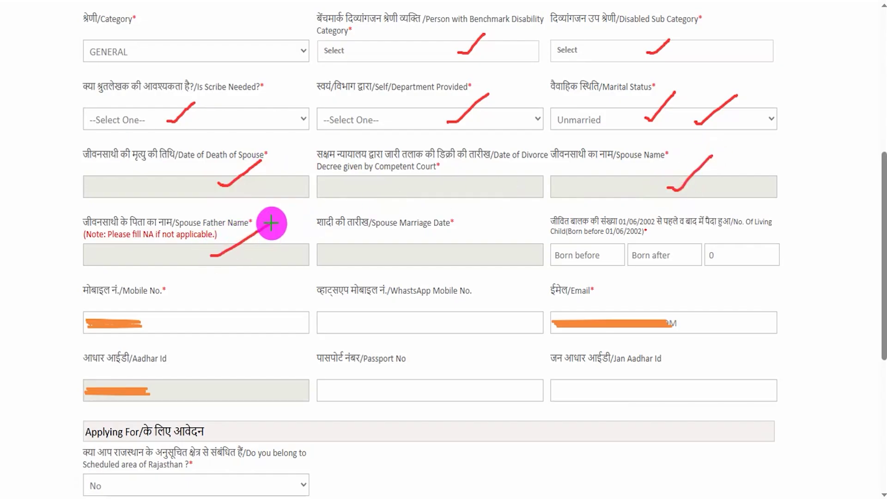
pyautogui.moveTo(443, 252); pyautogui.dragTo(479, 226)
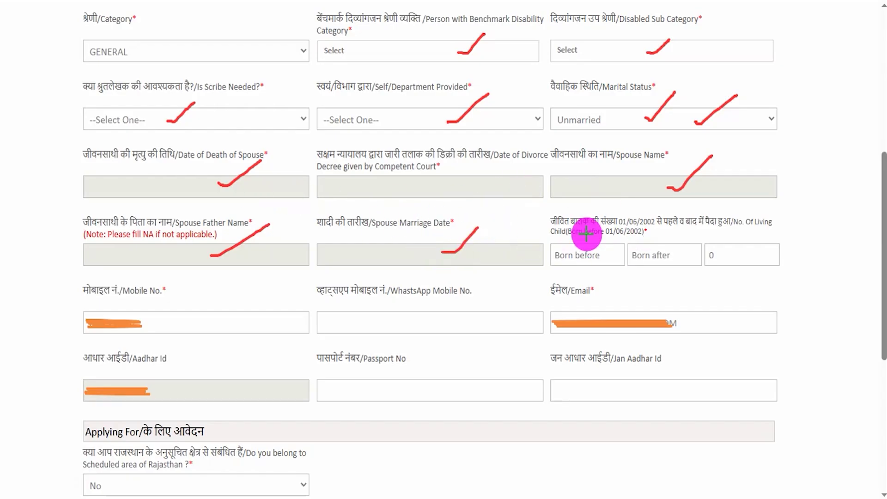
pyautogui.moveTo(608, 254)
pyautogui.mouseDown()
pyautogui.moveTo(620, 235)
pyautogui.moveTo(678, 234)
pyautogui.mouseUp()
pyautogui.moveTo(734, 249); pyautogui.dragTo(752, 226)
pyautogui.moveTo(576, 258); pyautogui.dragTo(600, 259)
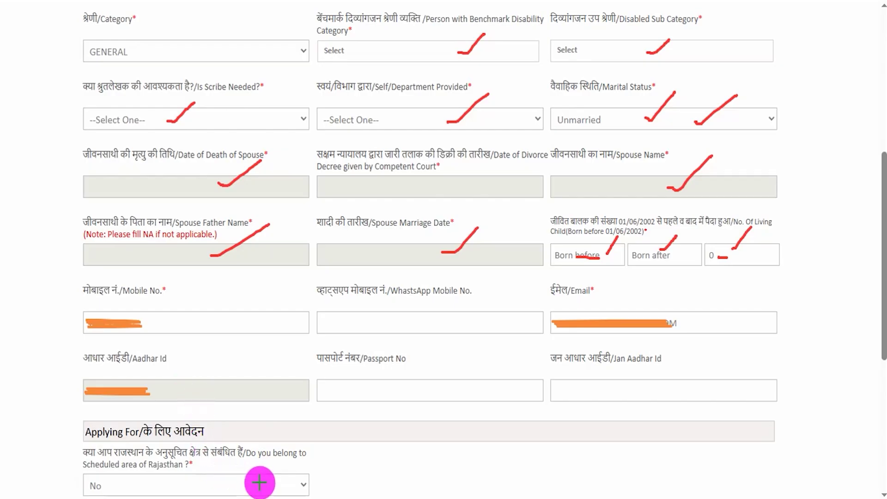
# Check the Scheduled Area question and the Correspondence Address fields, and continue to Personal Details
pyautogui.moveTo(259, 482); pyautogui.dragTo(312, 442)
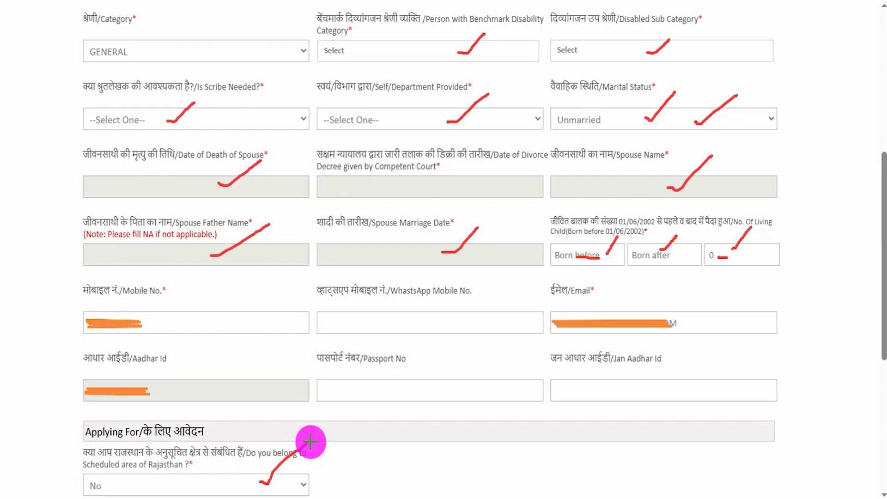
pyautogui.scroll(-6, 310, 442)
pyautogui.moveTo(212, 240); pyautogui.dragTo(267, 200)
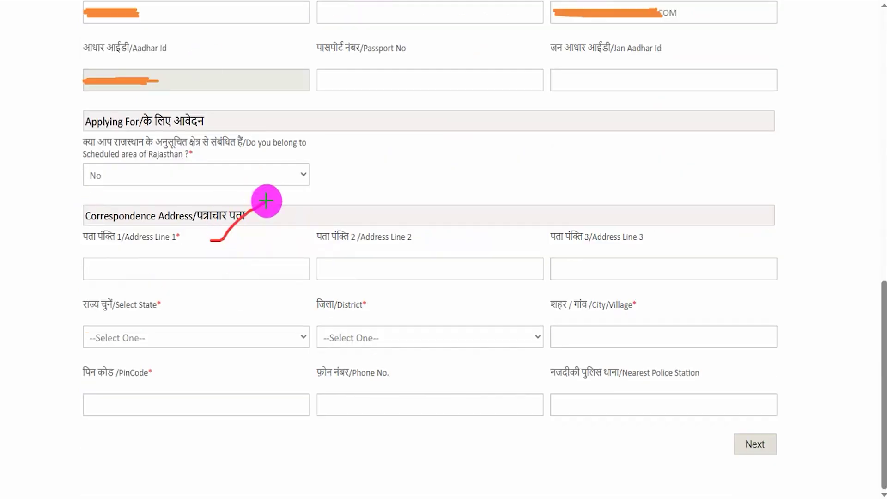
pyautogui.moveTo(248, 268); pyautogui.dragTo(281, 259)
pyautogui.moveTo(420, 272); pyautogui.dragTo(448, 271)
pyautogui.moveTo(582, 266); pyautogui.dragTo(614, 243)
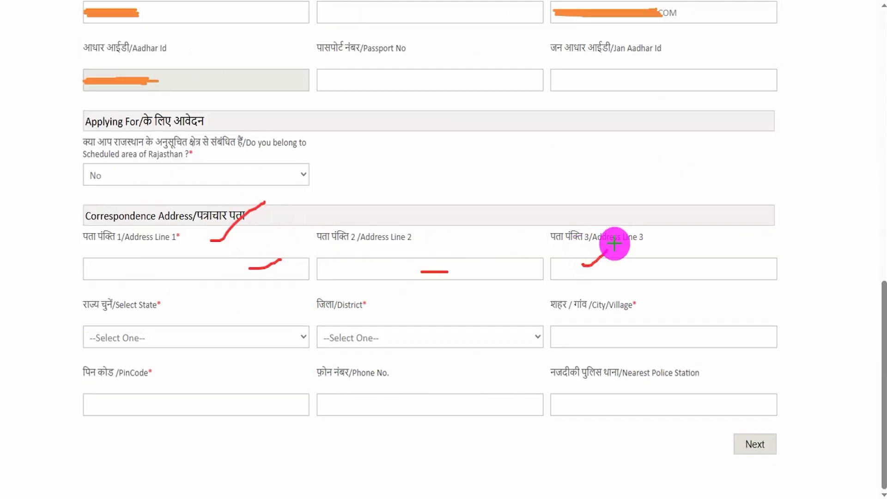
pyautogui.moveTo(486, 451); pyautogui.dragTo(686, 446)
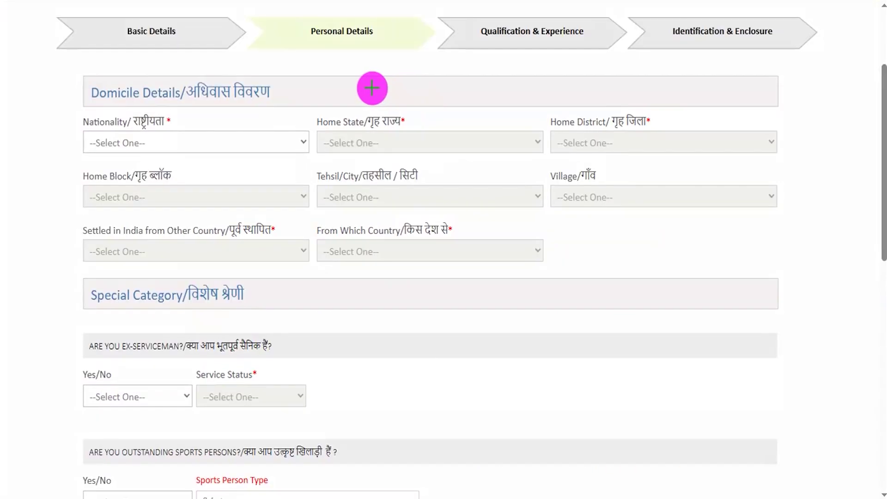
# In Domicile Details, set the nationality to Indian, home state to Uttar Pradesh and home district to Bijnor
pyautogui.moveTo(374, 49); pyautogui.dragTo(400, 21)
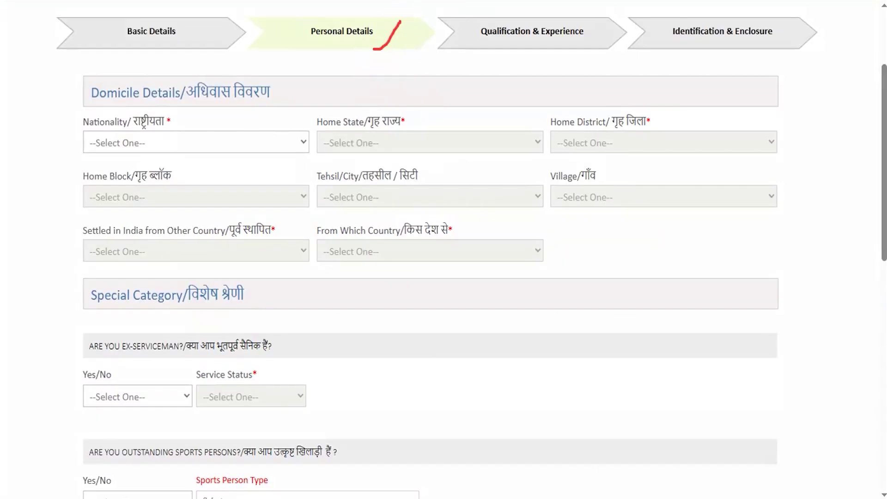
pyautogui.click(138, 140)
pyautogui.click(121, 200)
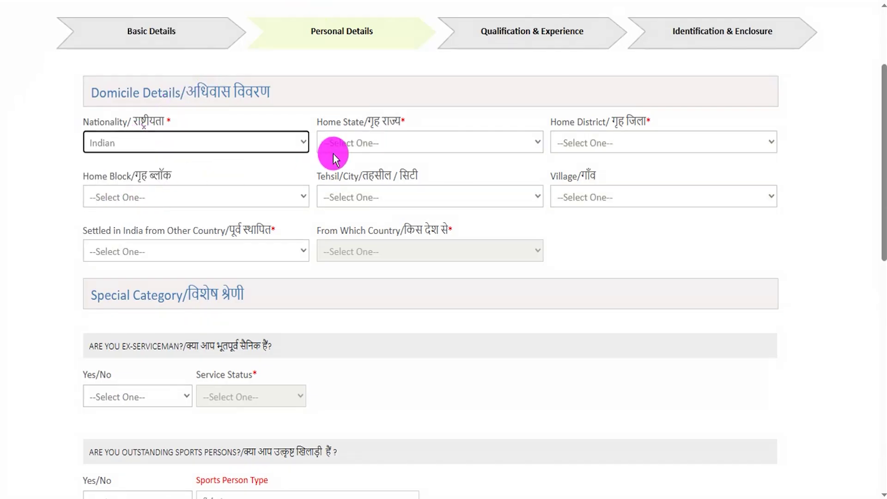
pyautogui.click(367, 145)
pyautogui.scroll(-5, 383, 346)
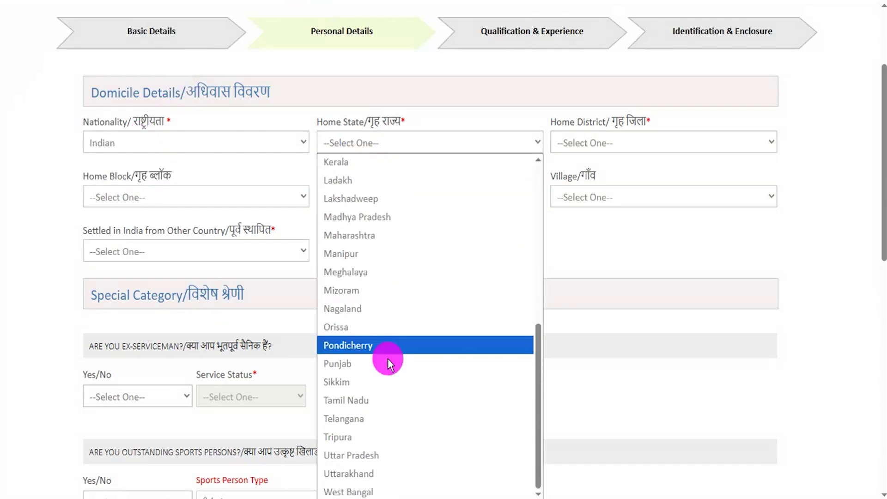
pyautogui.click(362, 455)
pyautogui.click(617, 138)
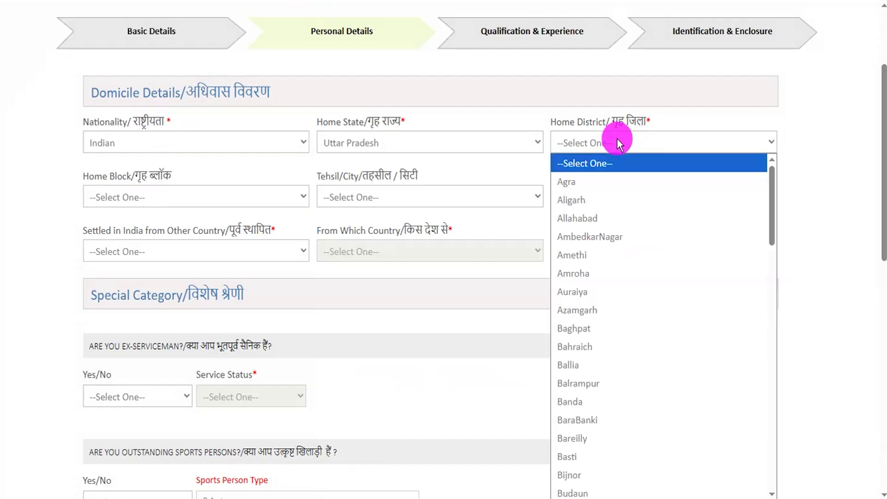
pyautogui.scroll(-3, 589, 340)
pyautogui.click(584, 341)
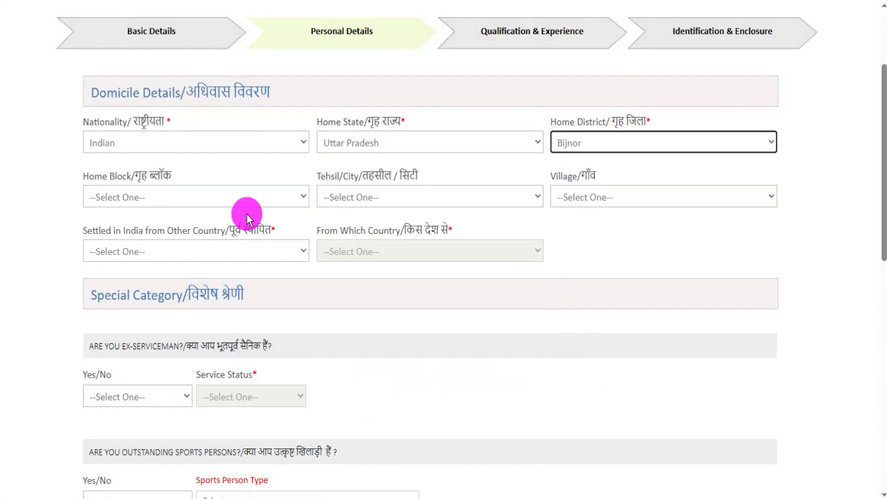
pyautogui.moveTo(102, 179); pyautogui.dragTo(312, 181)
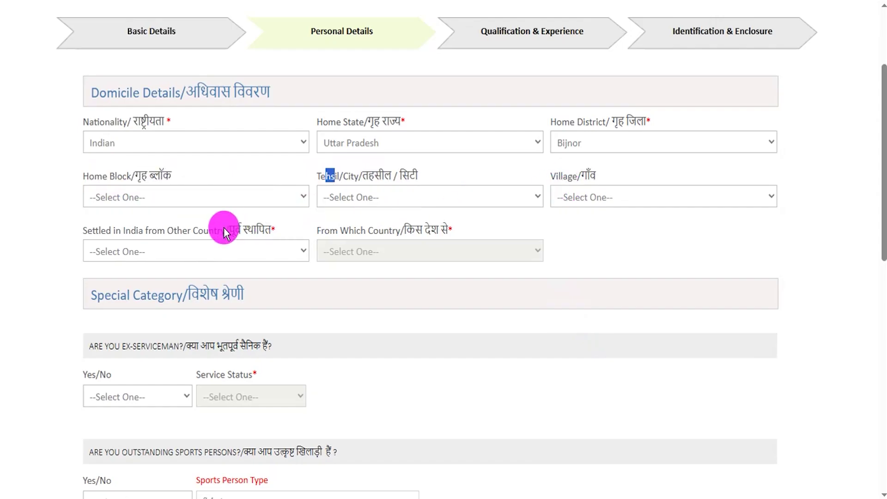
pyautogui.click(146, 253)
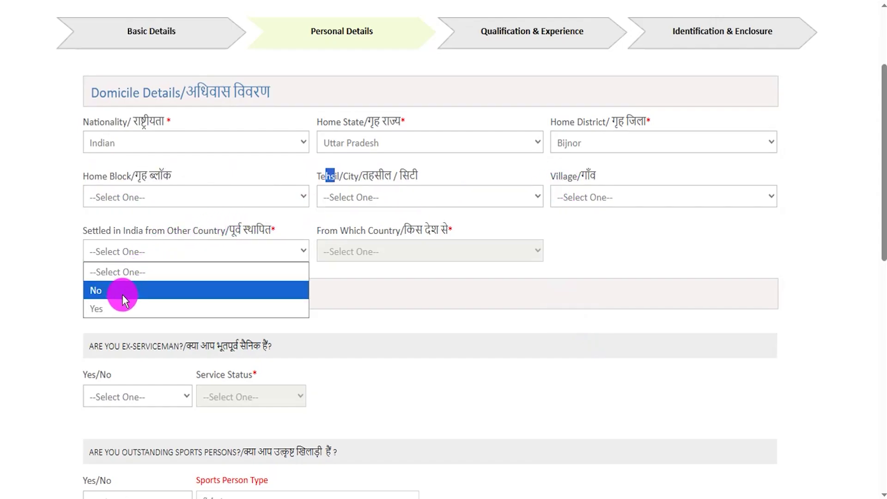
pyautogui.click(117, 309)
pyautogui.click(339, 256)
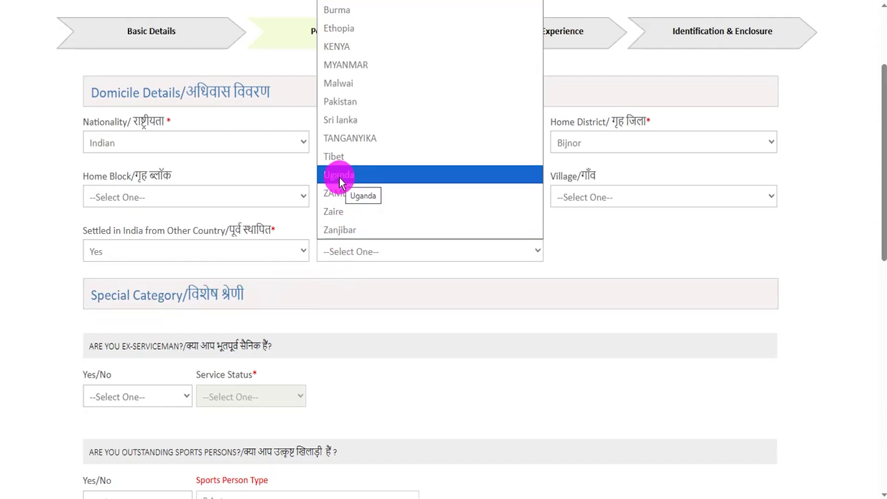
# Set Settled in India from Other Country to No
pyautogui.click(178, 255)
pyautogui.click(107, 289)
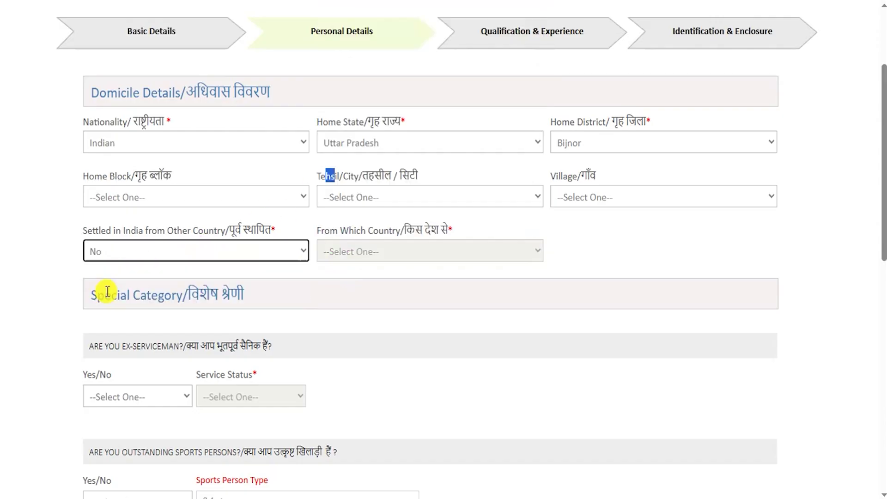
# Answer Yes to the ex-serviceman question under Special Category
pyautogui.scroll(-5, 180, 325)
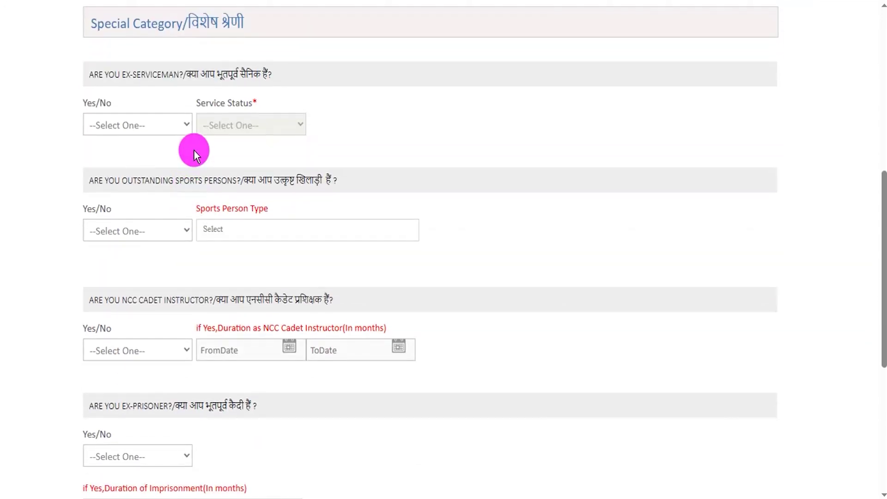
pyautogui.moveTo(105, 75); pyautogui.dragTo(159, 73)
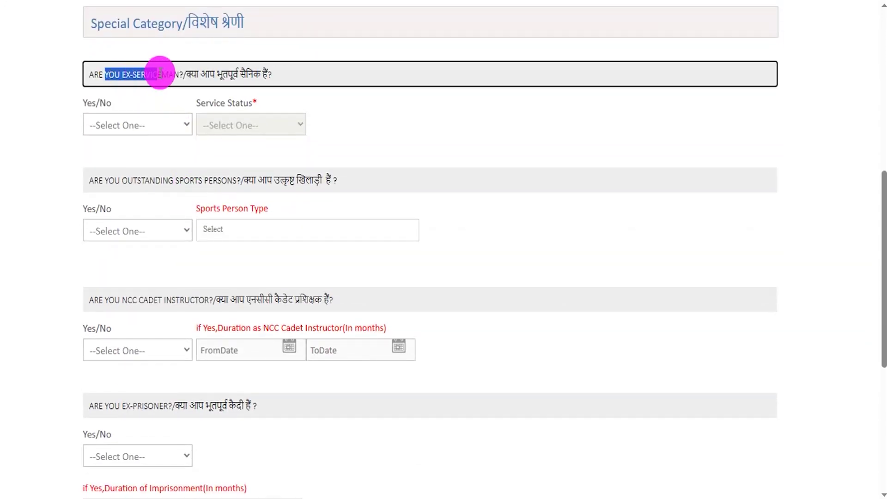
pyautogui.click(152, 121)
pyautogui.click(109, 177)
# Try the Retired service status and look at its PPO No. and Date of Retirement fields
pyautogui.click(234, 124)
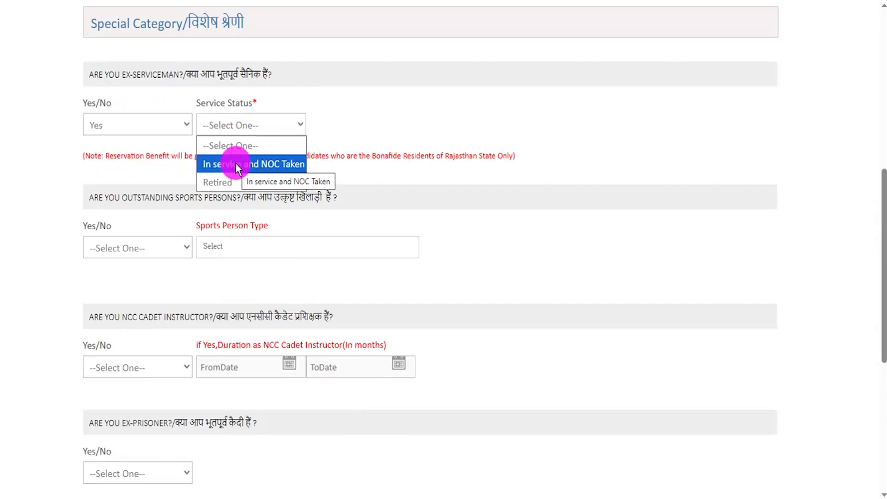
pyautogui.click(222, 182)
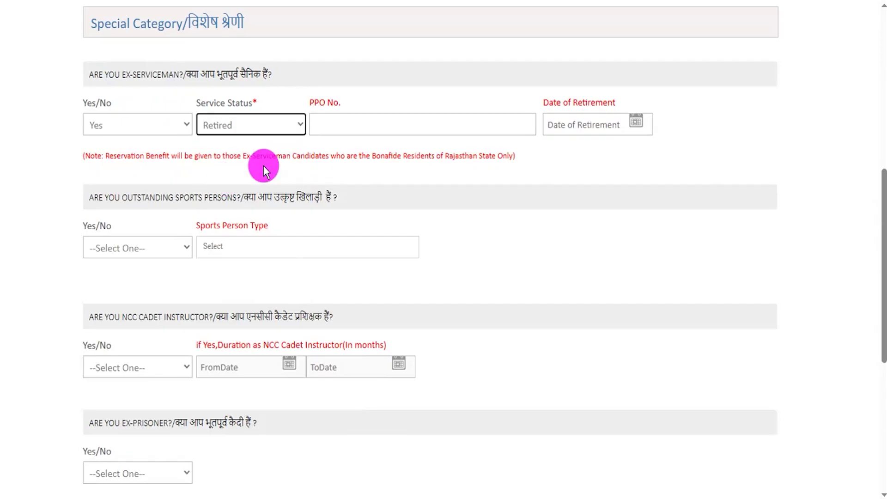
pyautogui.click(329, 123)
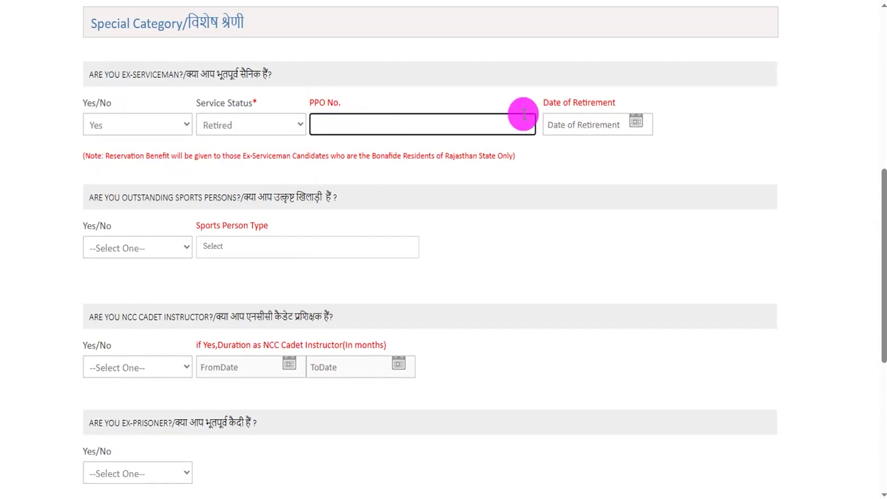
pyautogui.click(595, 119)
pyautogui.click(284, 105)
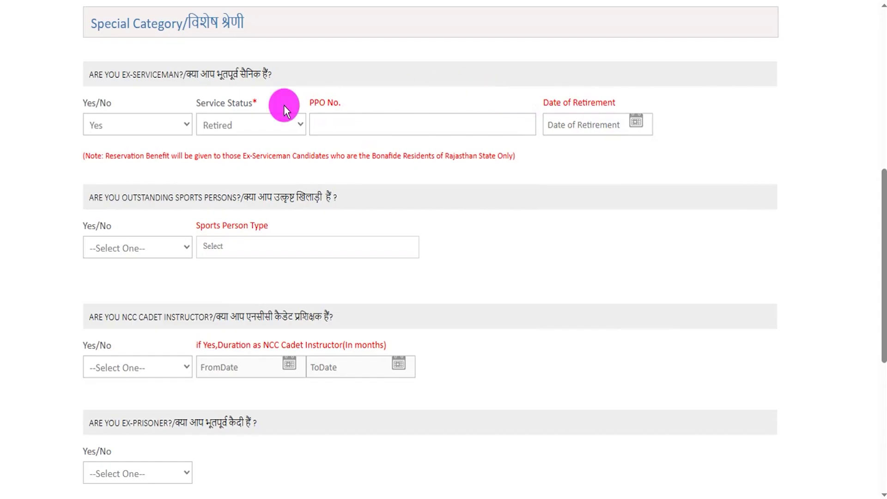
# Set the ex-serviceman service status to In service and NOC Taken
pyautogui.click(237, 127)
pyautogui.click(245, 164)
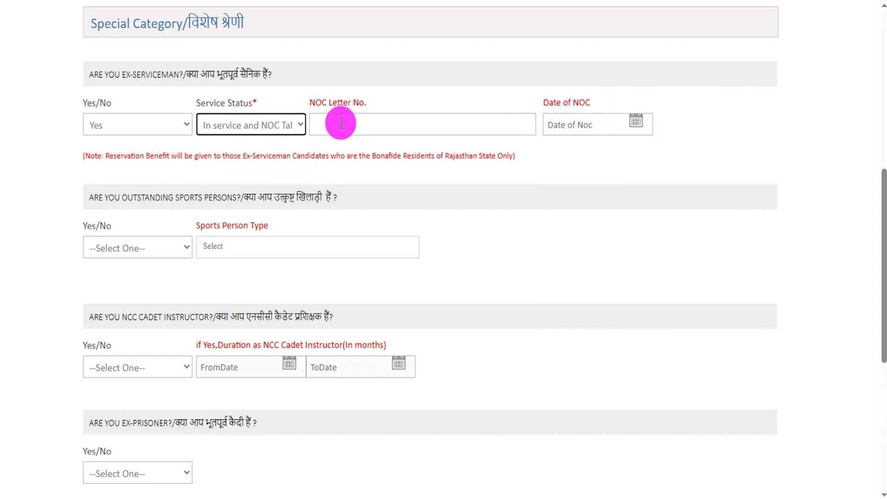
# Check the NOC Letter No. and Date of NOC fields, and change the ex-serviceman answer to No
pyautogui.click(360, 122)
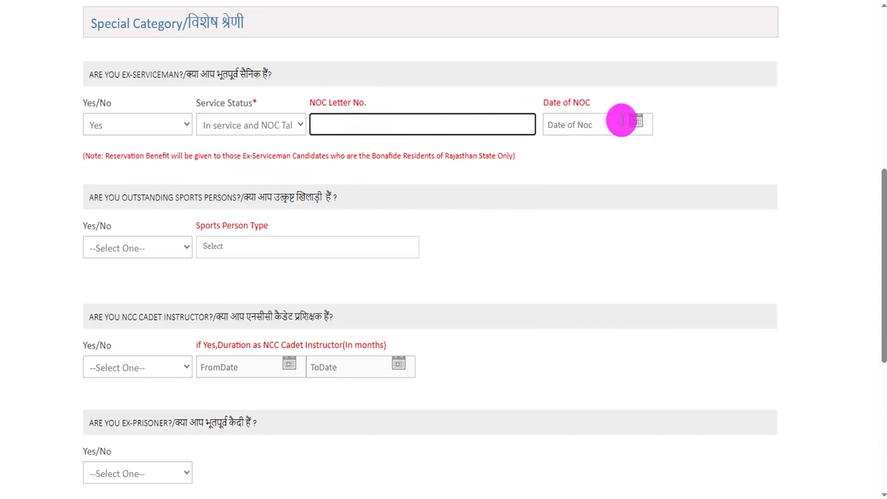
pyautogui.click(637, 121)
pyautogui.click(709, 121)
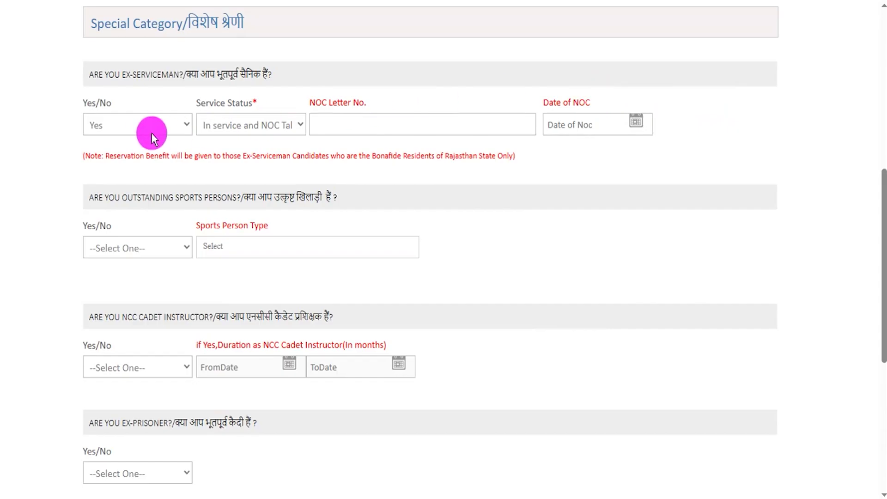
pyautogui.click(134, 126)
pyautogui.click(98, 163)
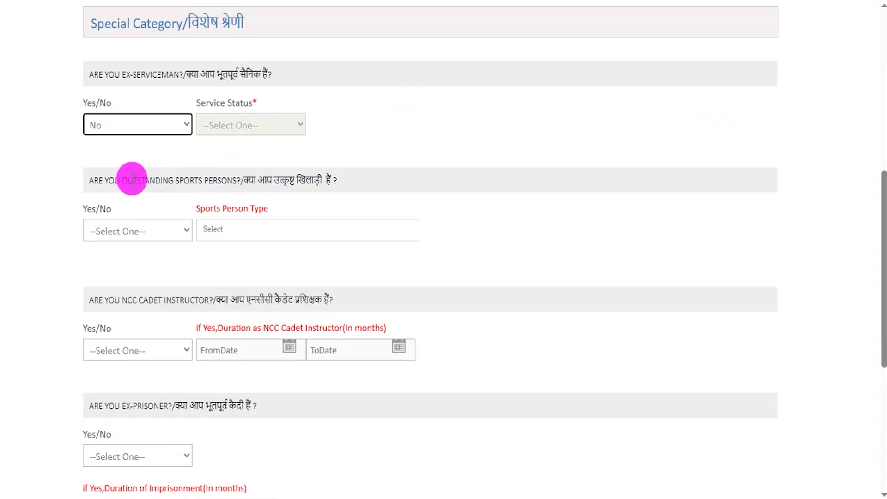
# Try answering Yes to the outstanding sports persons question with National as the sports person type
pyautogui.moveTo(98, 180); pyautogui.dragTo(217, 180)
pyautogui.click(164, 226)
pyautogui.click(110, 287)
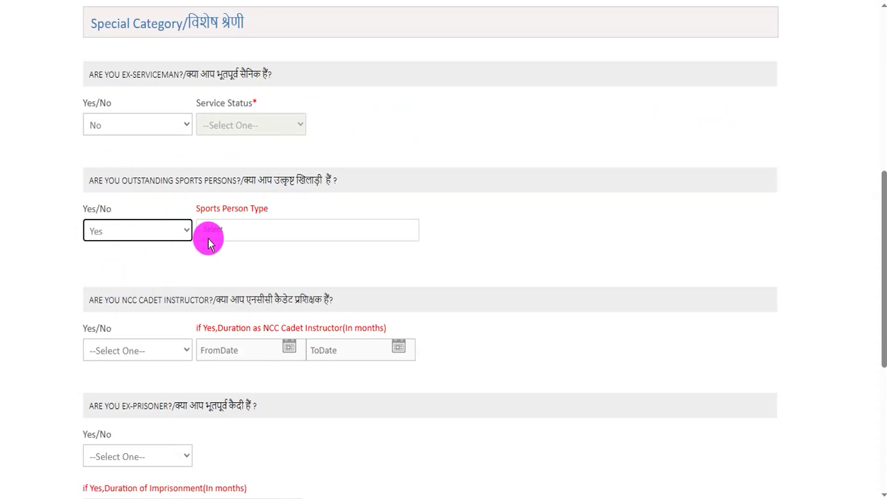
pyautogui.click(232, 230)
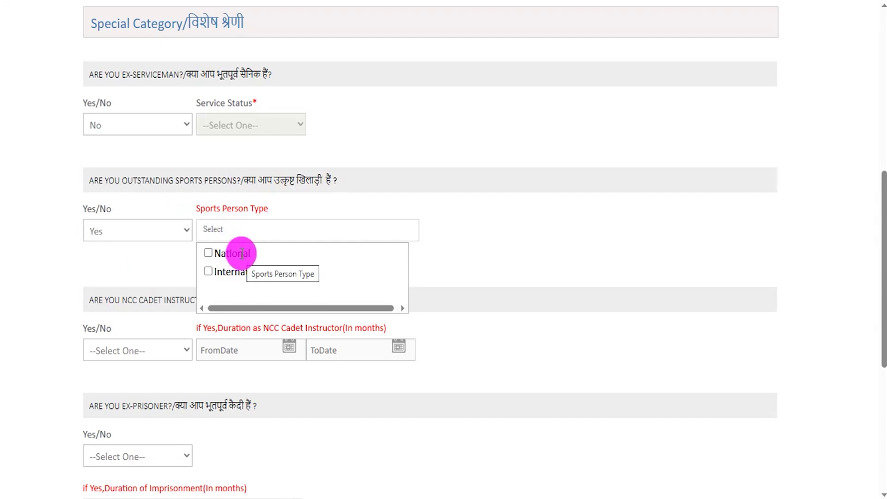
pyautogui.click(211, 255)
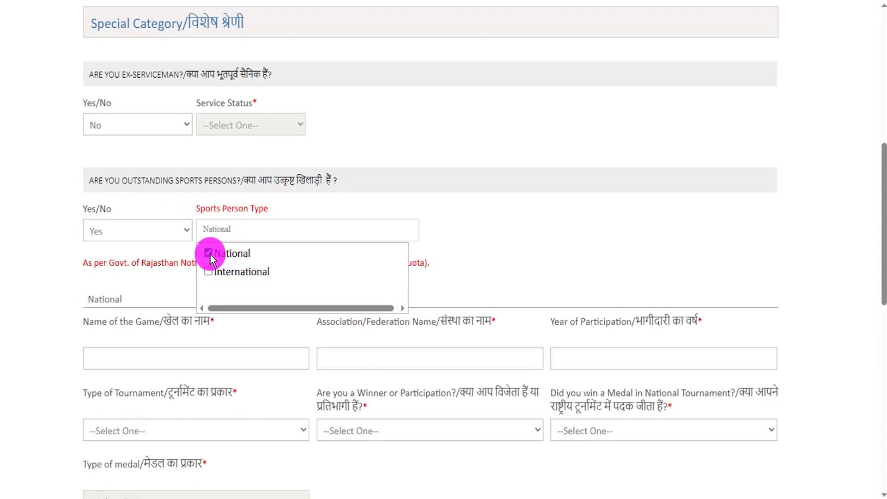
pyautogui.click(446, 253)
# Examine the National sports fields for game, association, year of participation, tournament type, winner or participant status and medal
pyautogui.scroll(-1, 198, 339)
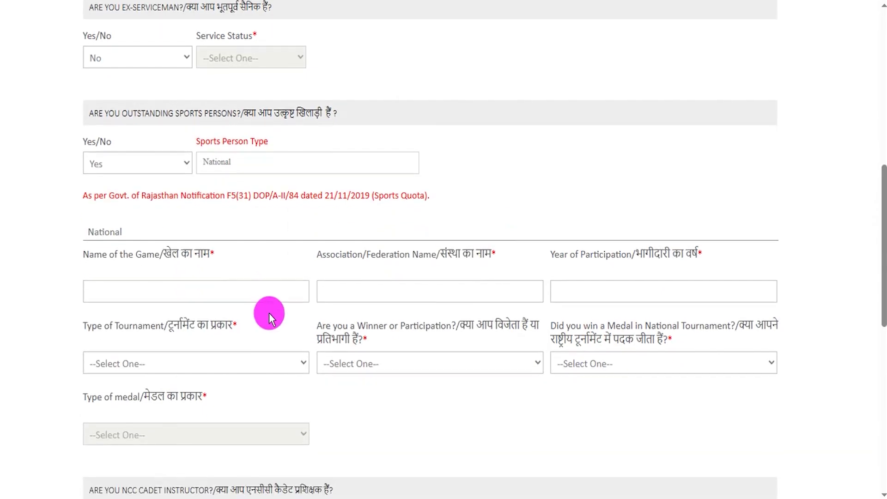
pyautogui.click(148, 287)
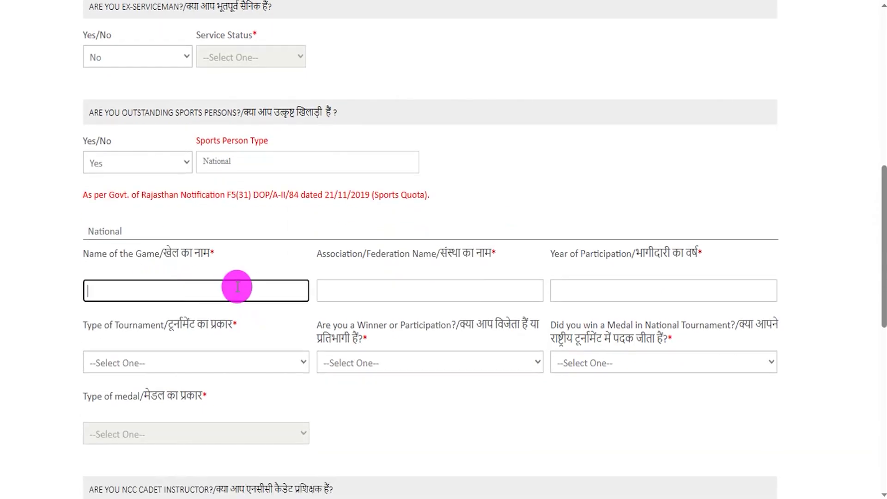
pyautogui.click(401, 285)
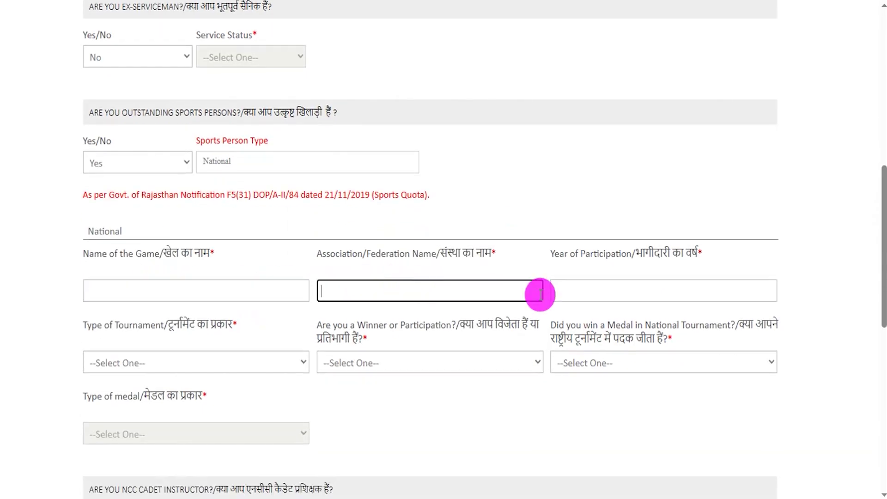
pyautogui.click(660, 284)
pyautogui.click(273, 367)
pyautogui.click(263, 366)
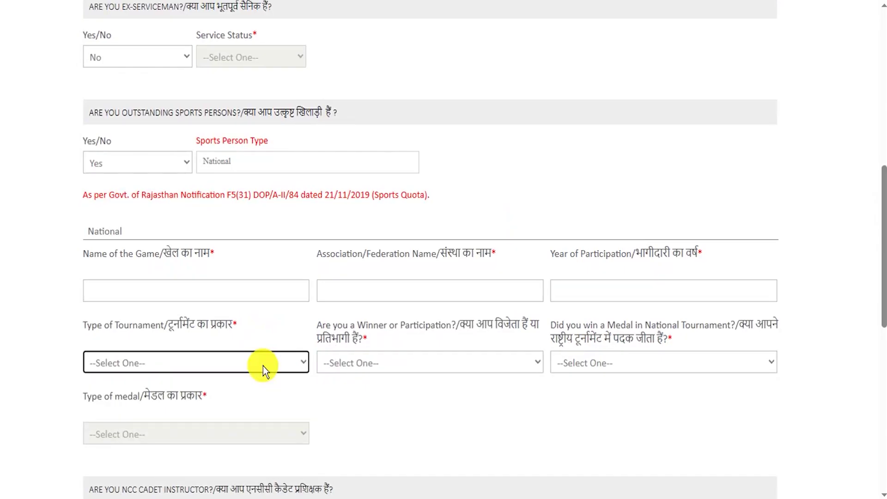
pyautogui.click(431, 367)
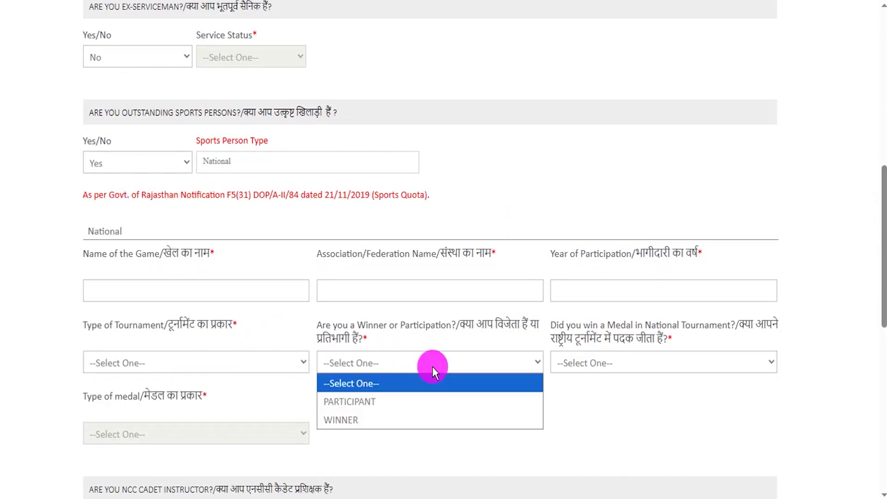
pyautogui.click(606, 363)
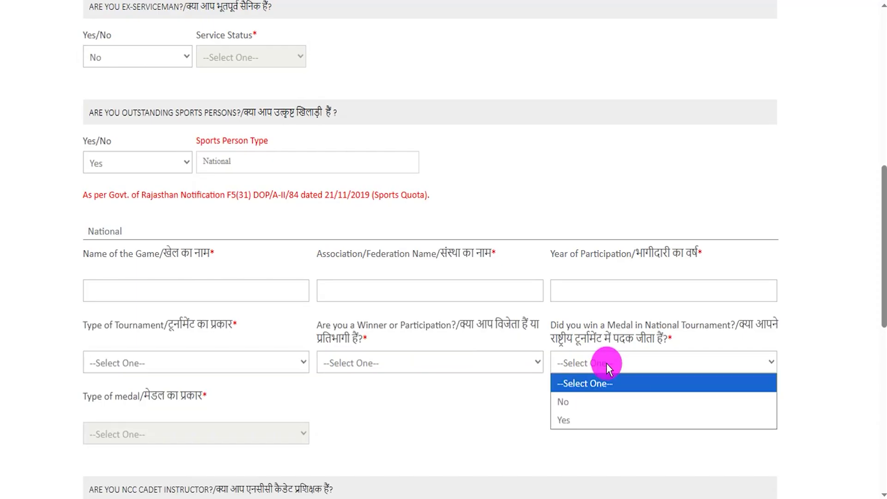
# Change the outstanding sports persons answer to No
pyautogui.click(397, 406)
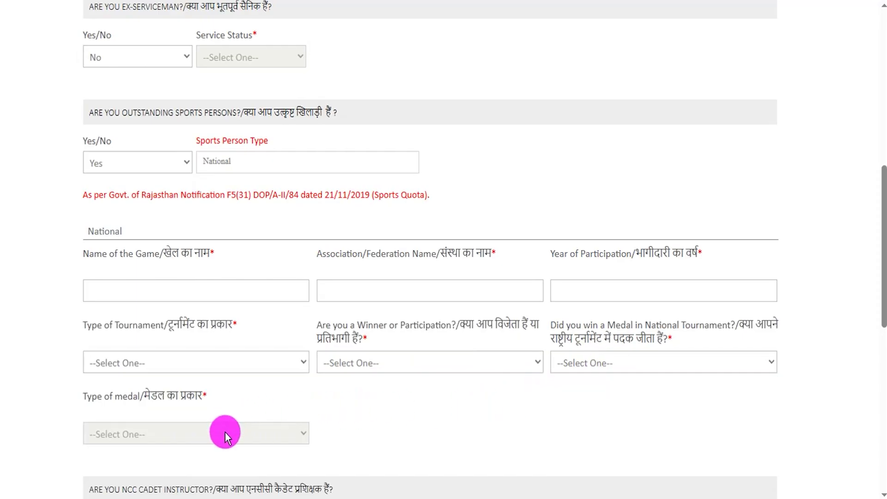
pyautogui.click(144, 162)
pyautogui.click(101, 199)
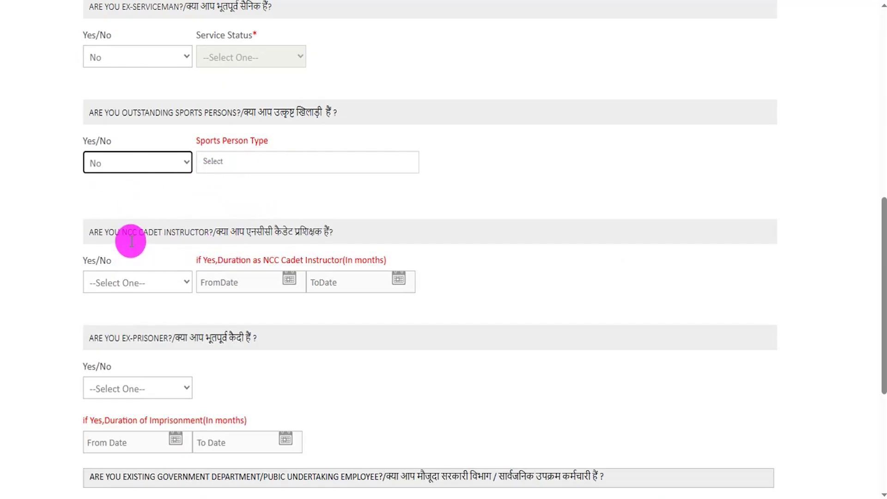
# Check the NCC cadet instructor duration dates under a Yes answer, and set that question to No
pyautogui.moveTo(113, 236); pyautogui.dragTo(156, 251)
pyautogui.click(141, 276)
pyautogui.click(112, 342)
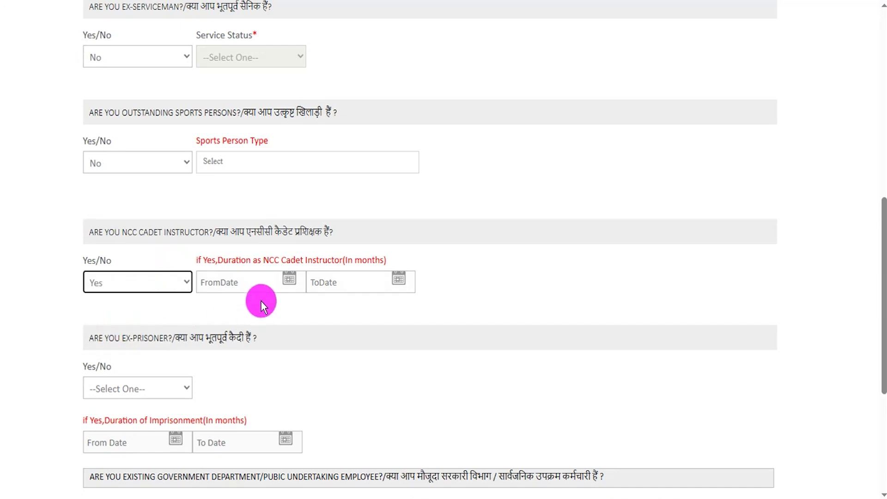
pyautogui.click(289, 279)
pyautogui.click(399, 279)
pyautogui.click(137, 276)
pyautogui.click(98, 331)
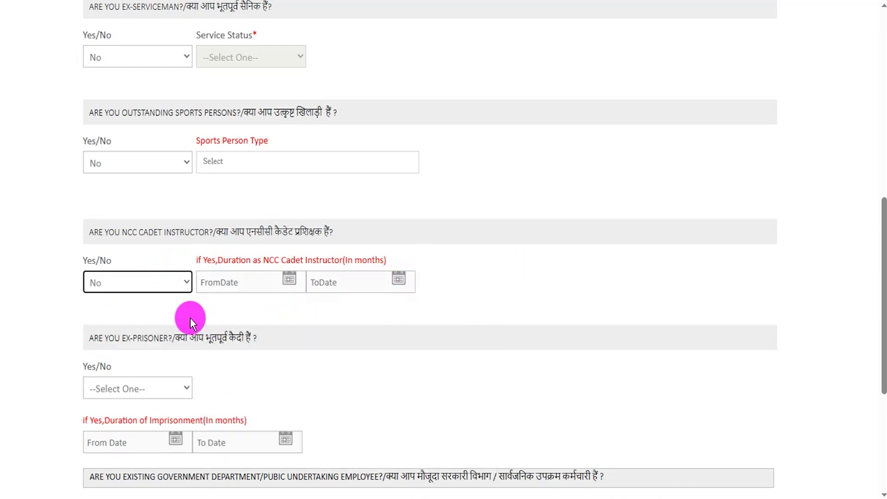
# Check the imprisonment duration dates under a Yes answer, and set the ex-prisoner question to No
pyautogui.scroll(-4, 190, 317)
pyautogui.moveTo(105, 138); pyautogui.dragTo(155, 139)
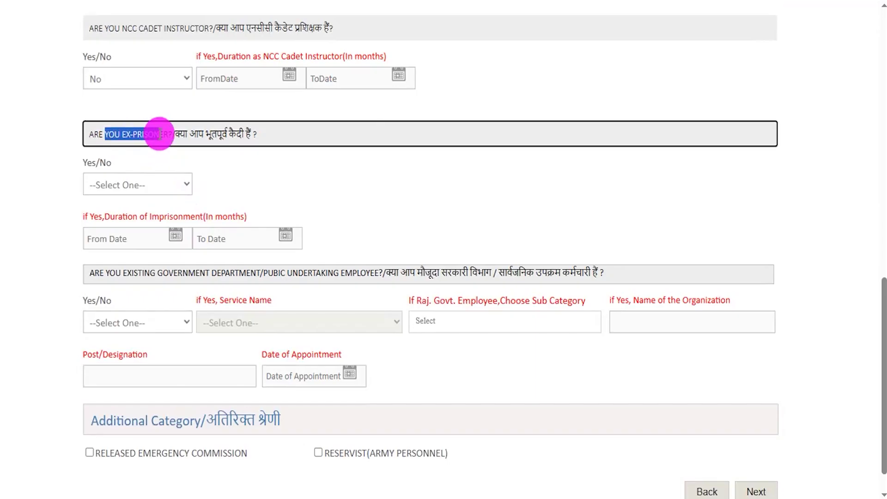
pyautogui.click(129, 190)
pyautogui.click(108, 241)
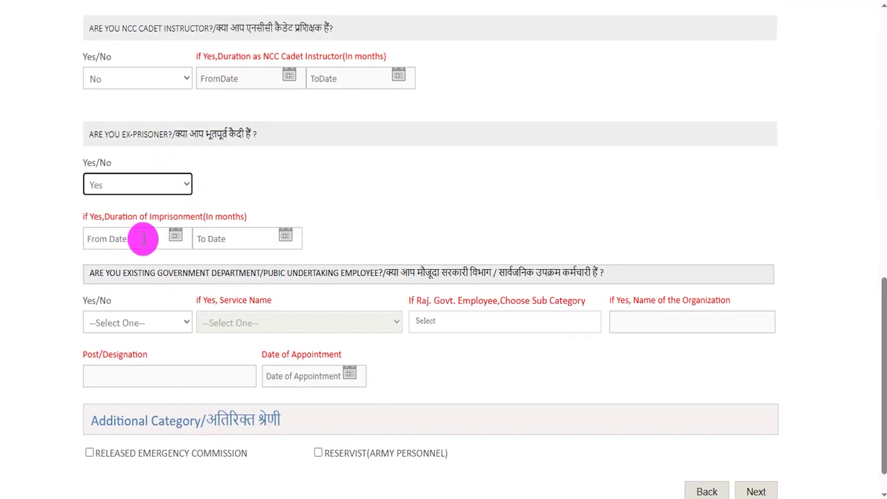
pyautogui.click(174, 236)
pyautogui.click(285, 236)
pyautogui.click(159, 198)
pyautogui.click(88, 189)
pyautogui.click(97, 222)
# Check the service name options for existing government or public undertaking employees, and set that question to No
pyautogui.scroll(-1, 293, 259)
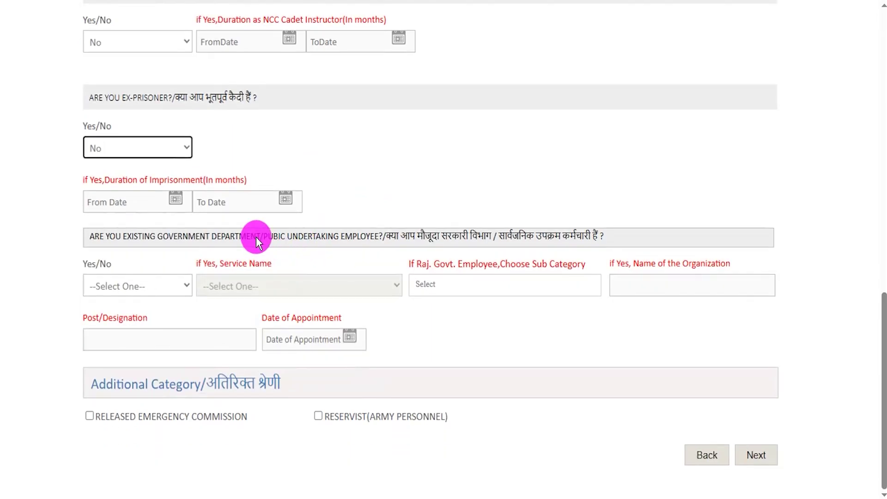
pyautogui.moveTo(150, 237); pyautogui.dragTo(393, 238)
pyautogui.moveTo(543, 234); pyautogui.dragTo(584, 234)
pyautogui.click(139, 286)
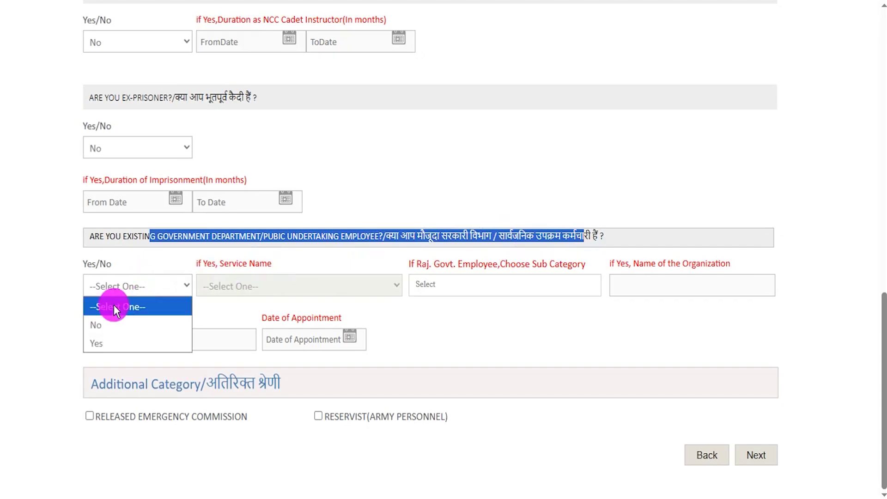
pyautogui.click(106, 343)
pyautogui.click(250, 284)
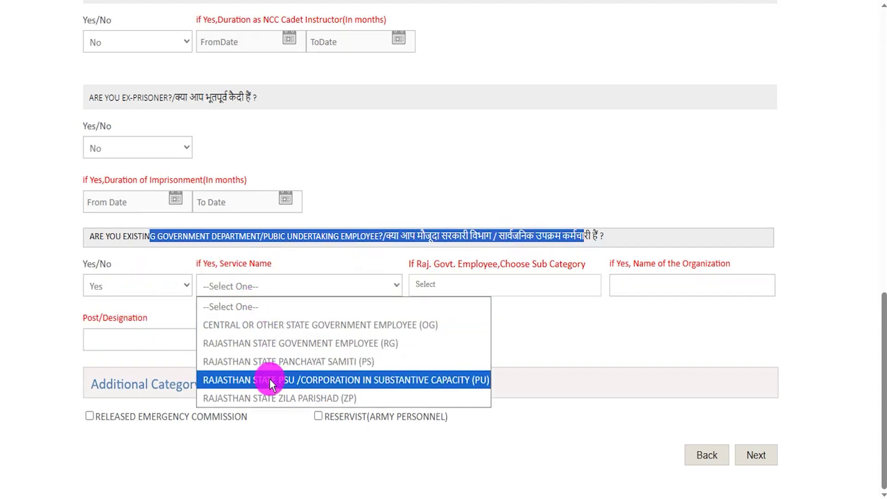
pyautogui.click(345, 261)
pyautogui.click(138, 284)
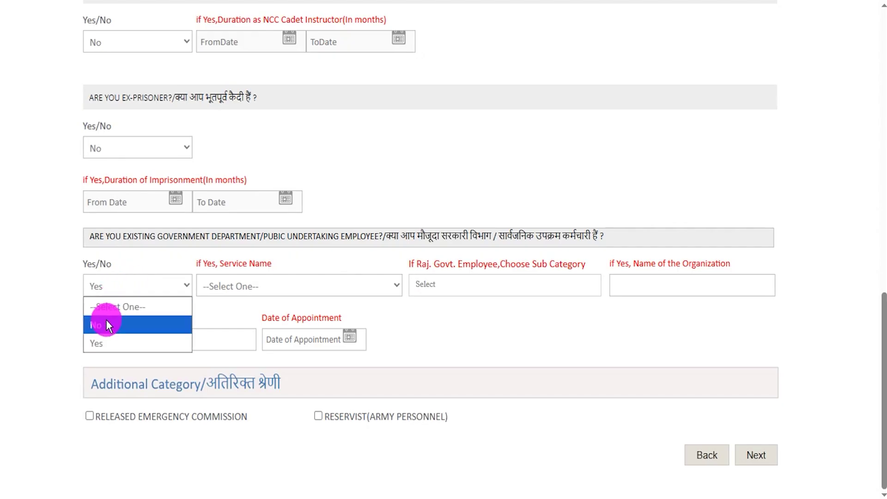
pyautogui.click(106, 322)
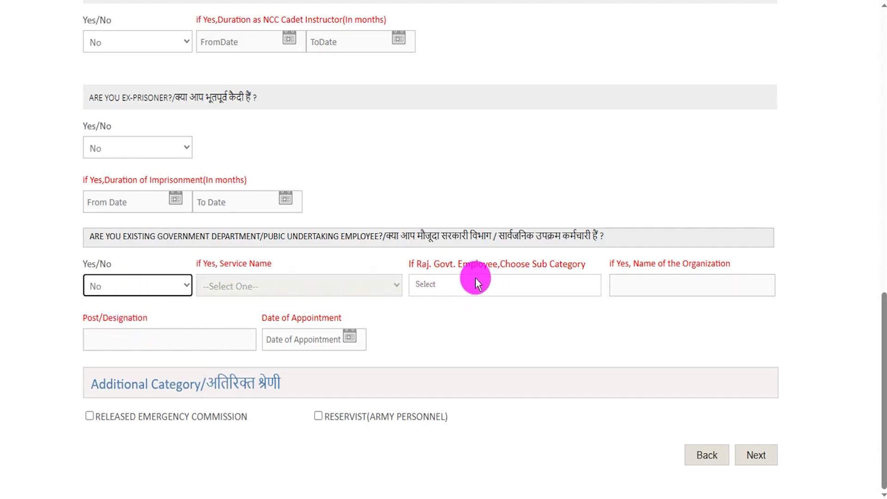
# Look through the employee sub-category options for Rajasthan government employees without choosing one
pyautogui.moveTo(421, 265); pyautogui.dragTo(486, 267)
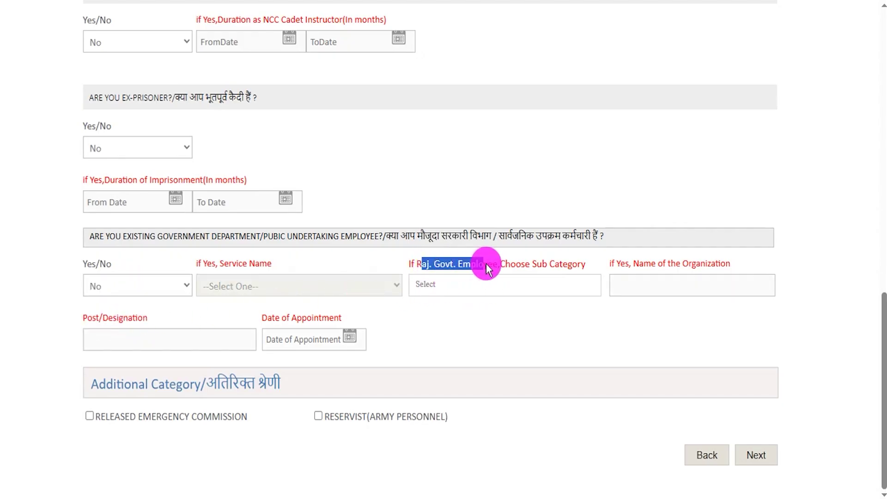
pyautogui.click(515, 283)
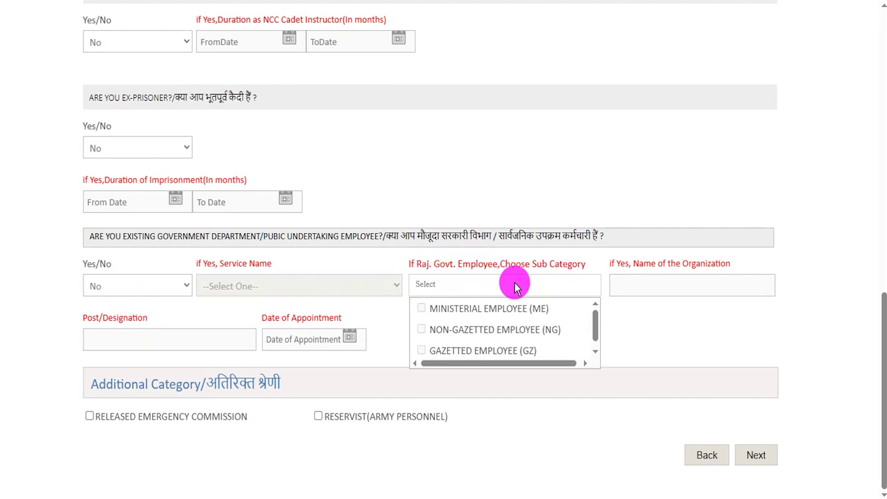
pyautogui.click(679, 325)
pyautogui.click(547, 290)
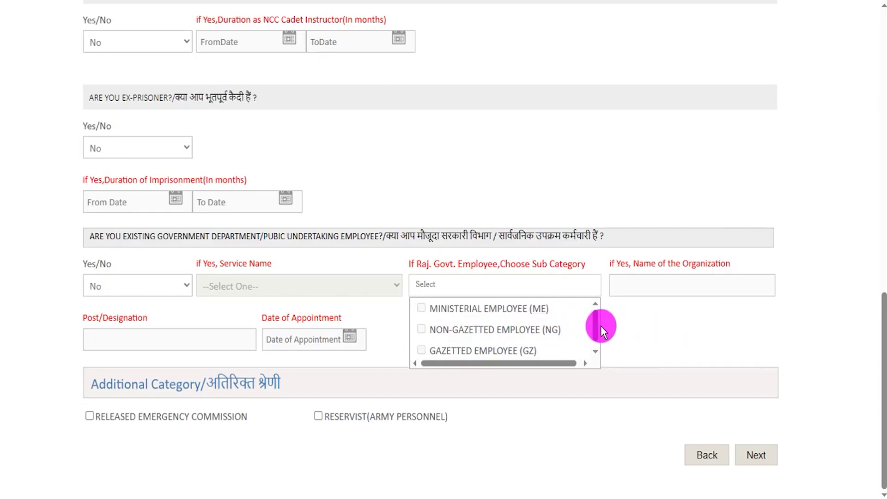
pyautogui.click(649, 325)
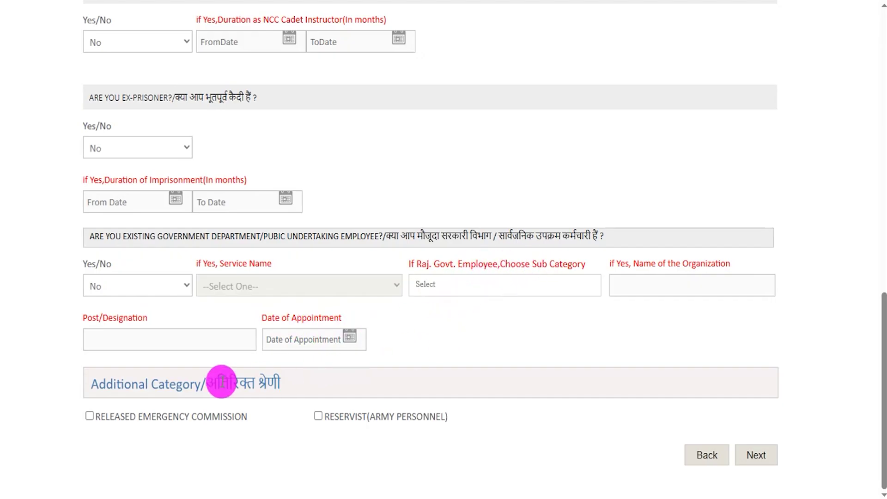
# Review the Additional Category options for Released Emergency Commission and Reservist (Army Personnel)
pyautogui.moveTo(119, 384); pyautogui.dragTo(171, 385)
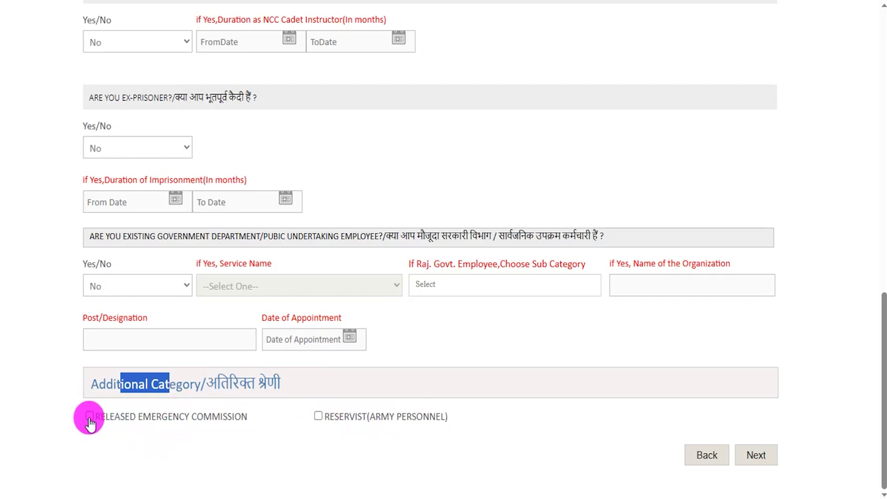
pyautogui.click(454, 449)
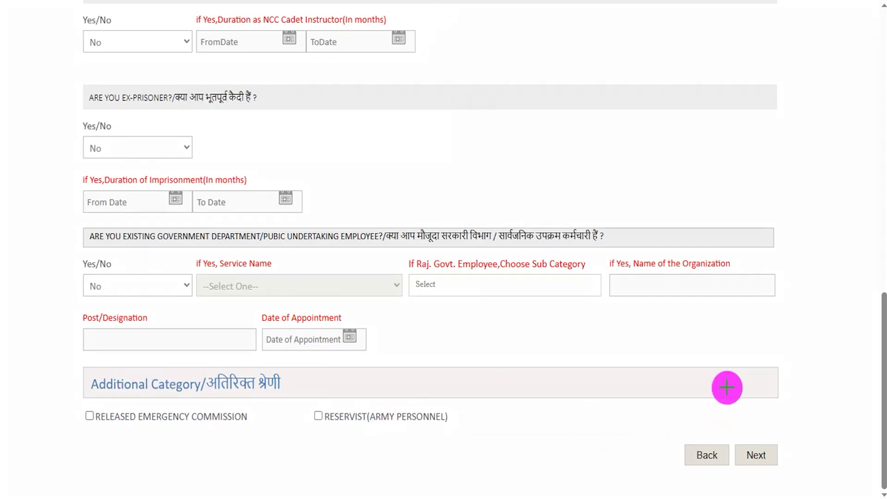
pyautogui.moveTo(817, 274); pyautogui.dragTo(783, 398)
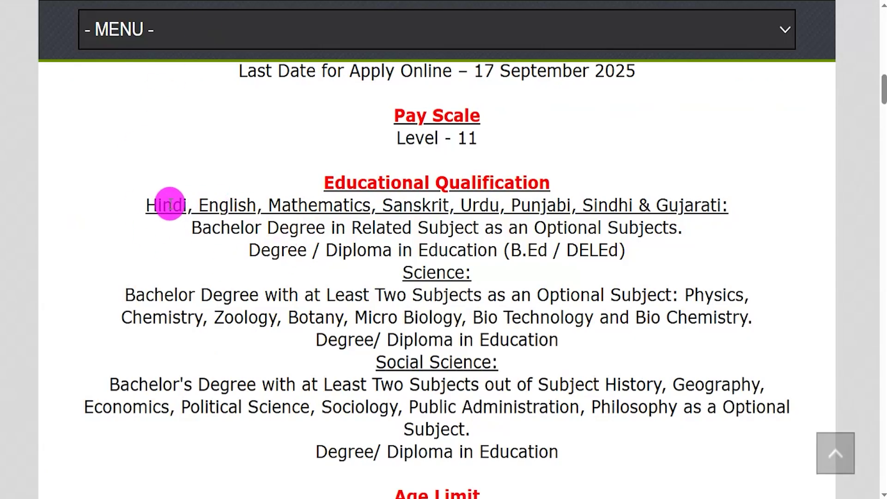
# Read the educational qualification requirements for the language and Mathematics subjects, Science, and Social Science on the recruitment information page
pyautogui.moveTo(171, 204); pyautogui.dragTo(698, 204)
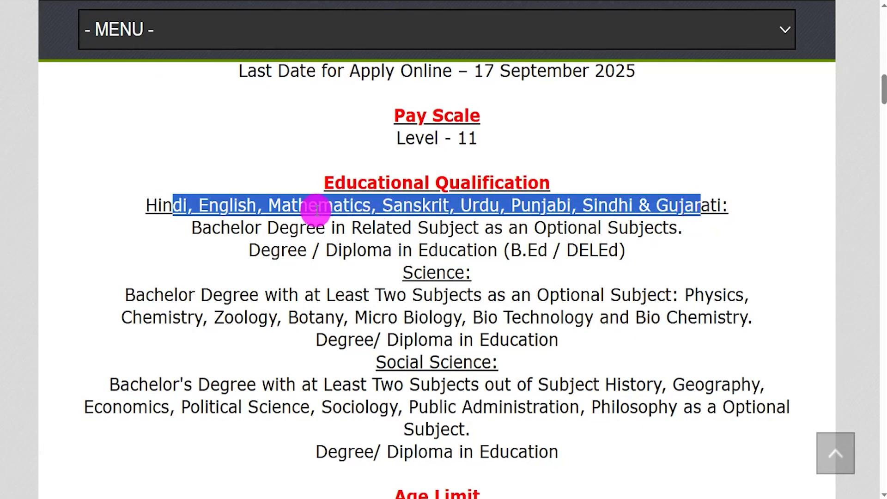
pyautogui.moveTo(205, 229); pyautogui.dragTo(601, 229)
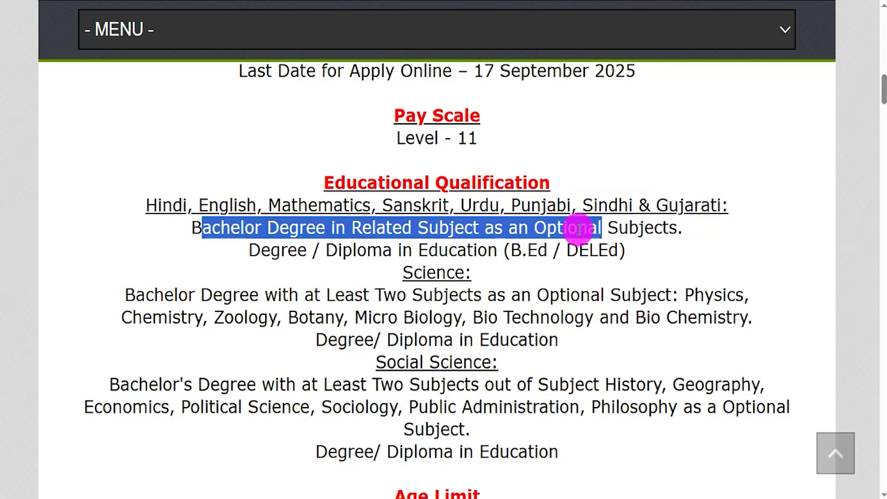
pyautogui.moveTo(261, 251); pyautogui.dragTo(608, 250)
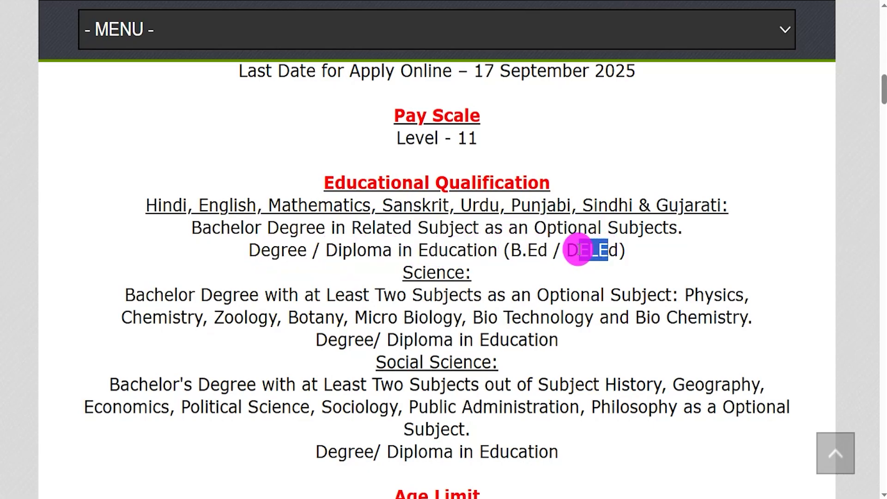
pyautogui.moveTo(414, 272); pyautogui.dragTo(446, 273)
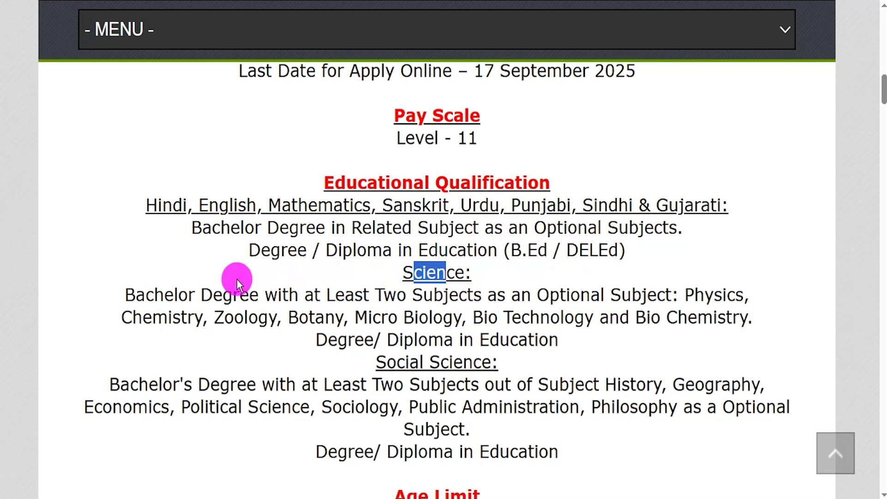
pyautogui.moveTo(136, 295); pyautogui.dragTo(605, 295)
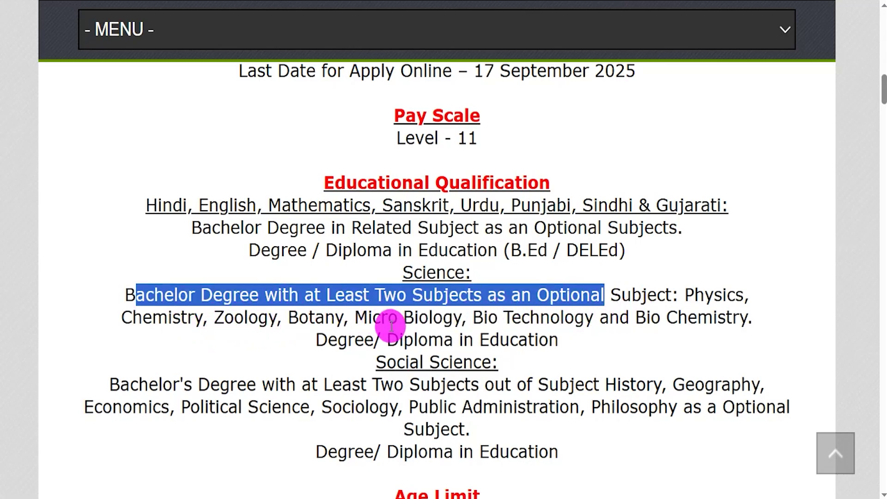
pyautogui.moveTo(334, 341); pyautogui.dragTo(471, 356)
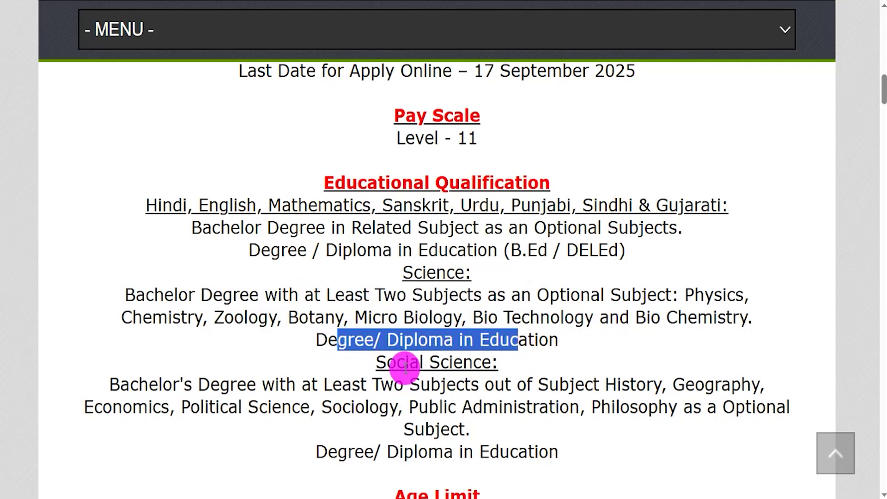
pyautogui.moveTo(387, 364); pyautogui.dragTo(473, 363)
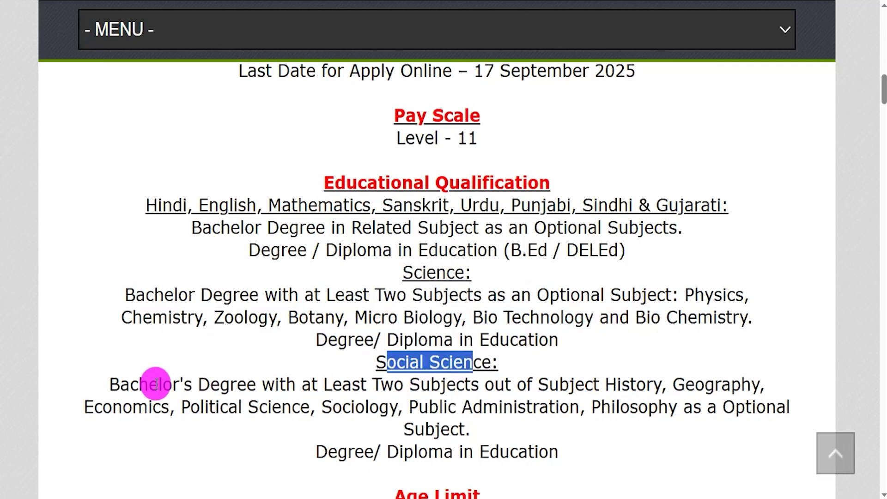
pyautogui.moveTo(120, 384); pyautogui.dragTo(533, 447)
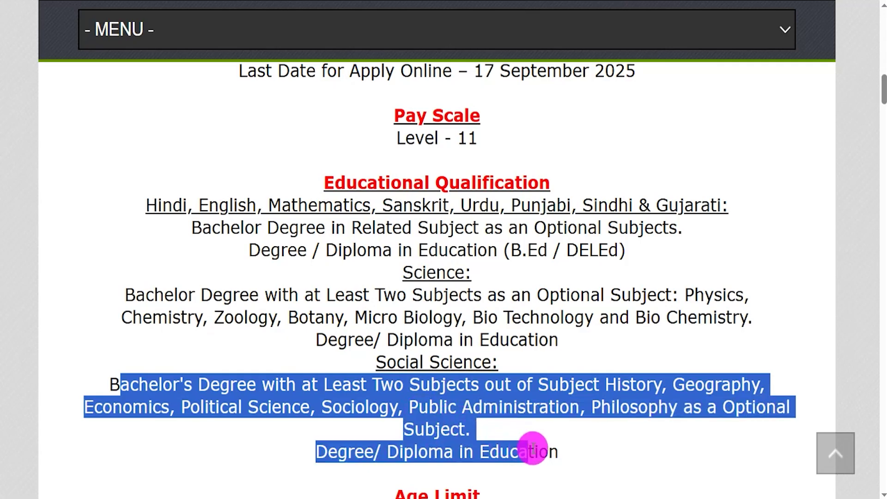
pyautogui.click(470, 388)
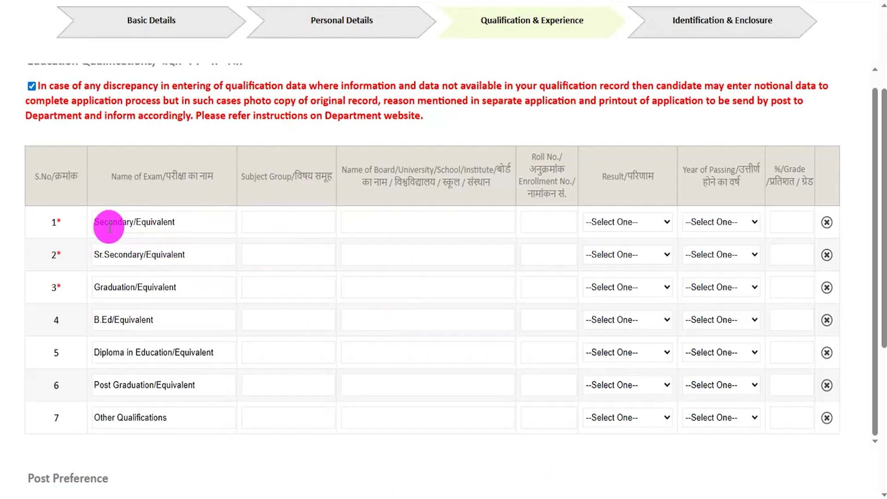
# Fill in the Secondary/Equivalent row with board CBSE, result type Percentage, passing year 2019 and 80.00 percent, leaving subject group and roll number blank
pyautogui.moveTo(93, 222); pyautogui.dragTo(172, 223)
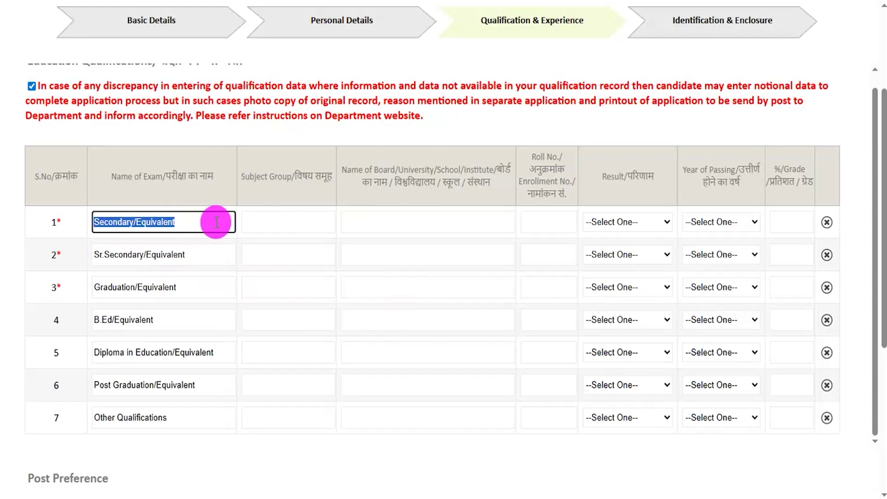
pyautogui.click(269, 222)
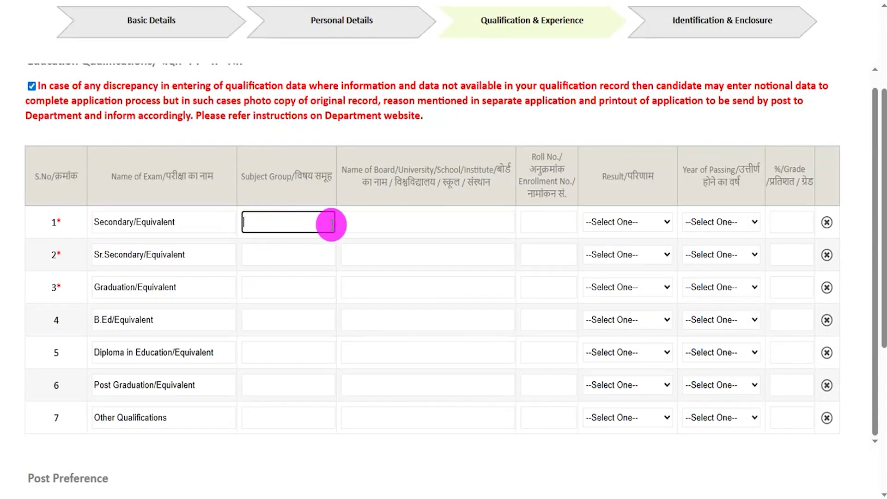
pyautogui.click(375, 226)
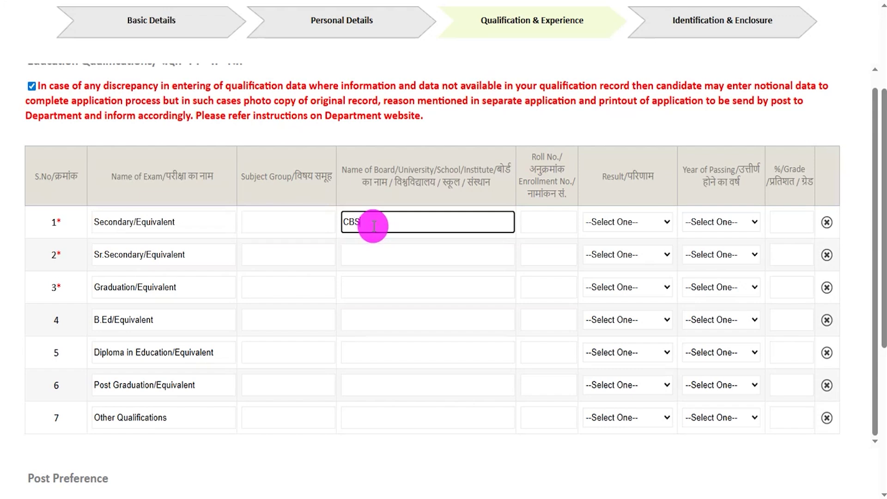
pyautogui.write('CBSE')
pyautogui.click(539, 222)
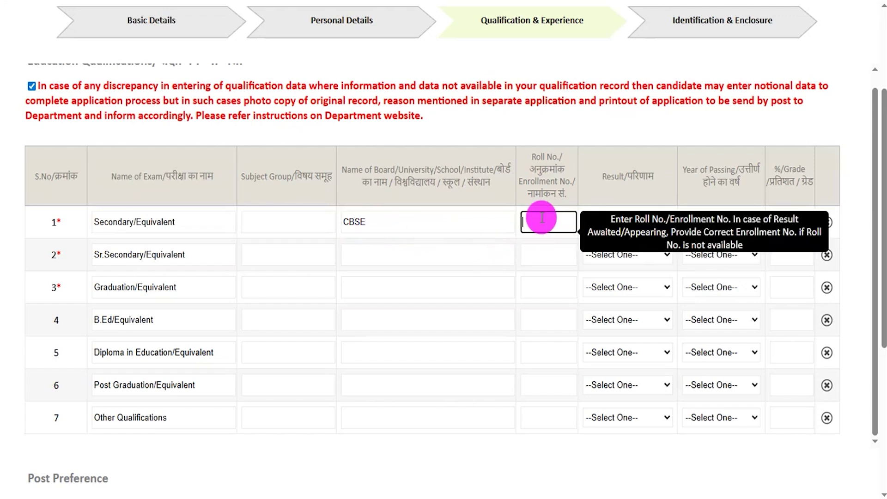
pyautogui.click(631, 224)
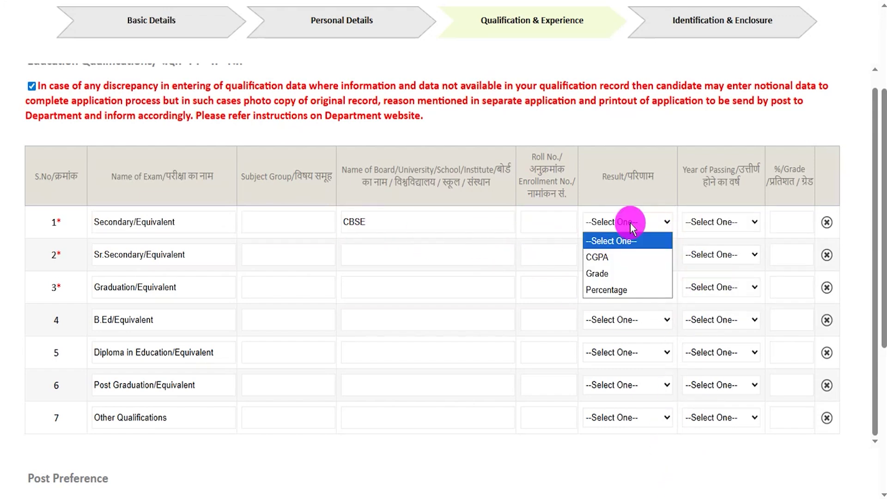
pyautogui.click(608, 287)
pyautogui.click(701, 223)
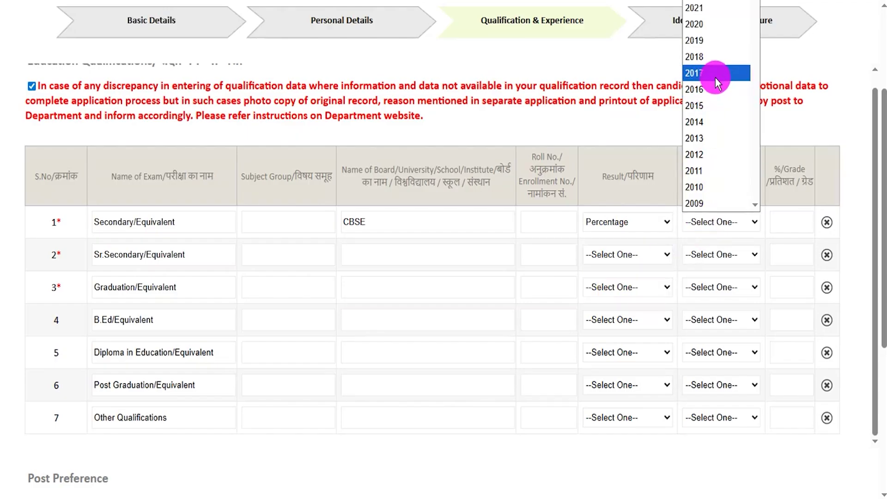
pyautogui.click(707, 43)
pyautogui.click(784, 215)
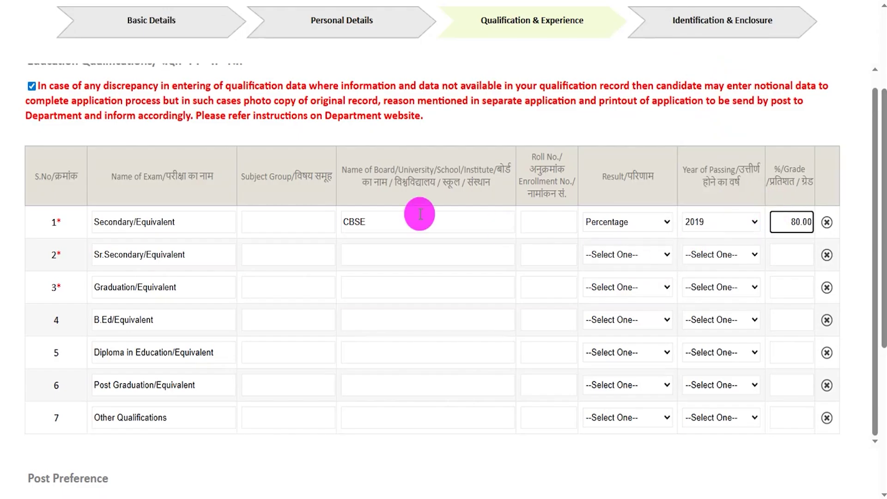
# Fill in the Graduation/Equivalent row with university CCS, result type Percentage, passing year 2024 and 90.00 percent, leaving subject group and roll number blank
pyautogui.moveTo(105, 255); pyautogui.dragTo(155, 254)
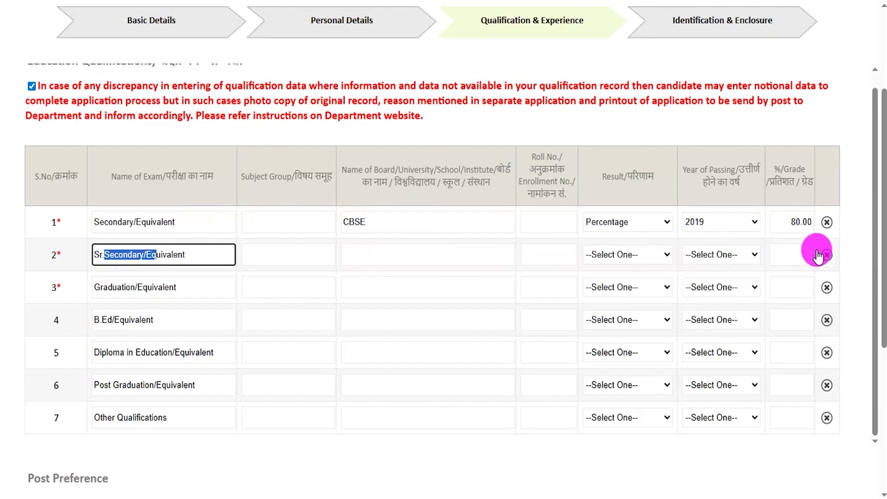
pyautogui.moveTo(101, 287); pyautogui.dragTo(185, 281)
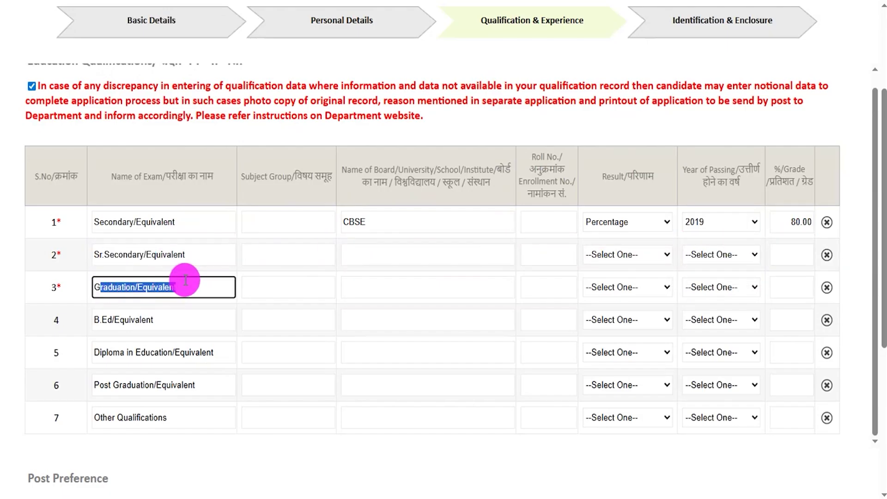
pyautogui.click(271, 287)
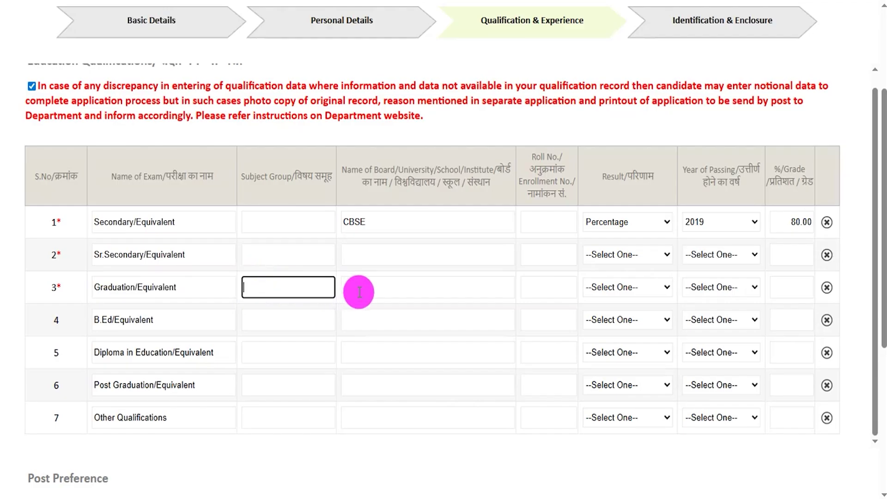
pyautogui.click(385, 289)
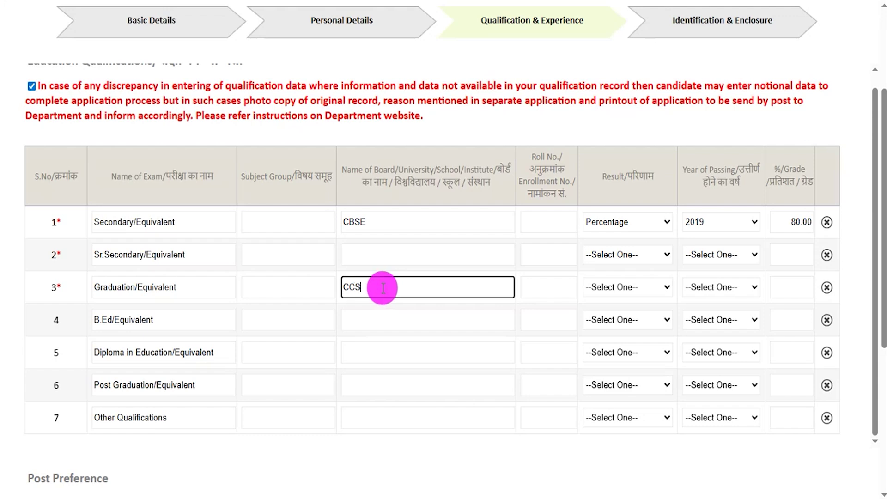
pyautogui.write('CCS')
pyautogui.click(539, 290)
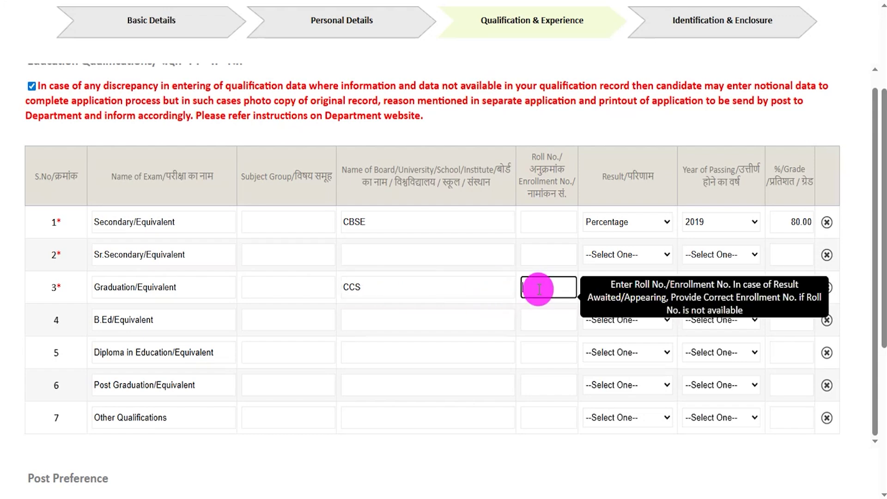
pyautogui.click(615, 287)
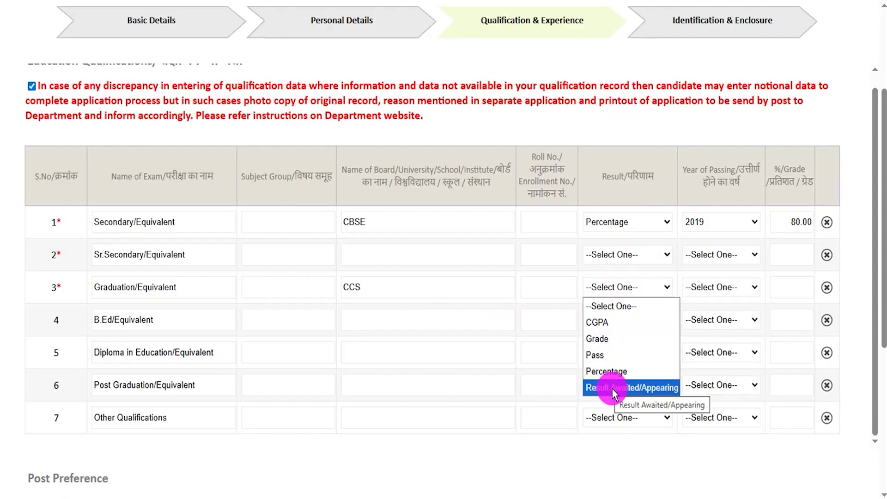
pyautogui.click(609, 371)
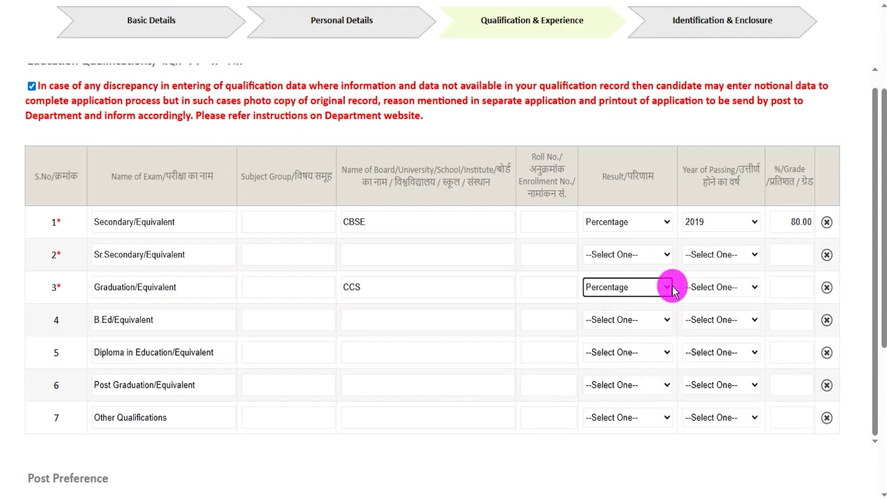
pyautogui.click(712, 288)
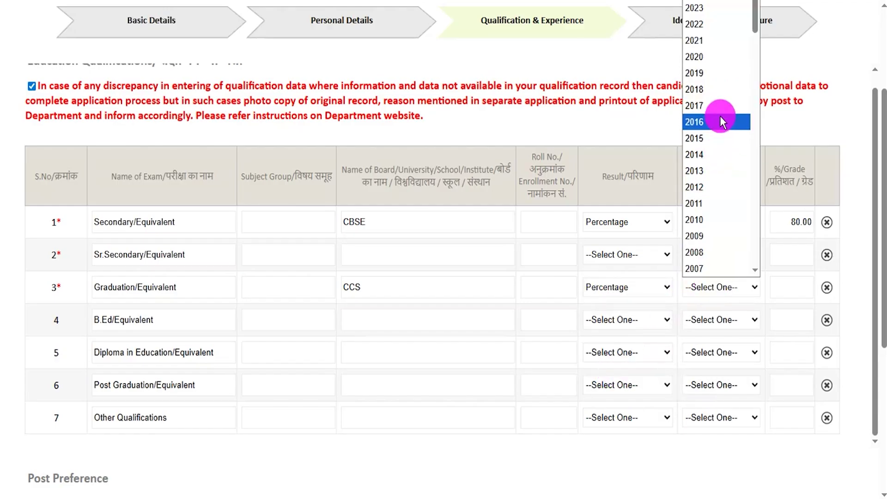
pyautogui.click(698, 3)
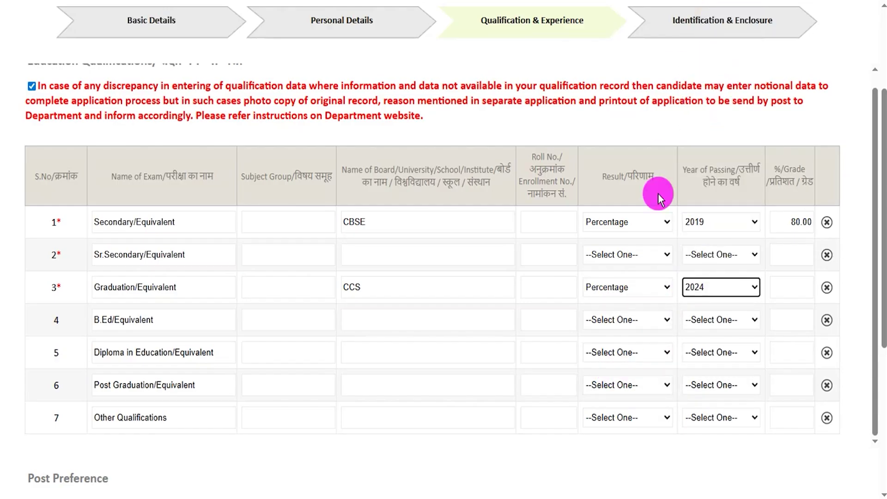
pyautogui.click(793, 286)
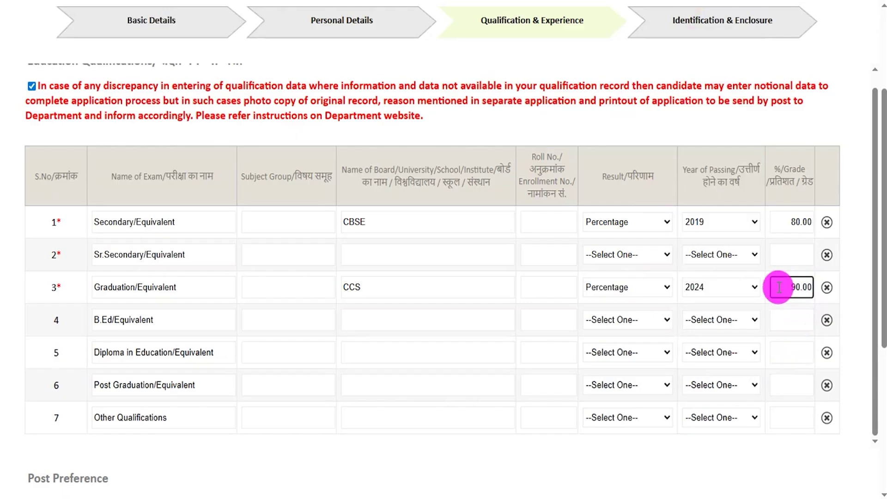
# Go through the B.Ed/Equivalent row's fields and its result type options without entering anything
pyautogui.moveTo(100, 319); pyautogui.dragTo(131, 320)
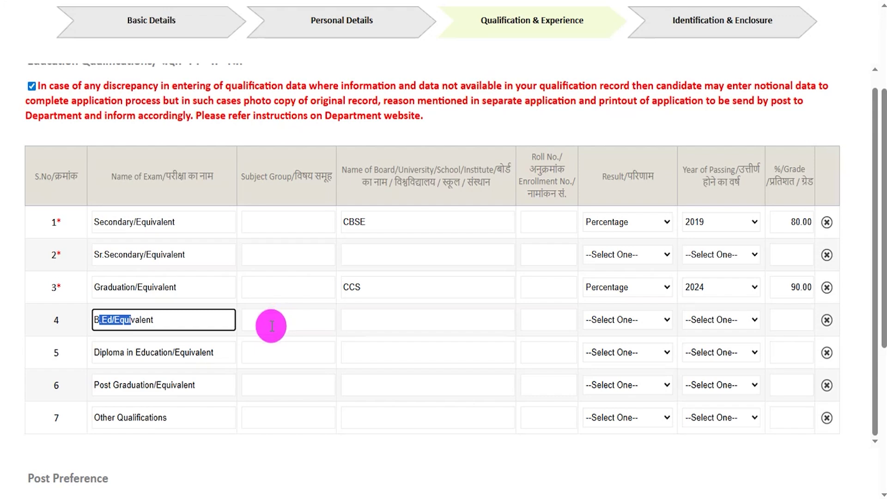
pyautogui.click(145, 318)
pyautogui.moveTo(96, 319); pyautogui.dragTo(153, 320)
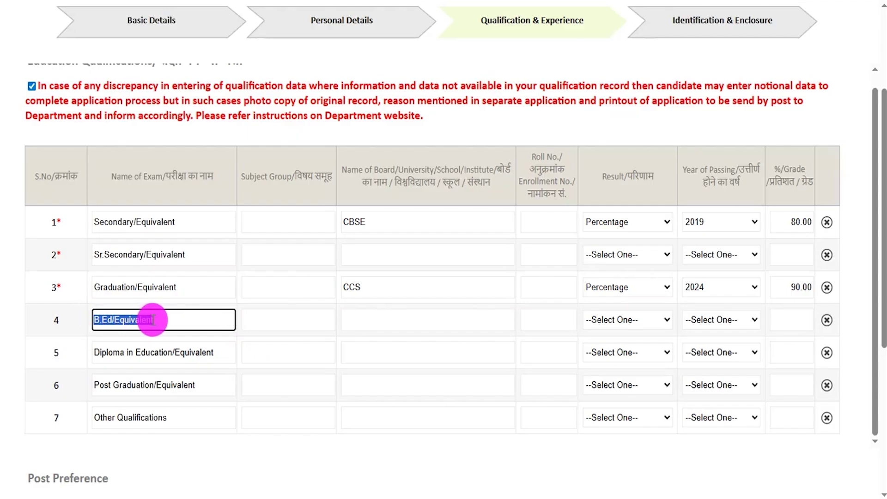
pyautogui.click(294, 324)
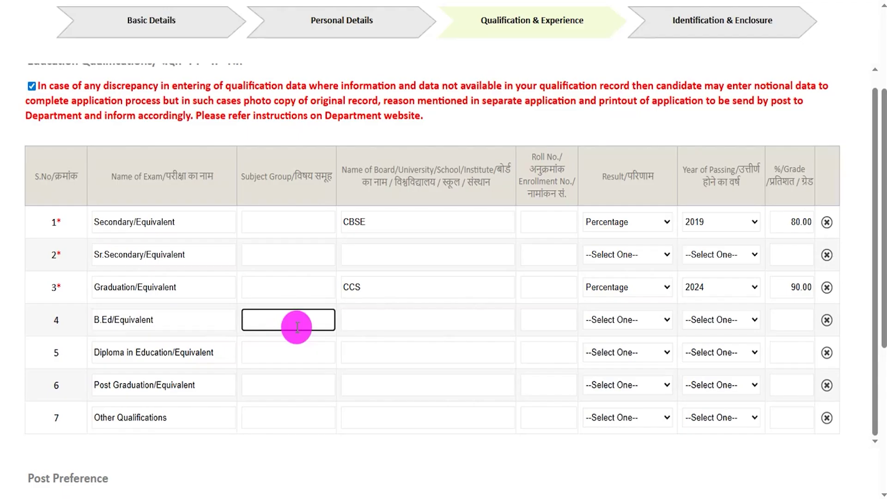
pyautogui.click(383, 319)
pyautogui.click(534, 320)
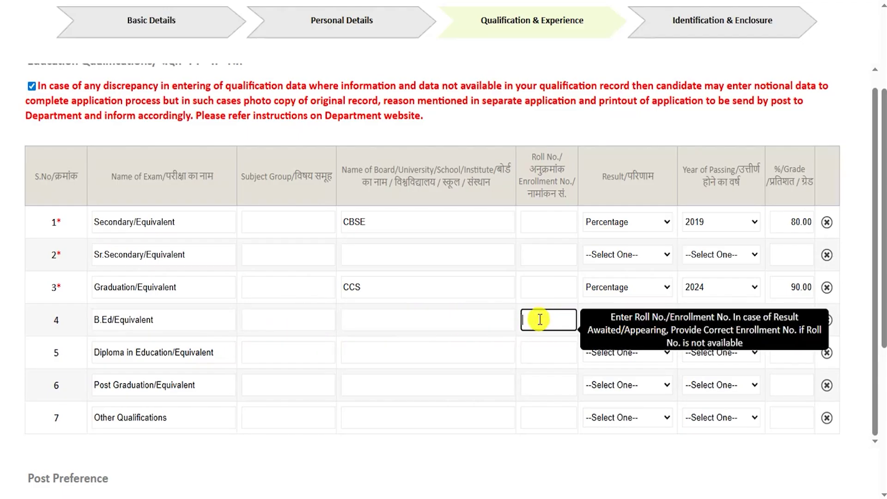
pyautogui.click(619, 320)
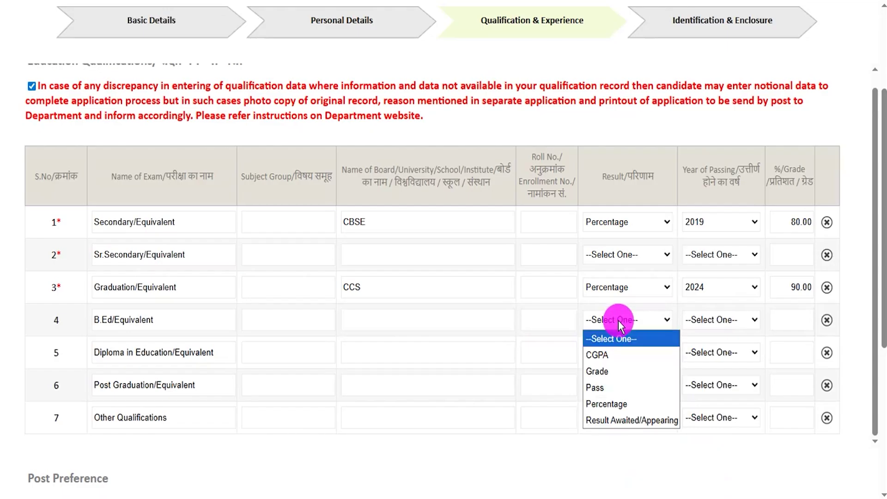
pyautogui.click(619, 320)
pyautogui.click(706, 320)
pyautogui.click(794, 319)
pyautogui.click(565, 470)
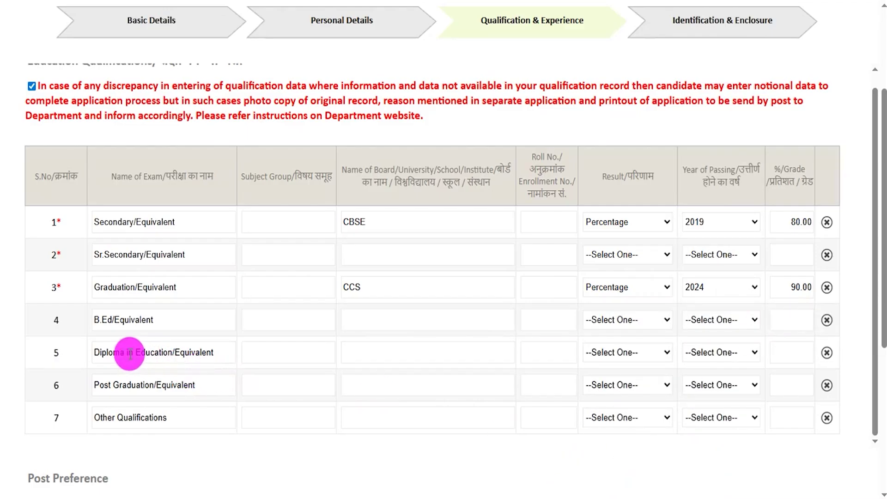
# Look over the Diploma in Education, Post Graduation and Other Qualifications rows, and the Post Preference and Experience sections below
pyautogui.moveTo(108, 352); pyautogui.dragTo(174, 352)
pyautogui.moveTo(99, 385); pyautogui.dragTo(182, 386)
pyautogui.moveTo(107, 418); pyautogui.dragTo(158, 418)
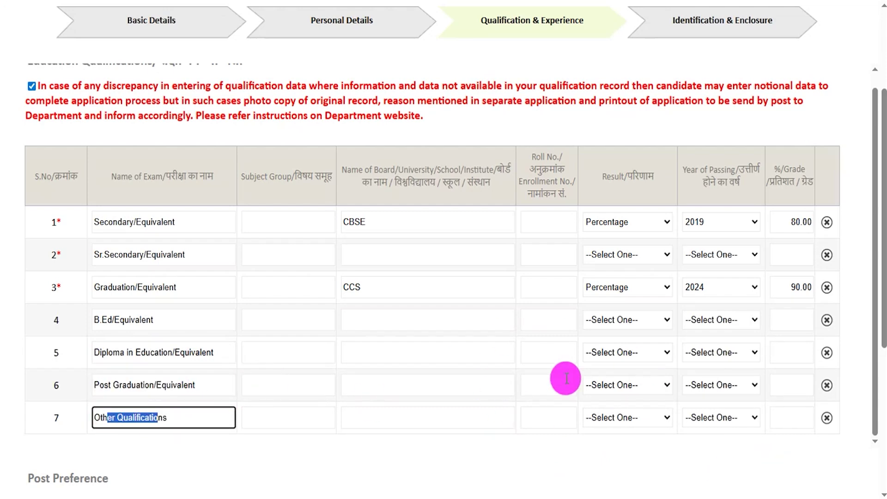
pyautogui.scroll(-3, 328, 411)
pyautogui.scroll(-2, 328, 411)
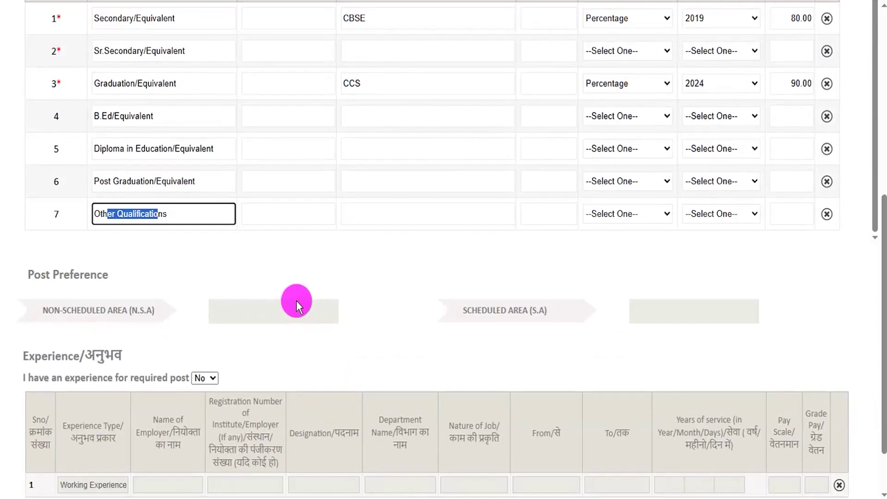
pyautogui.scroll(-2, 296, 323)
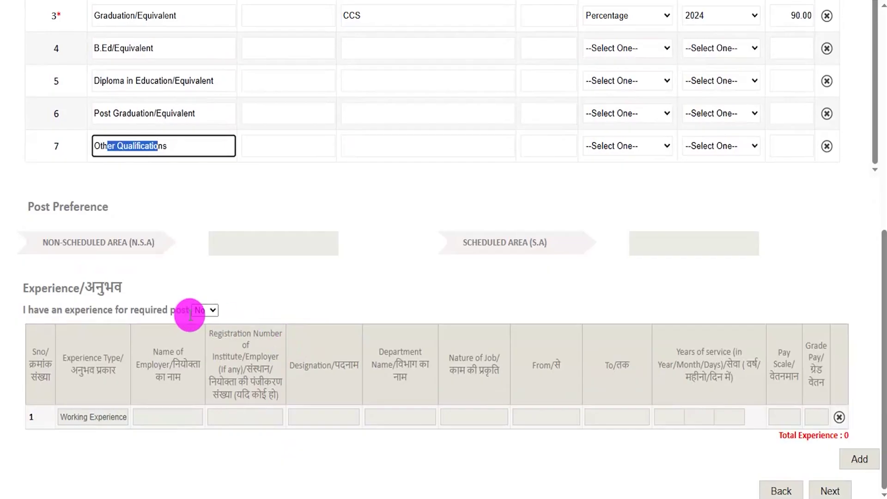
# Try both answers to having experience for the required post, leaving it set to Yes
pyautogui.click(202, 311)
pyautogui.click(201, 342)
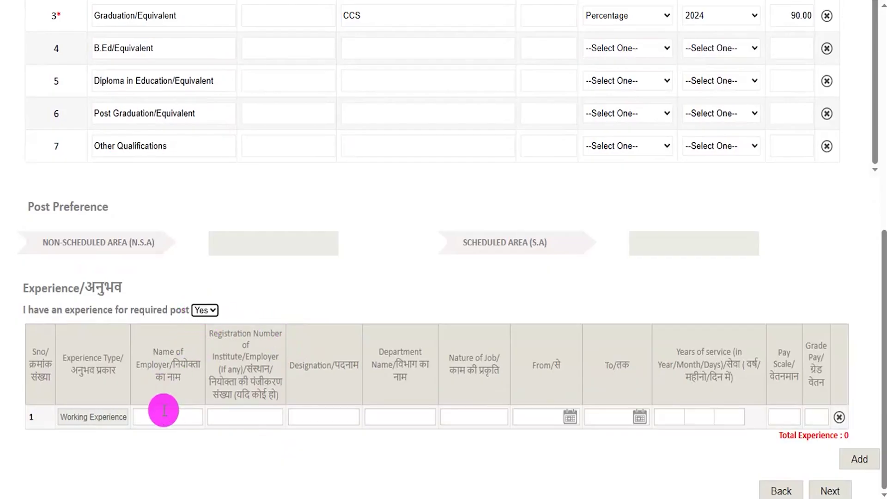
pyautogui.click(203, 312)
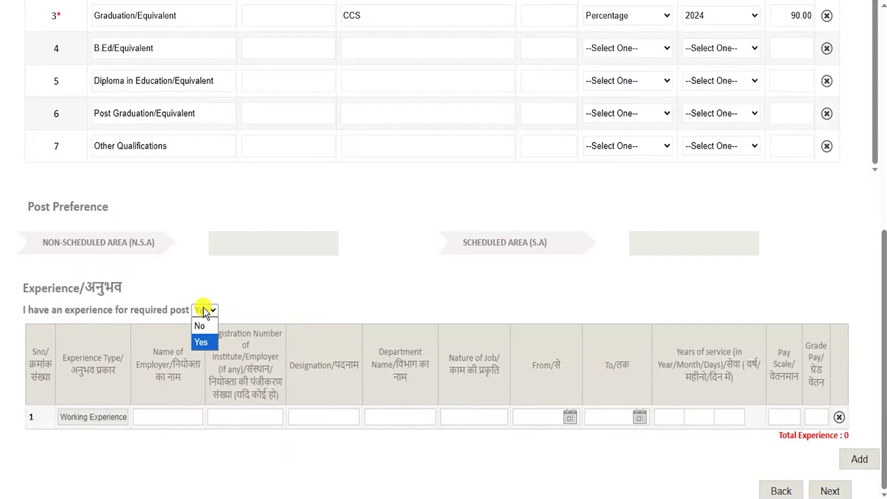
pyautogui.click(202, 327)
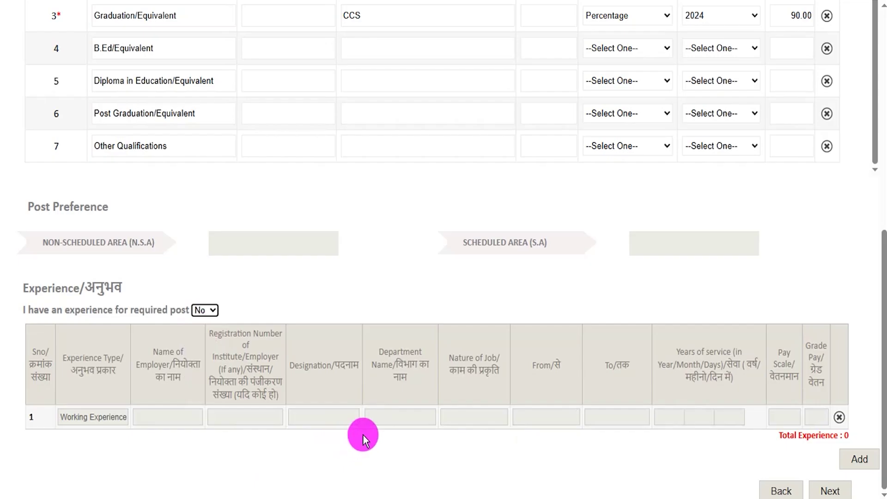
pyautogui.click(205, 311)
pyautogui.click(202, 341)
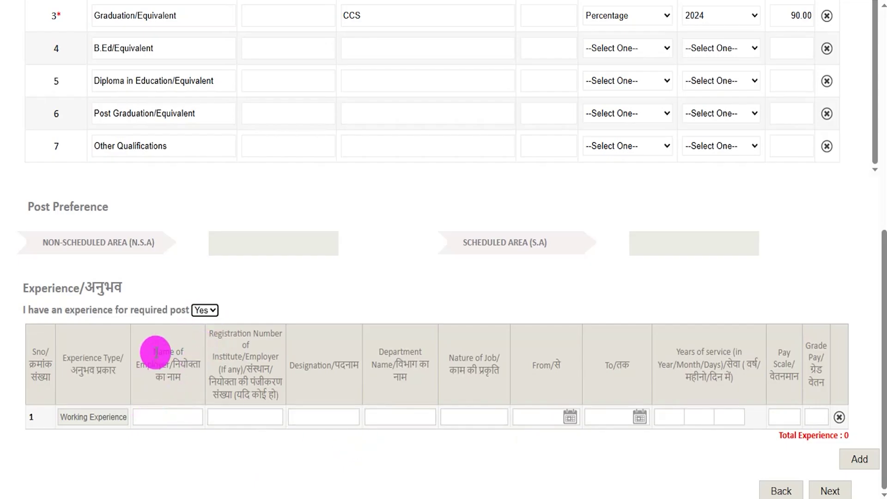
# Go through the Working Experience row's fields from employer name to grade pay without entering anything
pyautogui.click(167, 416)
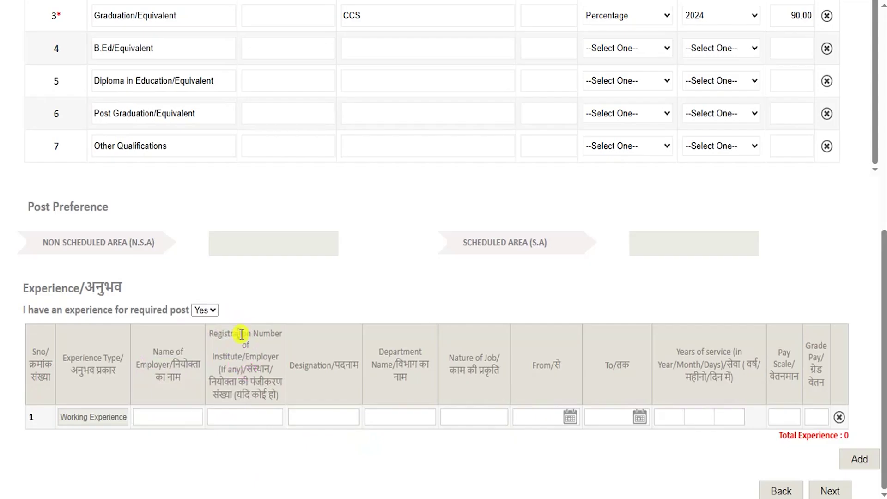
pyautogui.moveTo(237, 334); pyautogui.dragTo(248, 334)
pyautogui.click(341, 416)
pyautogui.click(397, 412)
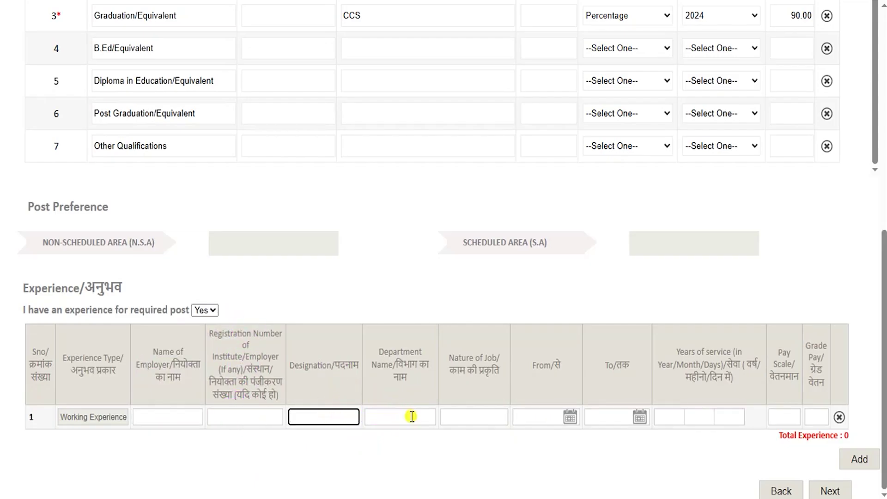
pyautogui.moveTo(388, 354); pyautogui.dragTo(410, 366)
pyautogui.moveTo(466, 356); pyautogui.dragTo(621, 364)
pyautogui.click(477, 412)
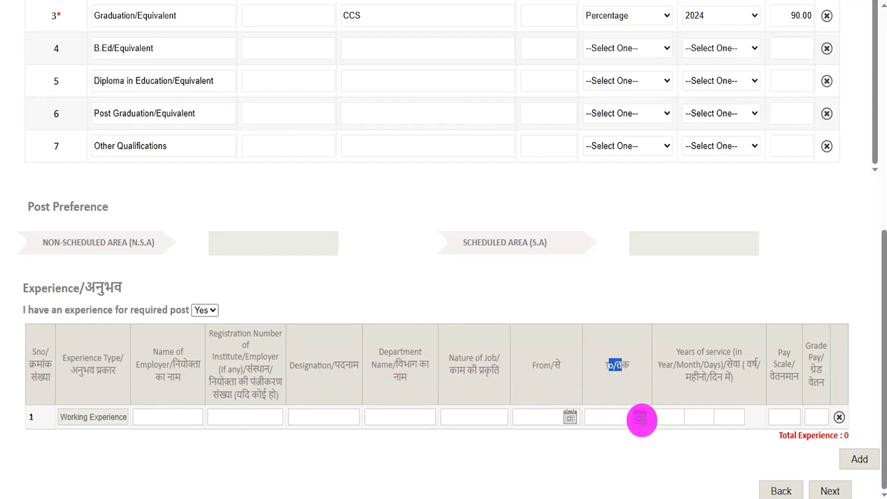
pyautogui.moveTo(685, 351); pyautogui.dragTo(714, 353)
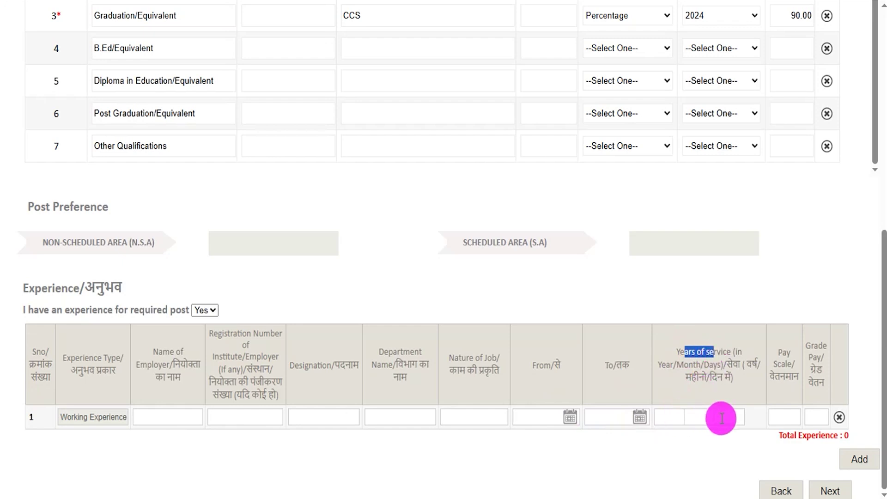
pyautogui.moveTo(778, 351); pyautogui.dragTo(819, 347)
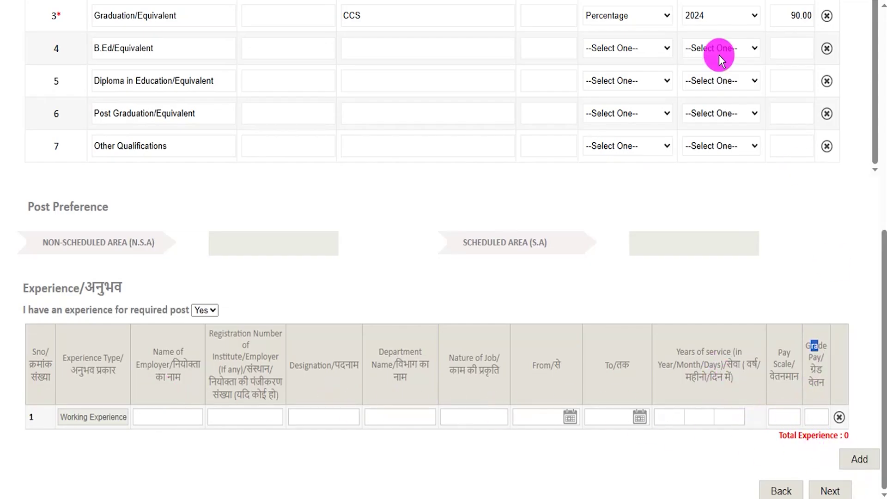
pyautogui.click(538, 10)
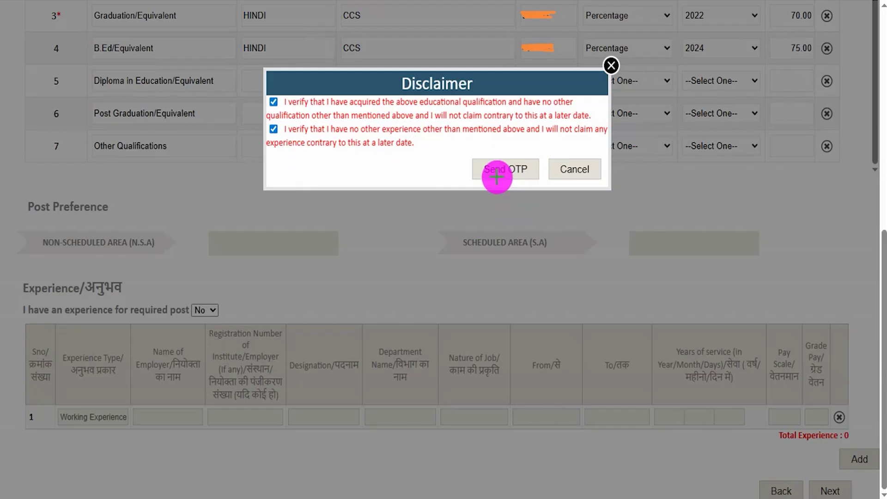
# Review the two verification statements on qualifications and experience in the disclaimer and its option to send an OTP
pyautogui.moveTo(399, 157); pyautogui.dragTo(433, 129)
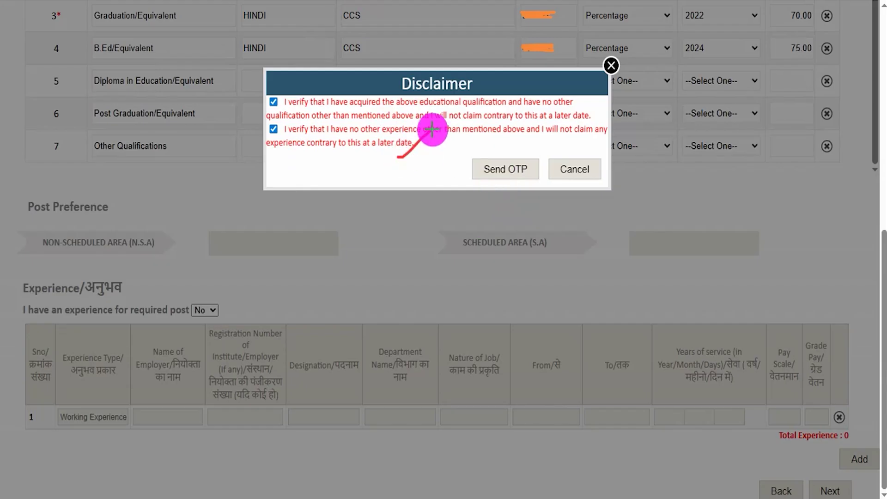
pyautogui.moveTo(284, 105); pyautogui.dragTo(303, 92)
pyautogui.moveTo(284, 125); pyautogui.dragTo(304, 111)
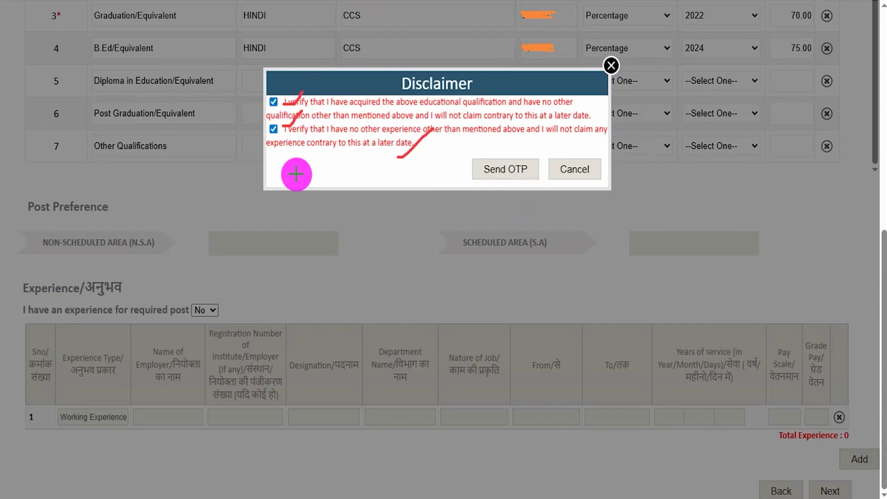
pyautogui.moveTo(367, 170); pyautogui.dragTo(461, 170)
pyautogui.click(462, 171)
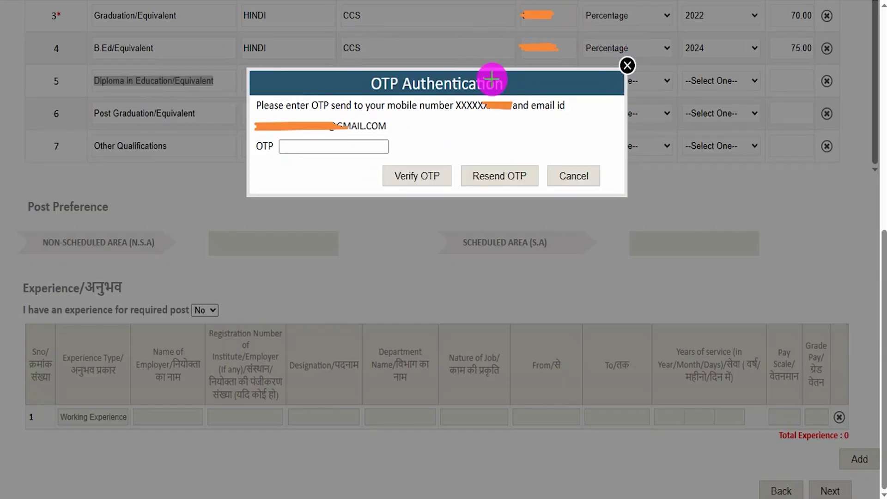
# Review where the OTP is sent, the OTP field and the verify option in the OTP Authentication dialog
pyautogui.moveTo(574, 110); pyautogui.dragTo(588, 97)
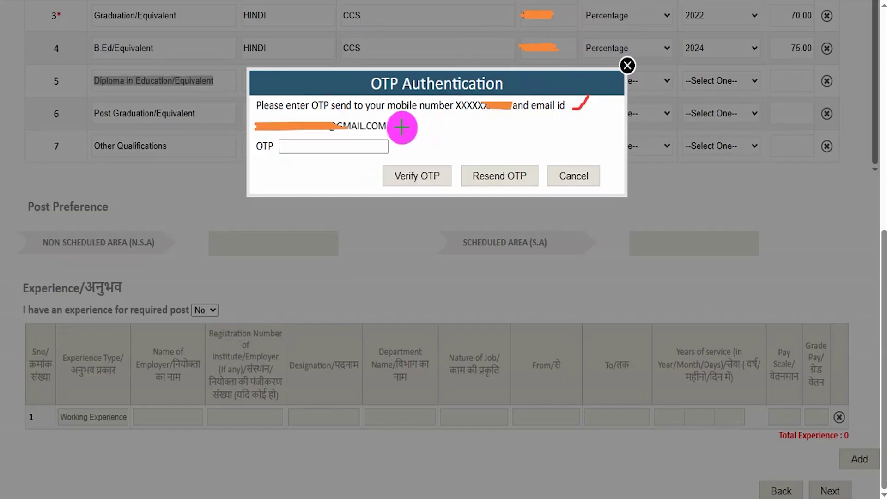
pyautogui.moveTo(397, 126); pyautogui.dragTo(421, 110)
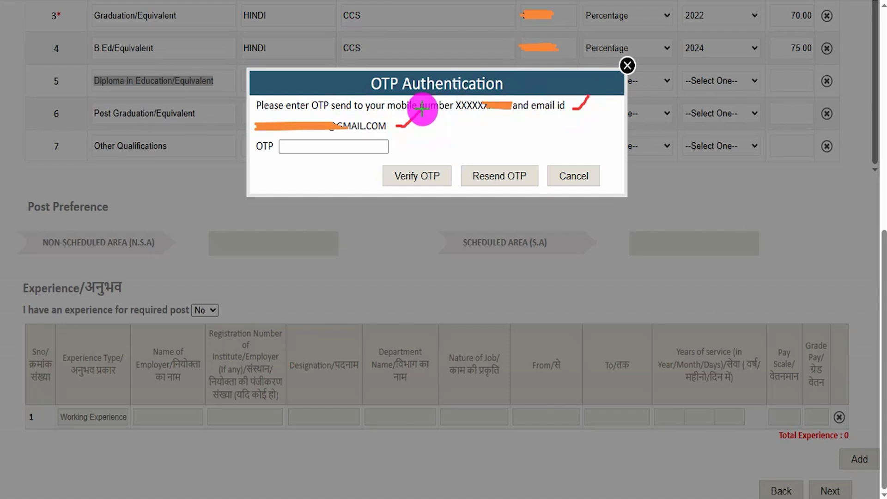
pyautogui.moveTo(373, 147); pyautogui.dragTo(422, 110)
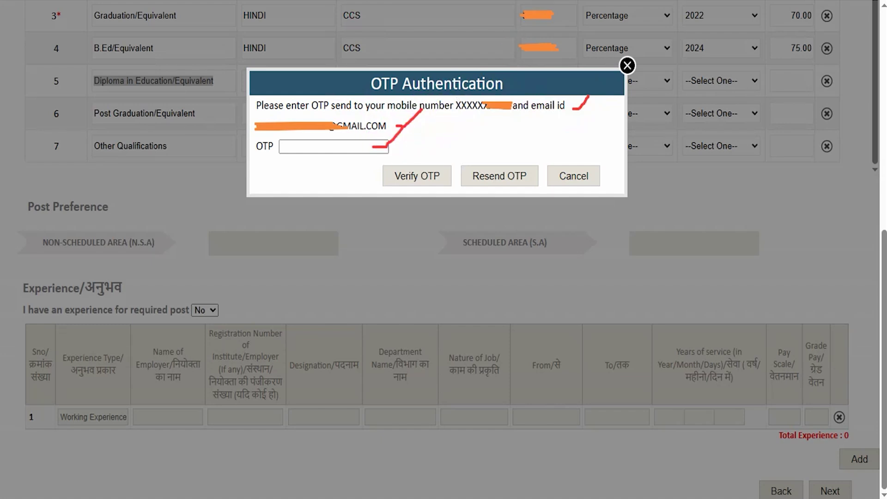
pyautogui.moveTo(276, 179); pyautogui.dragTo(363, 179)
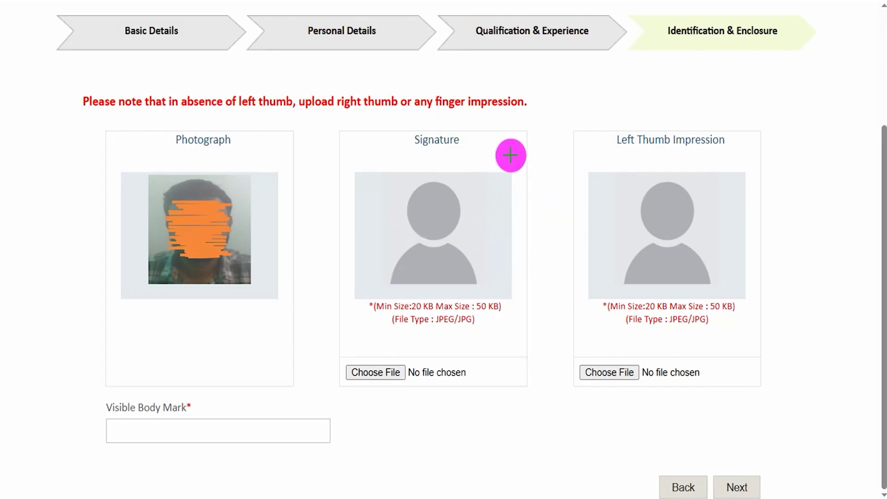
# Examine the photograph, signature and left thumb impression boxes and the size and file type limits for the uploads
pyautogui.moveTo(511, 155)
pyautogui.mouseDown()
pyautogui.moveTo(536, 150)
pyautogui.moveTo(555, 125)
pyautogui.mouseUp()
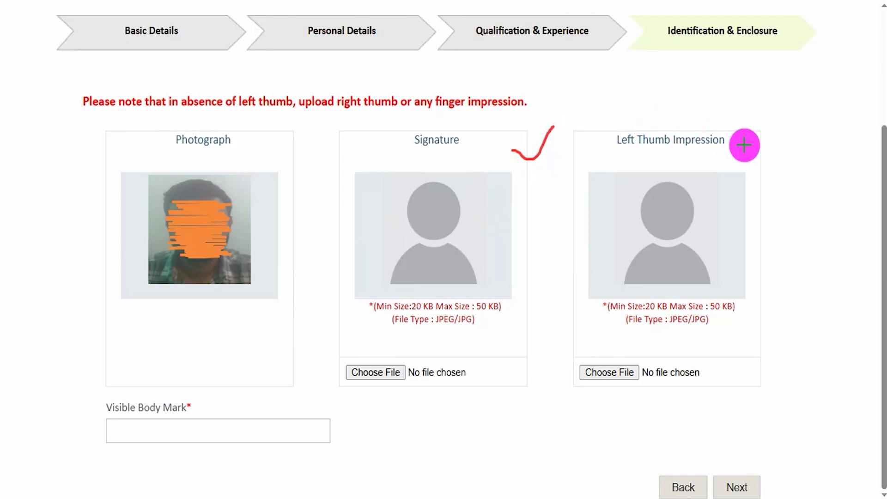
pyautogui.moveTo(746, 144); pyautogui.dragTo(791, 119)
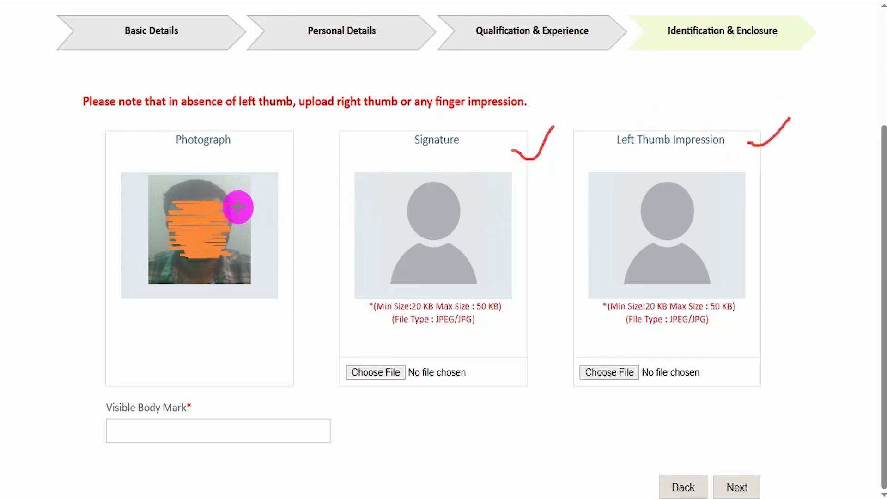
pyautogui.moveTo(237, 202); pyautogui.dragTo(289, 173)
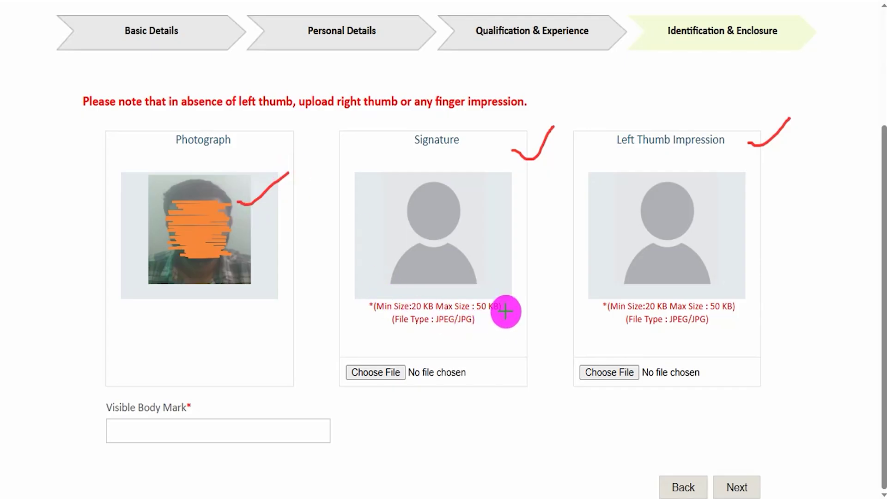
pyautogui.moveTo(745, 313); pyautogui.dragTo(787, 272)
pyautogui.moveTo(502, 306); pyautogui.dragTo(523, 290)
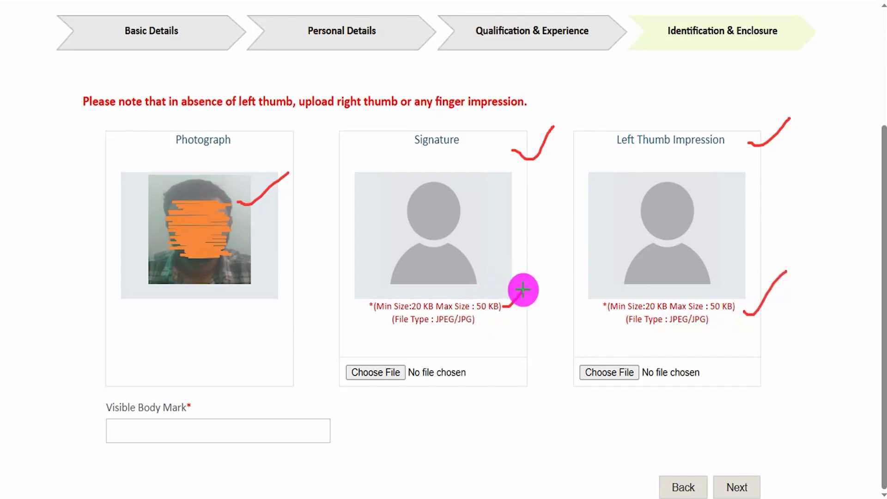
pyautogui.moveTo(482, 321); pyautogui.dragTo(498, 310)
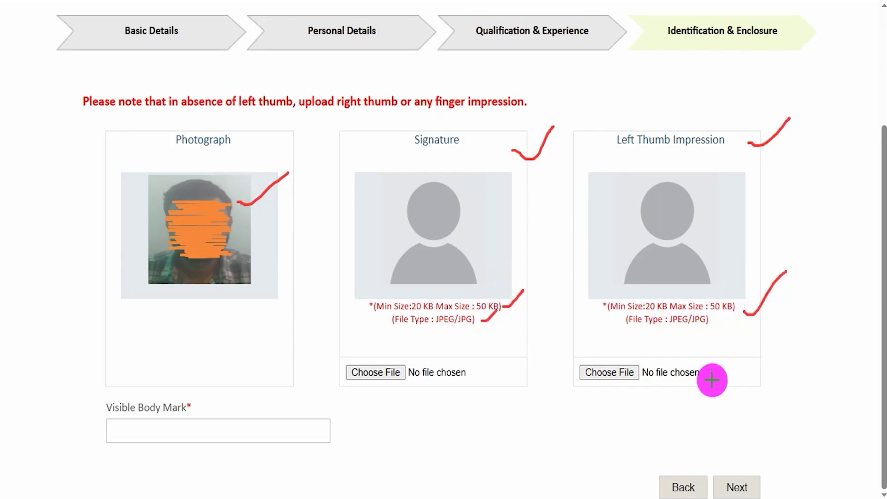
pyautogui.moveTo(710, 320); pyautogui.dragTo(726, 306)
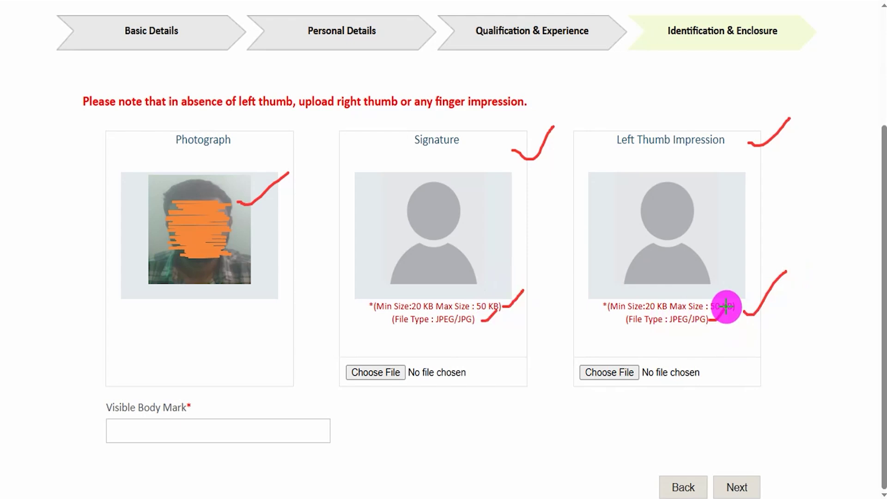
# Examine the file choosers for signature and thumb impression, the Visible Body Mark field and the way to continue
pyautogui.moveTo(403, 371); pyautogui.dragTo(423, 342)
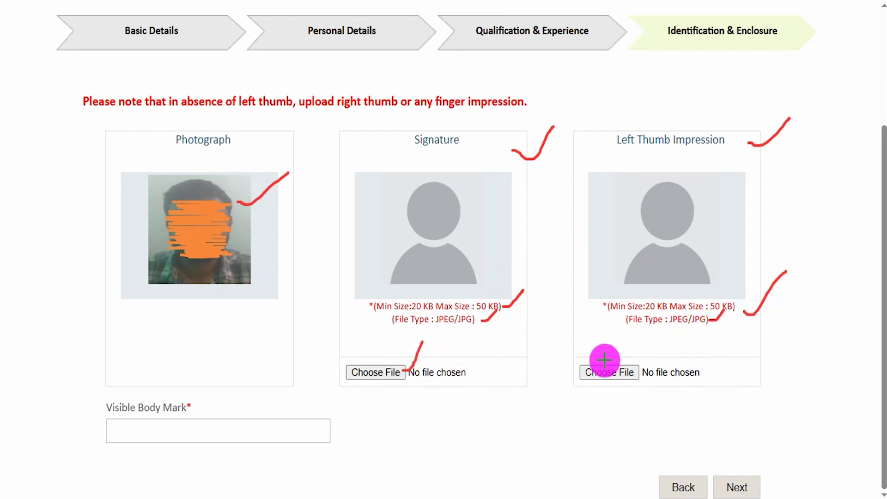
pyautogui.moveTo(636, 370); pyautogui.dragTo(653, 349)
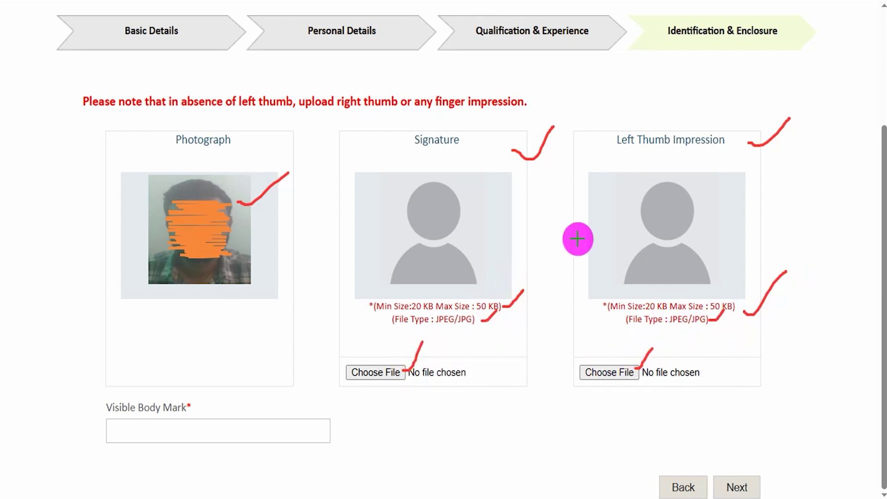
pyautogui.moveTo(515, 248); pyautogui.dragTo(549, 229)
pyautogui.moveTo(709, 219); pyautogui.dragTo(734, 207)
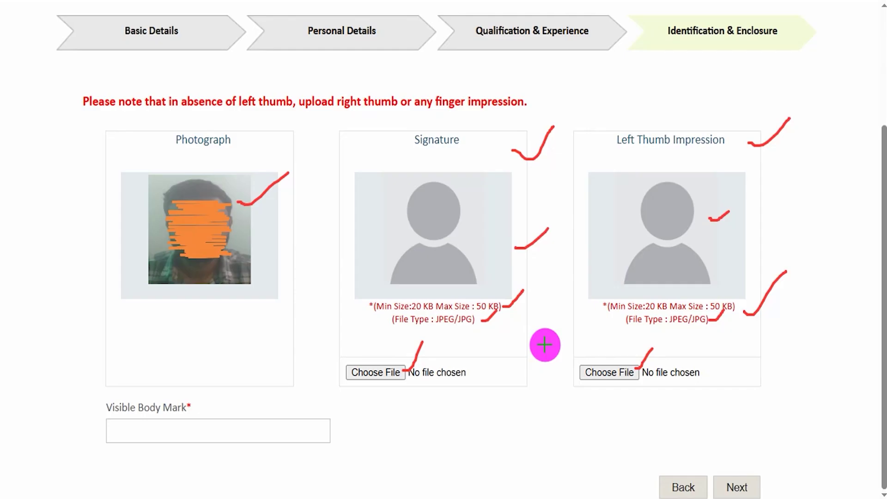
pyautogui.moveTo(540, 332); pyautogui.dragTo(568, 302)
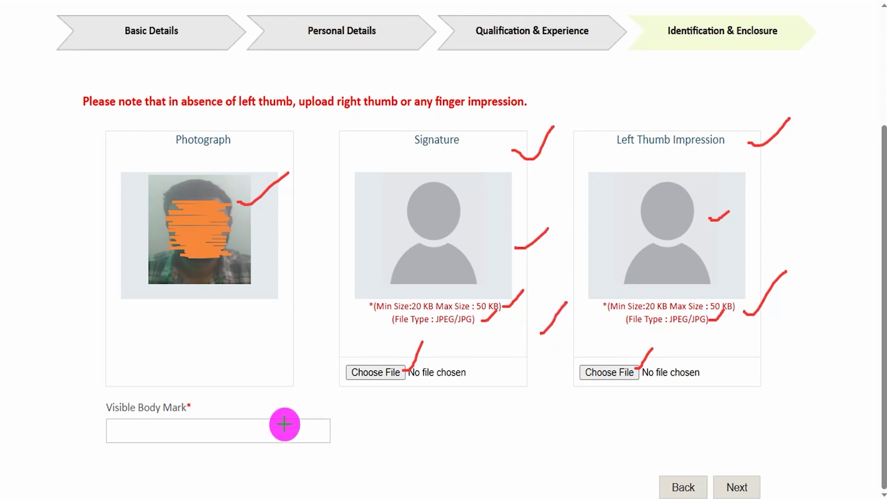
pyautogui.moveTo(263, 432); pyautogui.dragTo(298, 399)
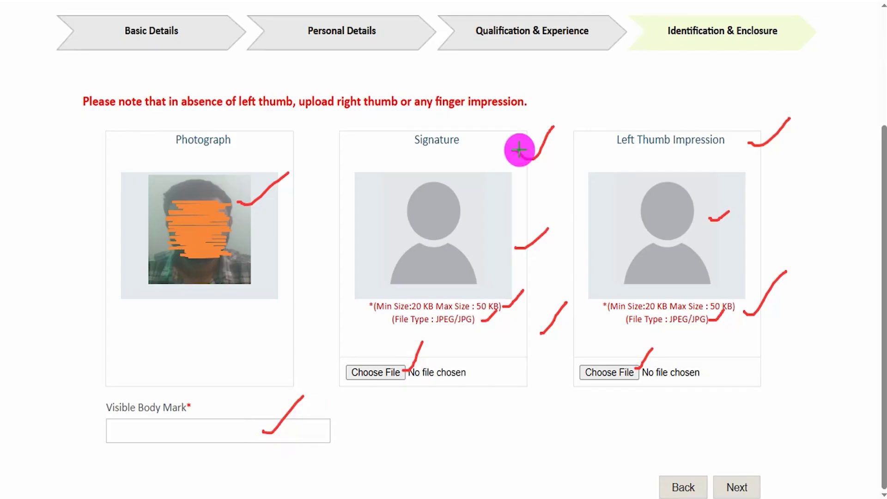
pyautogui.moveTo(857, 311)
pyautogui.mouseDown()
pyautogui.moveTo(801, 432)
pyautogui.moveTo(772, 459)
pyautogui.mouseUp()
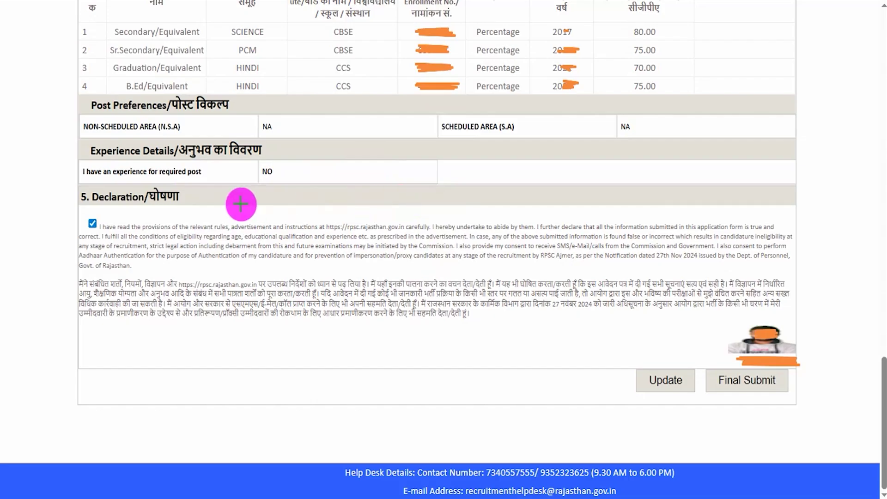
# Review the application preview's declaration and its agreement checkbox, plus the options to update or finally submit the form
pyautogui.moveTo(189, 197); pyautogui.dragTo(221, 184)
pyautogui.moveTo(104, 223); pyautogui.dragTo(126, 210)
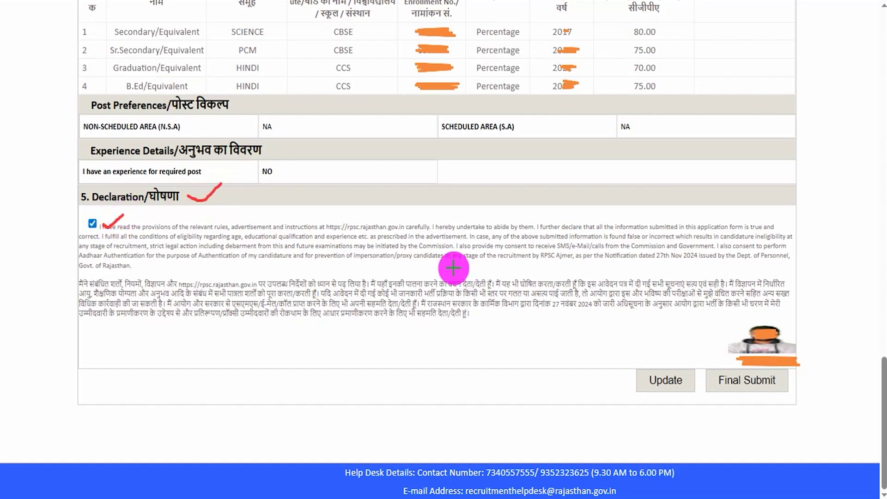
pyautogui.moveTo(488, 385); pyautogui.dragTo(621, 386)
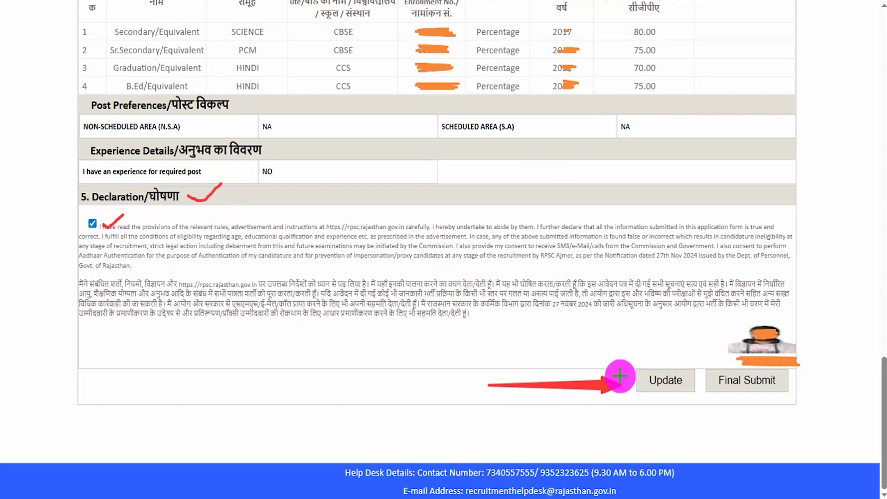
pyautogui.moveTo(653, 240); pyautogui.dragTo(709, 355)
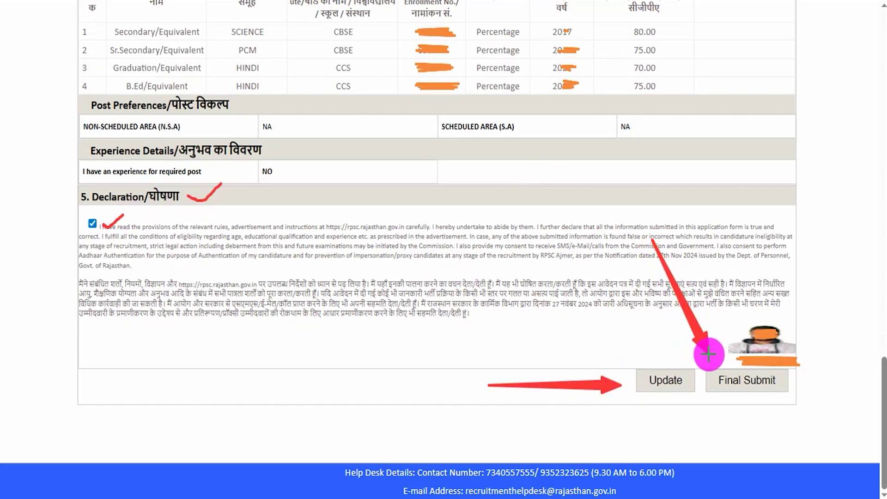
pyautogui.click(724, 376)
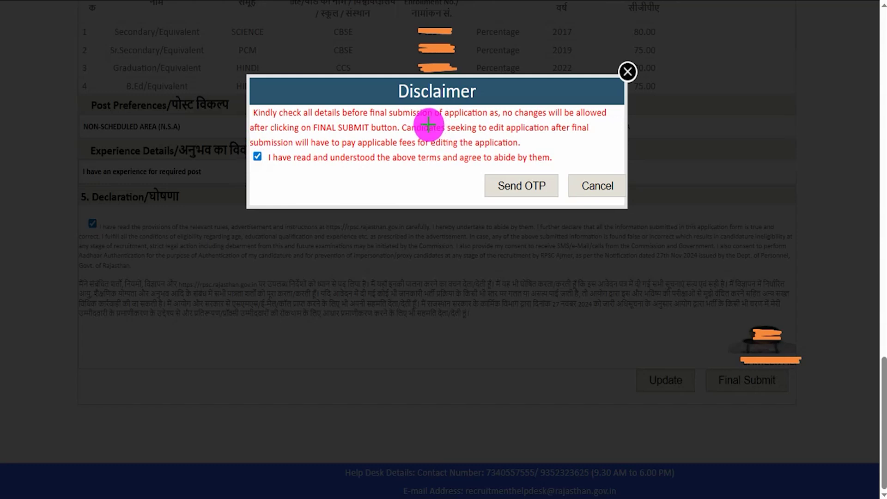
# Review the final submission disclaimer's agreement checkbox and its option to send an OTP
pyautogui.moveTo(256, 167); pyautogui.dragTo(297, 137)
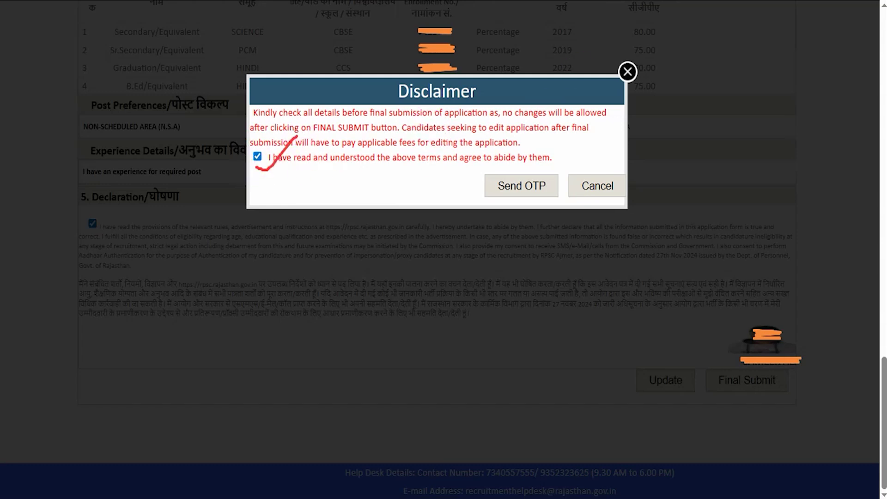
pyautogui.moveTo(379, 187); pyautogui.dragTo(474, 190)
pyautogui.click(489, 186)
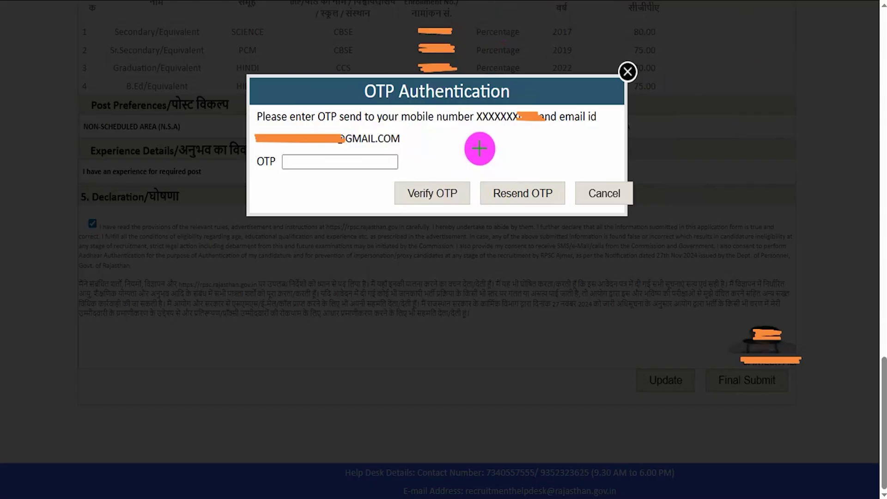
# Review the OTP Authentication dialog's mobile number and email destinations, the OTP field and the option to verify the code
pyautogui.moveTo(596, 119); pyautogui.dragTo(613, 109)
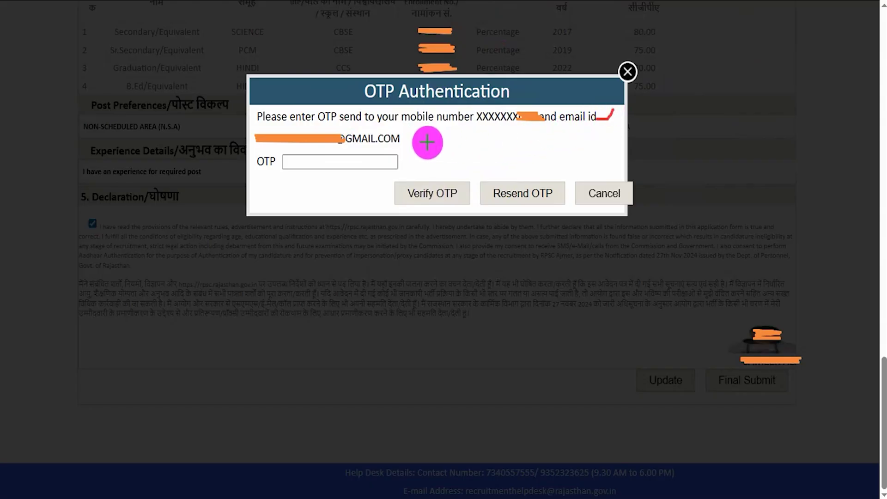
pyautogui.moveTo(422, 139); pyautogui.dragTo(438, 131)
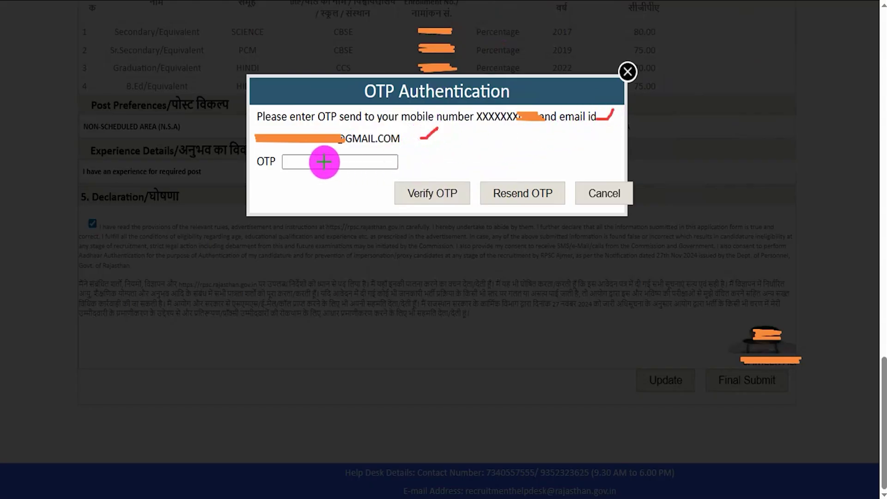
pyautogui.moveTo(307, 164); pyautogui.dragTo(330, 150)
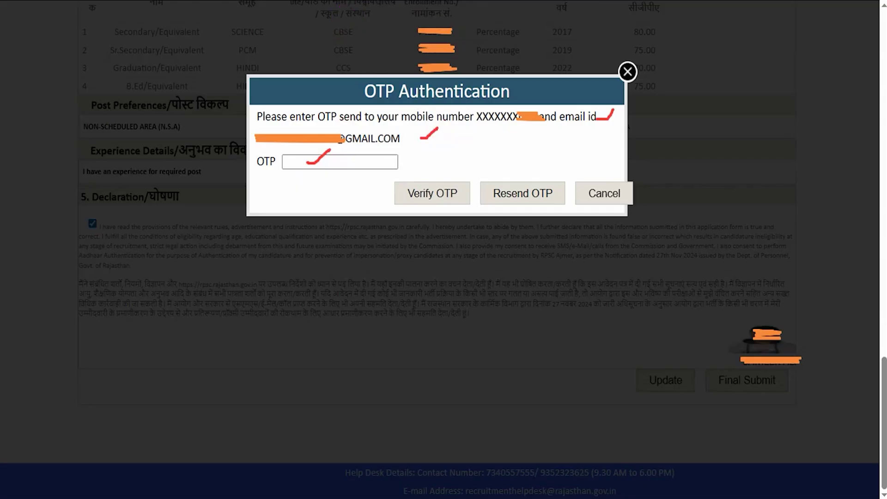
pyautogui.moveTo(277, 192); pyautogui.dragTo(385, 194)
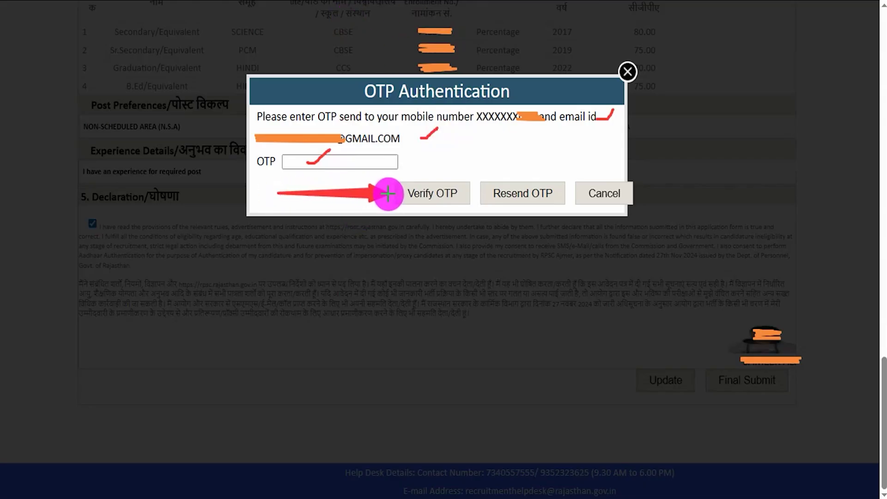
pyautogui.click(388, 193)
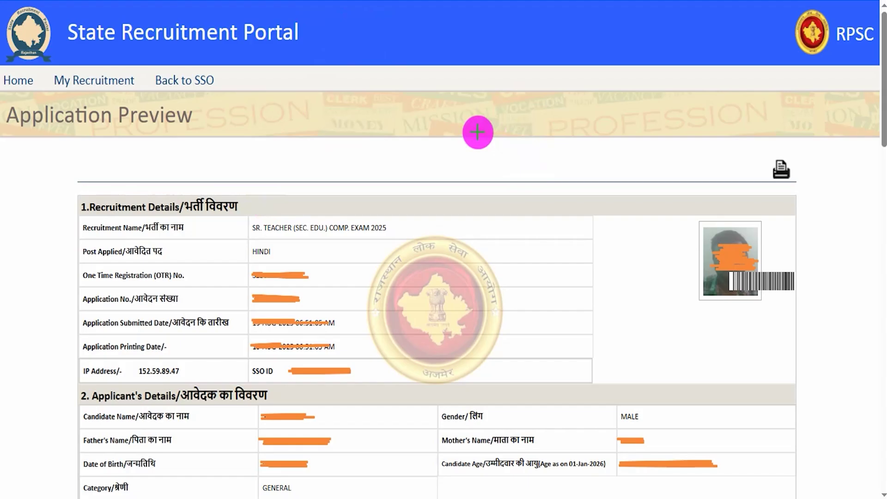
# Review the submitted application's preview, its print option and the My Recruitment section
pyautogui.moveTo(366, 160); pyautogui.dragTo(451, 107)
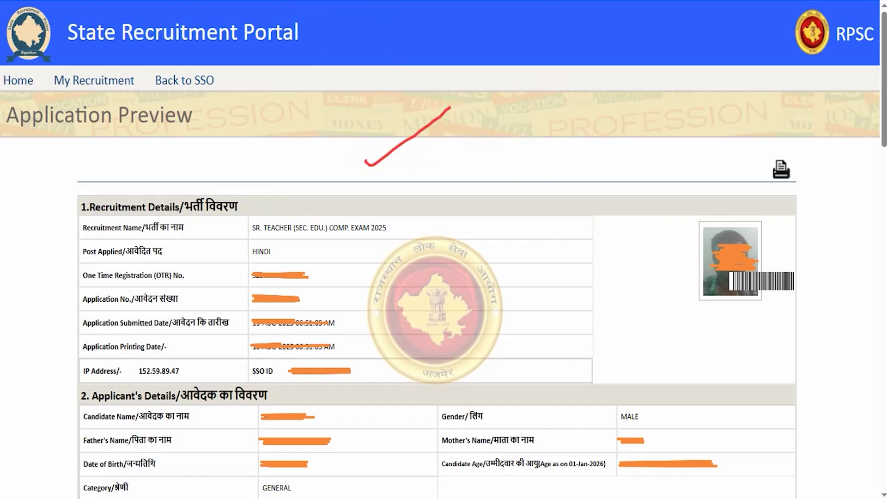
pyautogui.moveTo(735, 134)
pyautogui.mouseDown()
pyautogui.moveTo(782, 143)
pyautogui.moveTo(820, 194)
pyautogui.mouseUp()
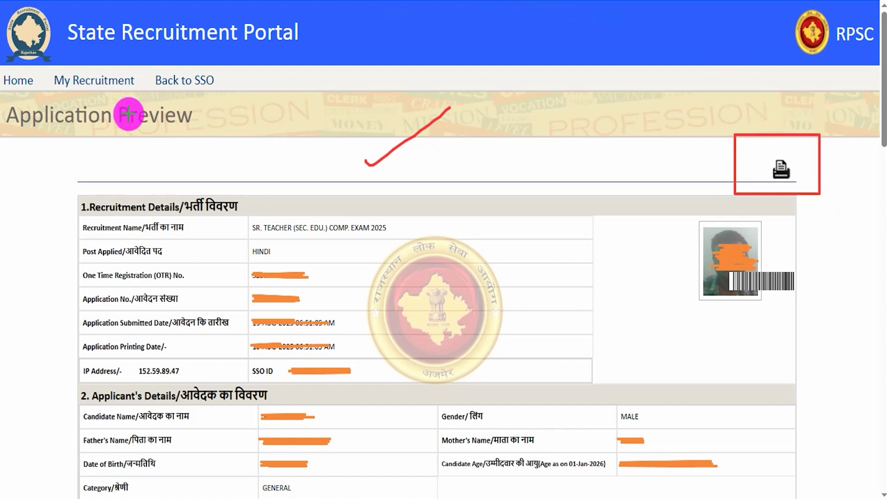
pyautogui.moveTo(150, 172); pyautogui.dragTo(115, 94)
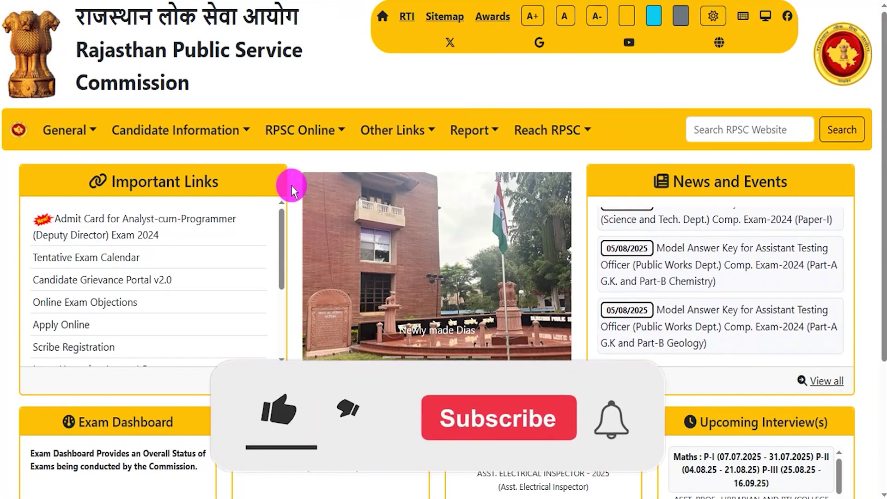
pyautogui.scroll(-4, 292, 185)
pyautogui.scroll(4, 292, 185)
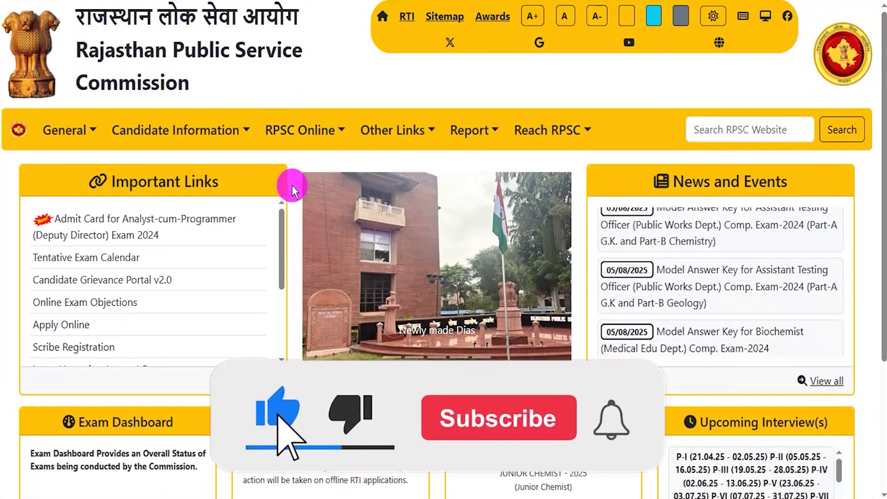